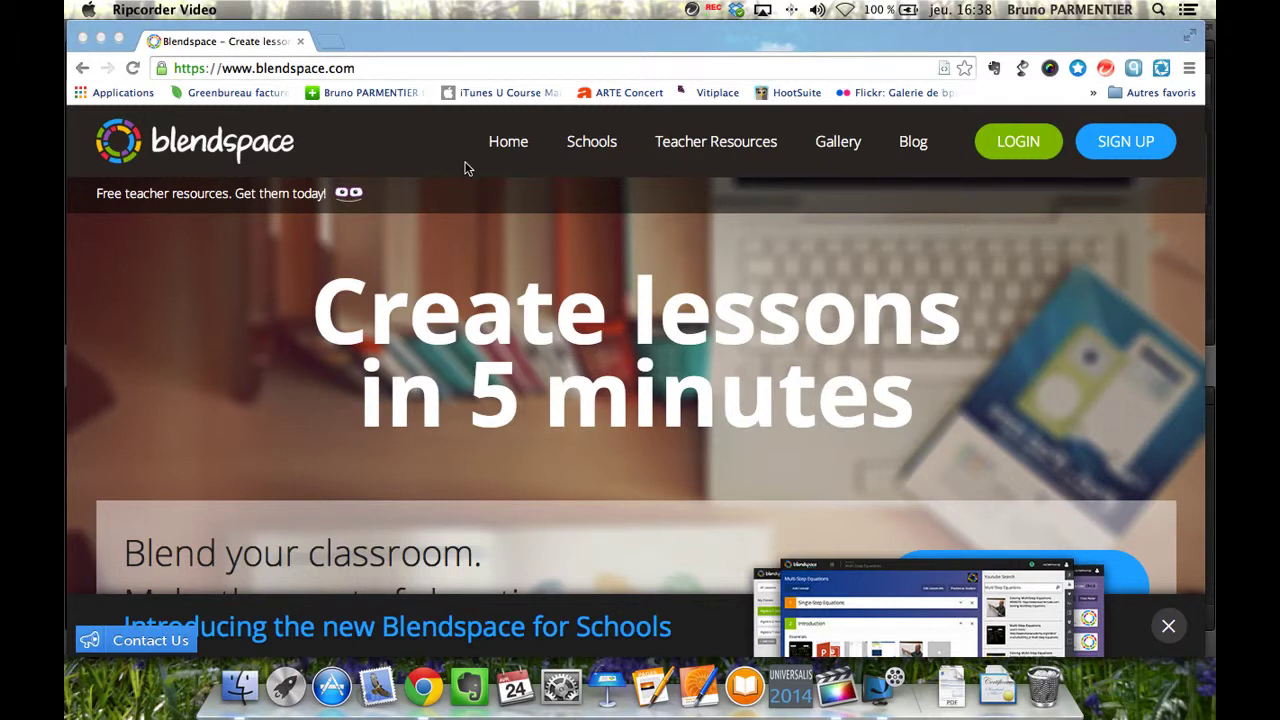
Open the 'Register as a Student' sign-up form and focus its optional class code field.
left_click(1124, 141)
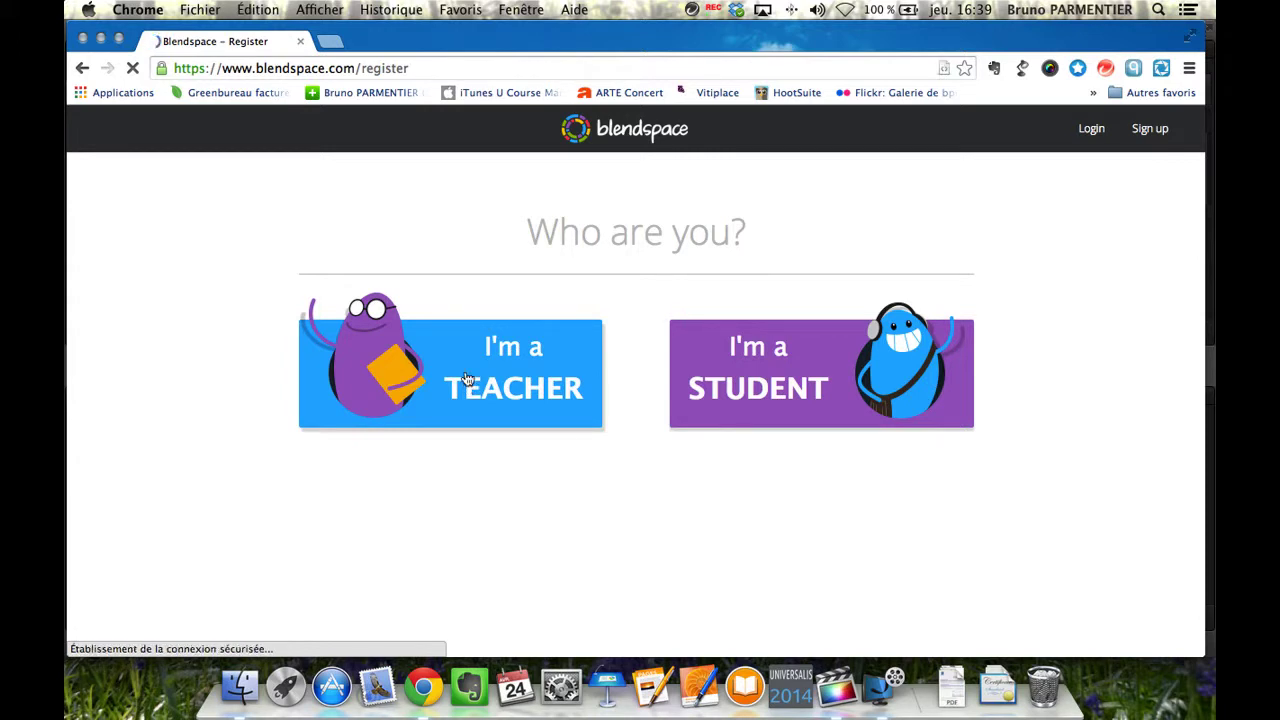
left_click(787, 380)
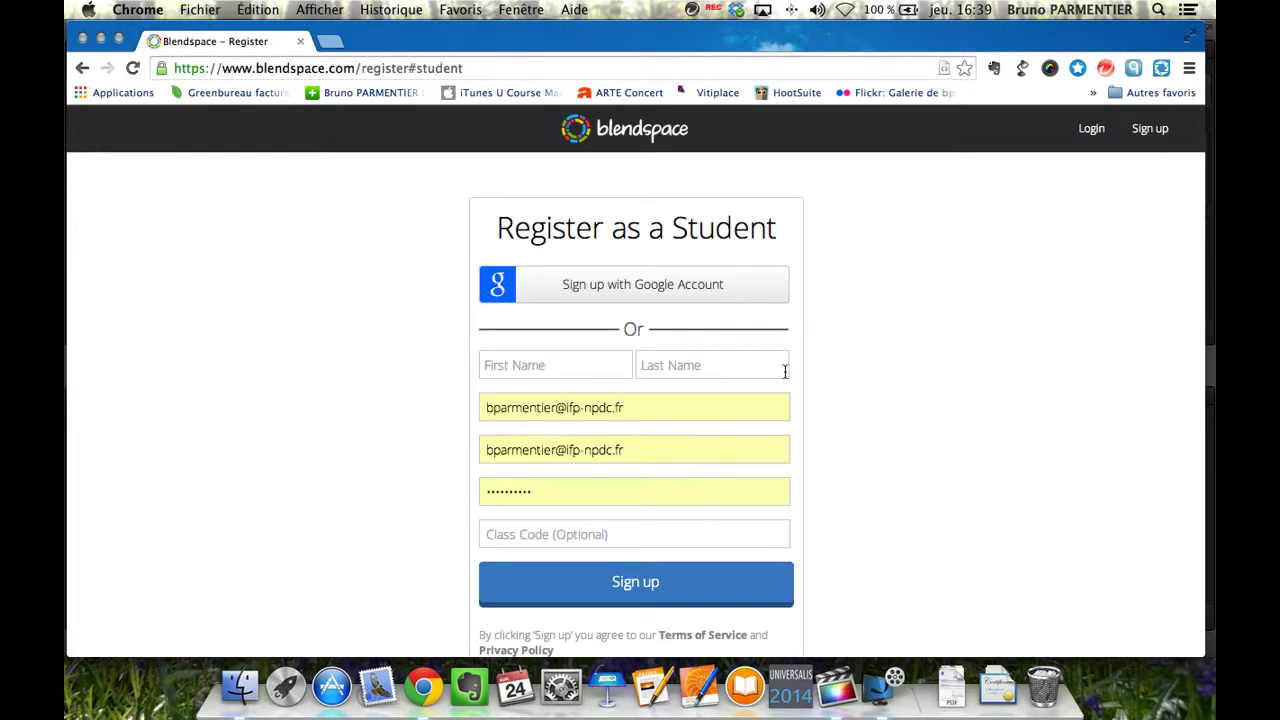
scroll(785, 372, "down", 1)
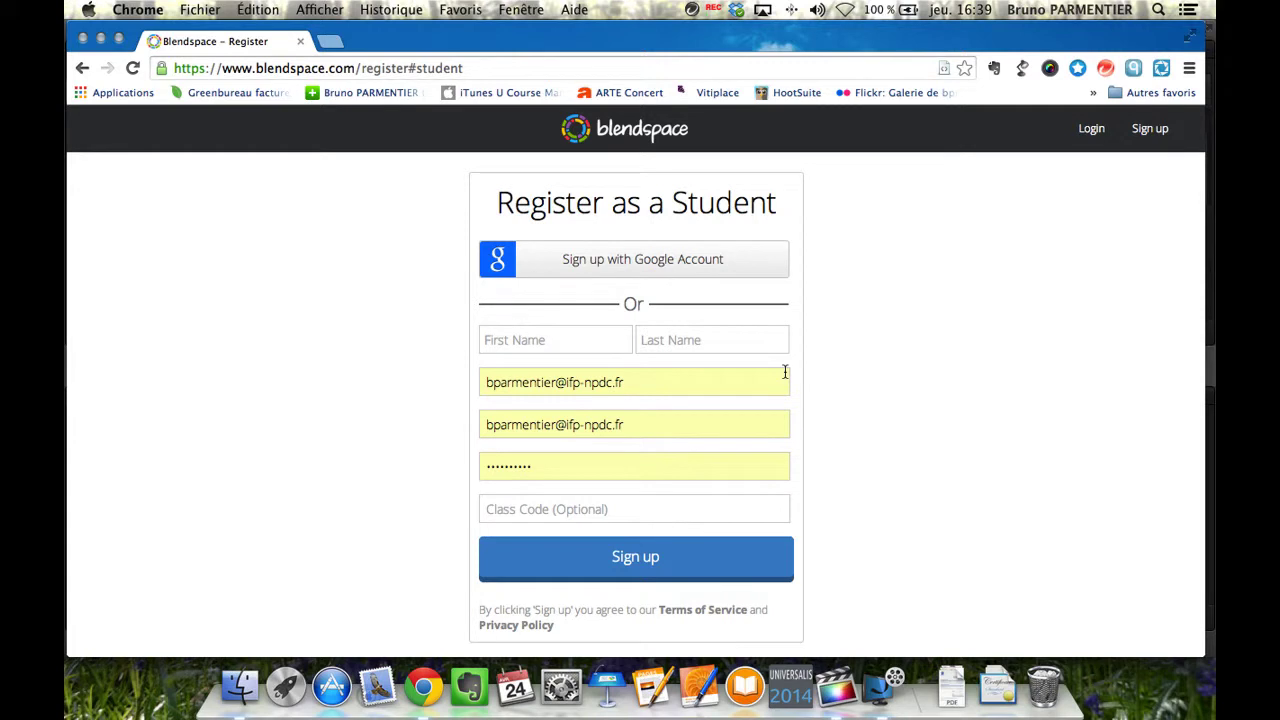
left_click(613, 513)
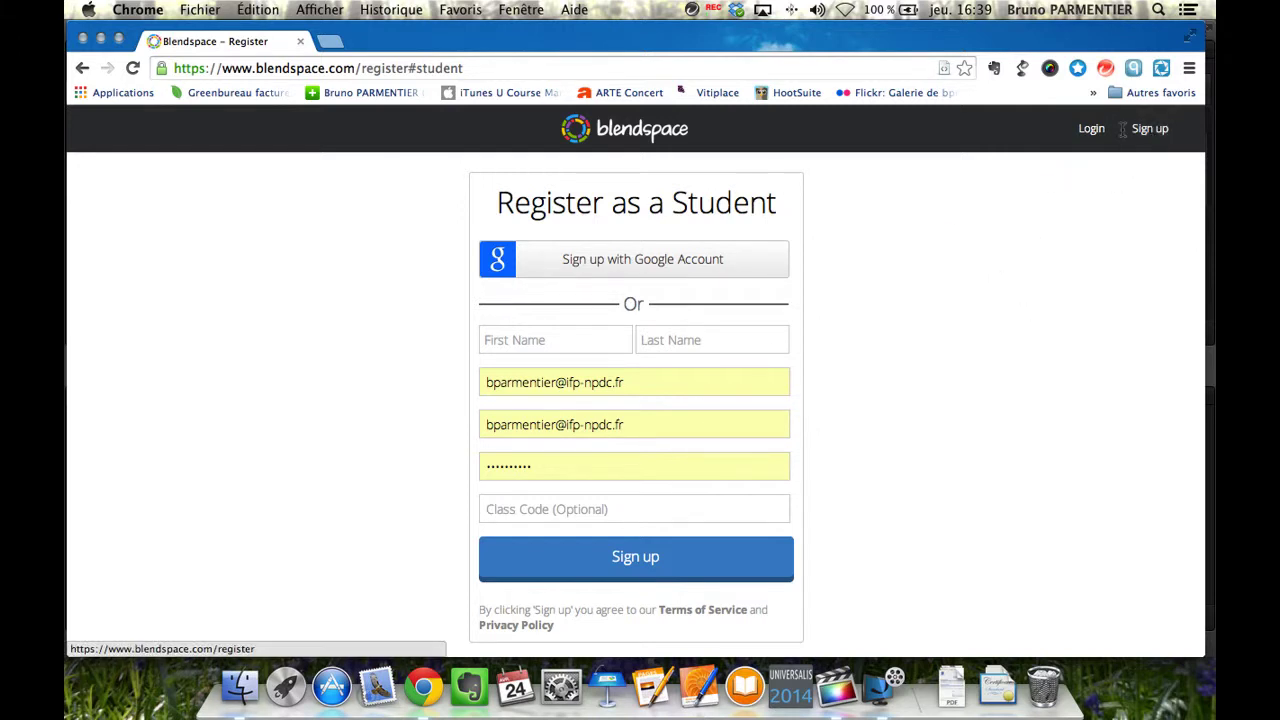
Log in with the saved credentials and start a New Lesson from My Lessons.
left_click(1091, 130)
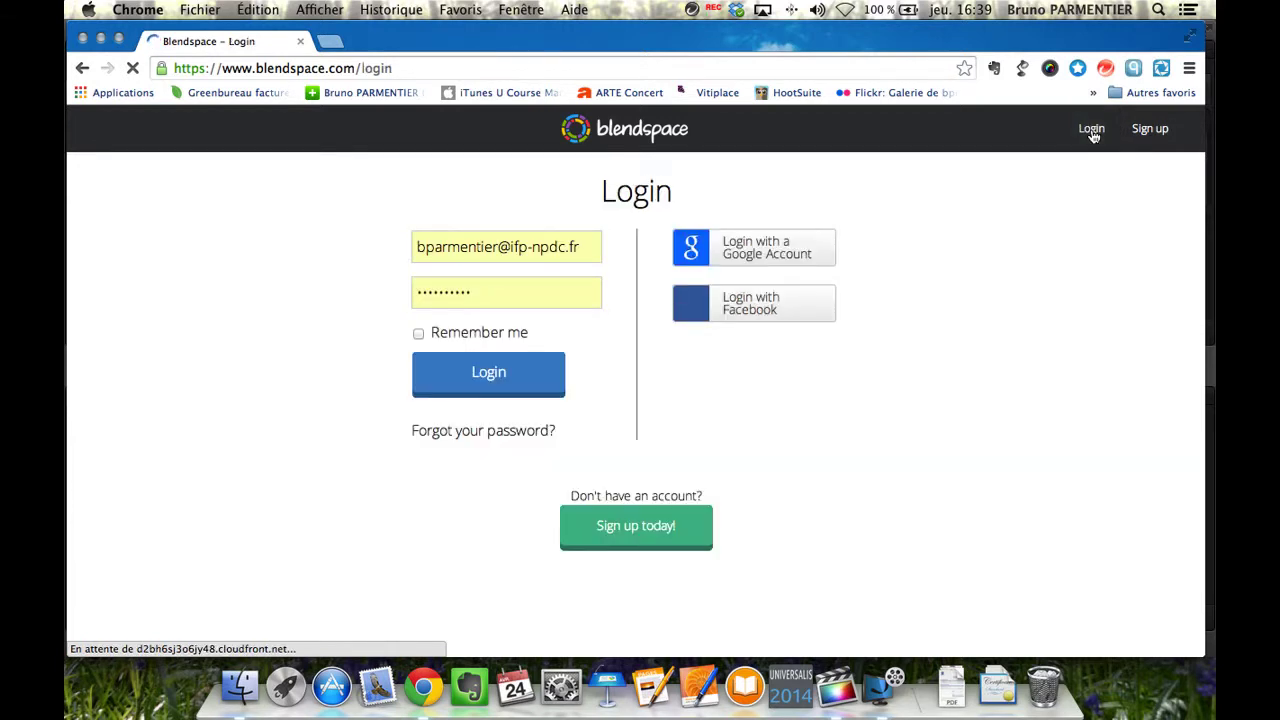
left_click(512, 392)
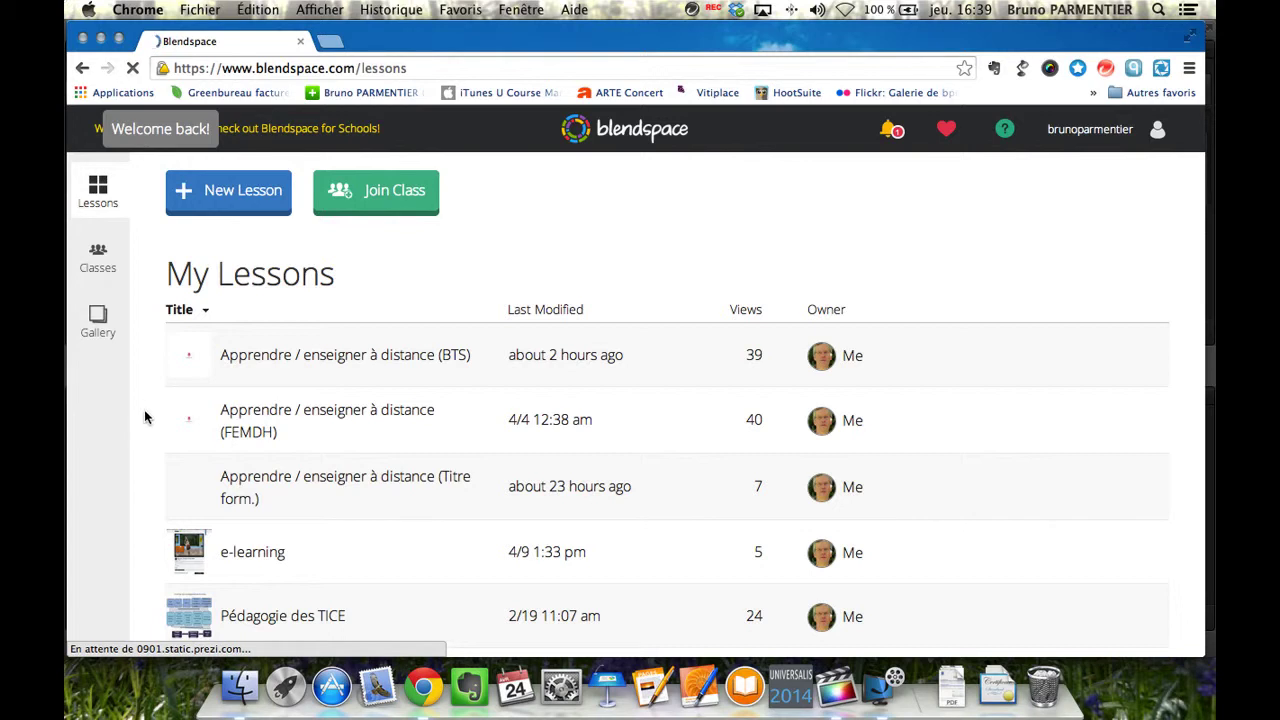
scroll(330, 460, "down", 5)
scroll(330, 460, "up", 5)
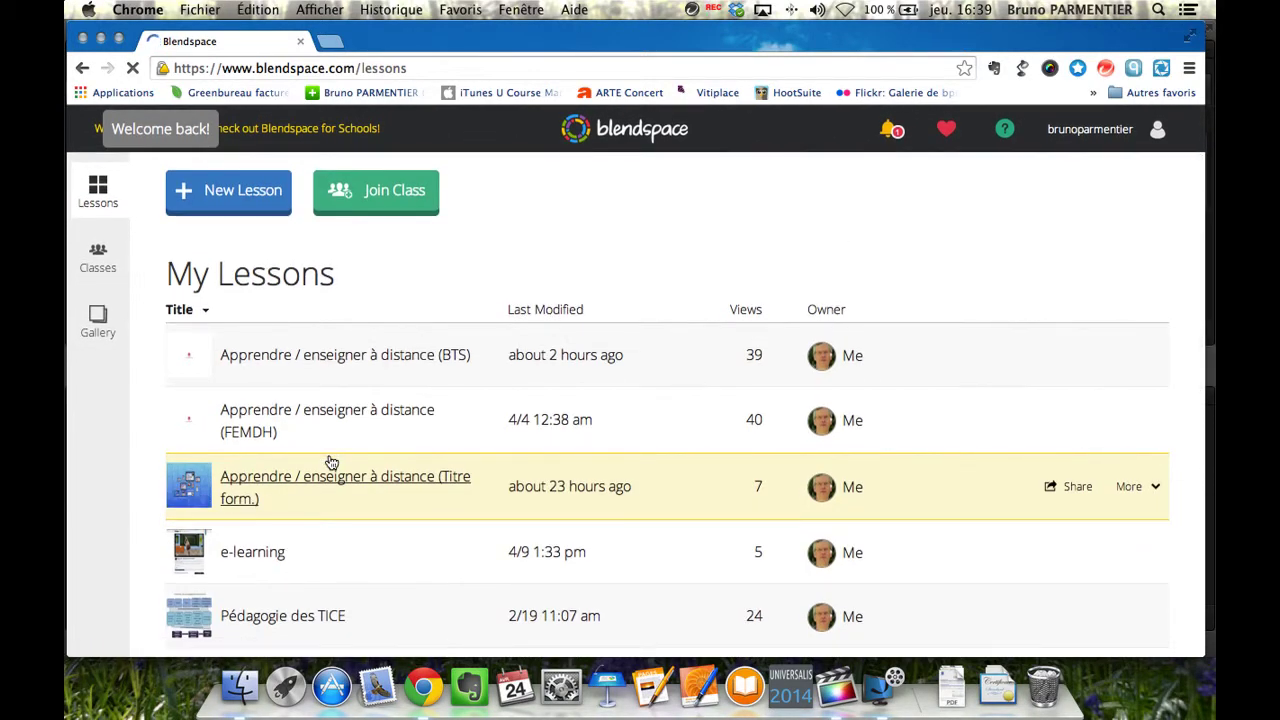
left_click(224, 197)
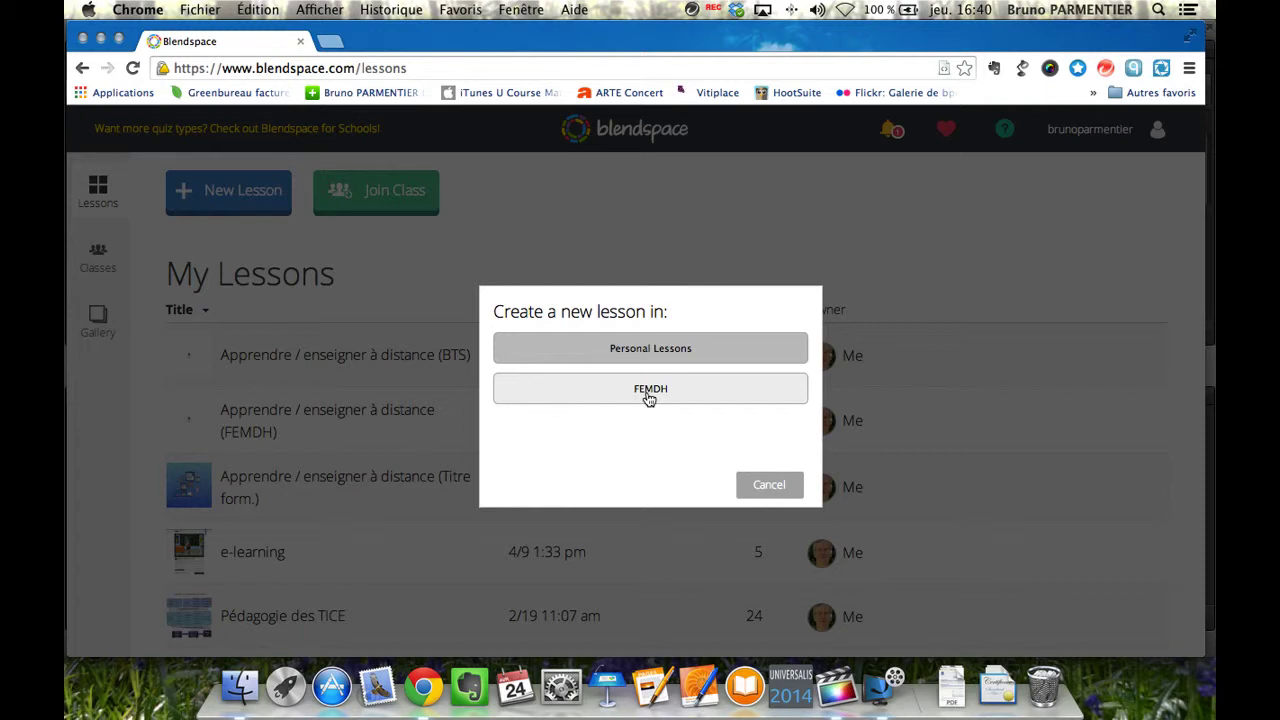
Create the lesson under Personal Lessons and title it 'Test'.
left_click(615, 346)
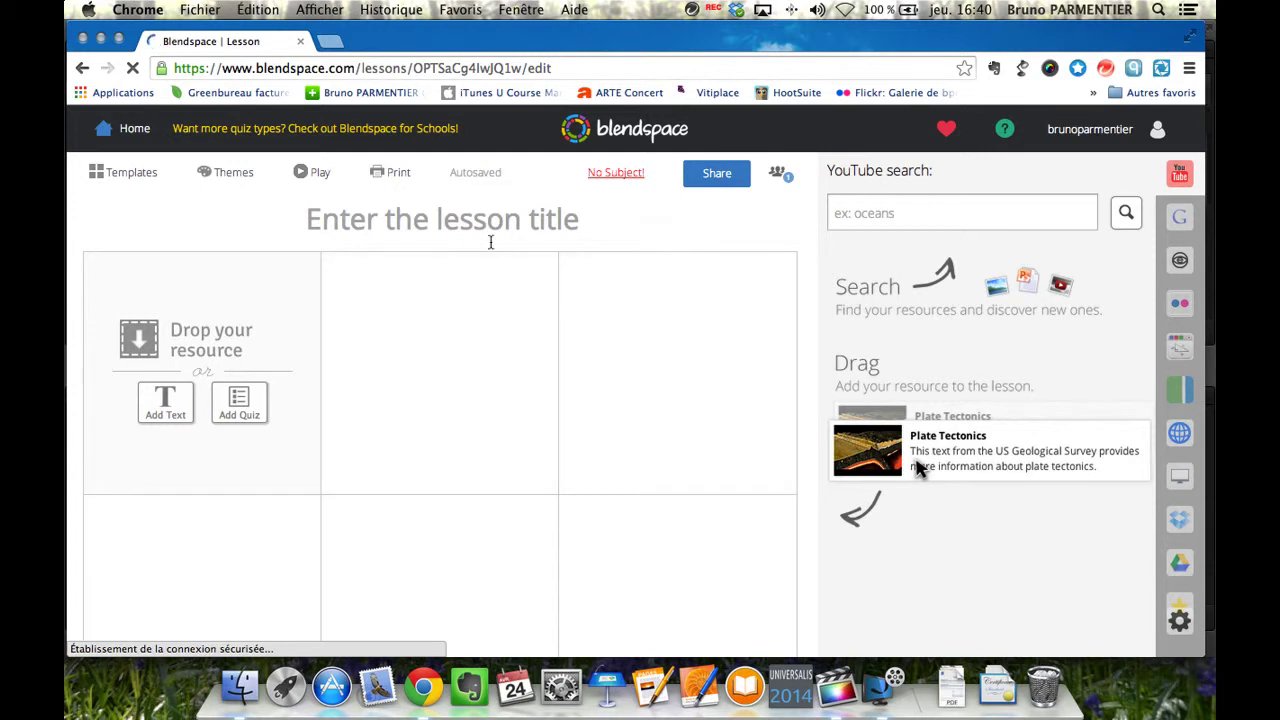
left_click(475, 222)
type("Test")
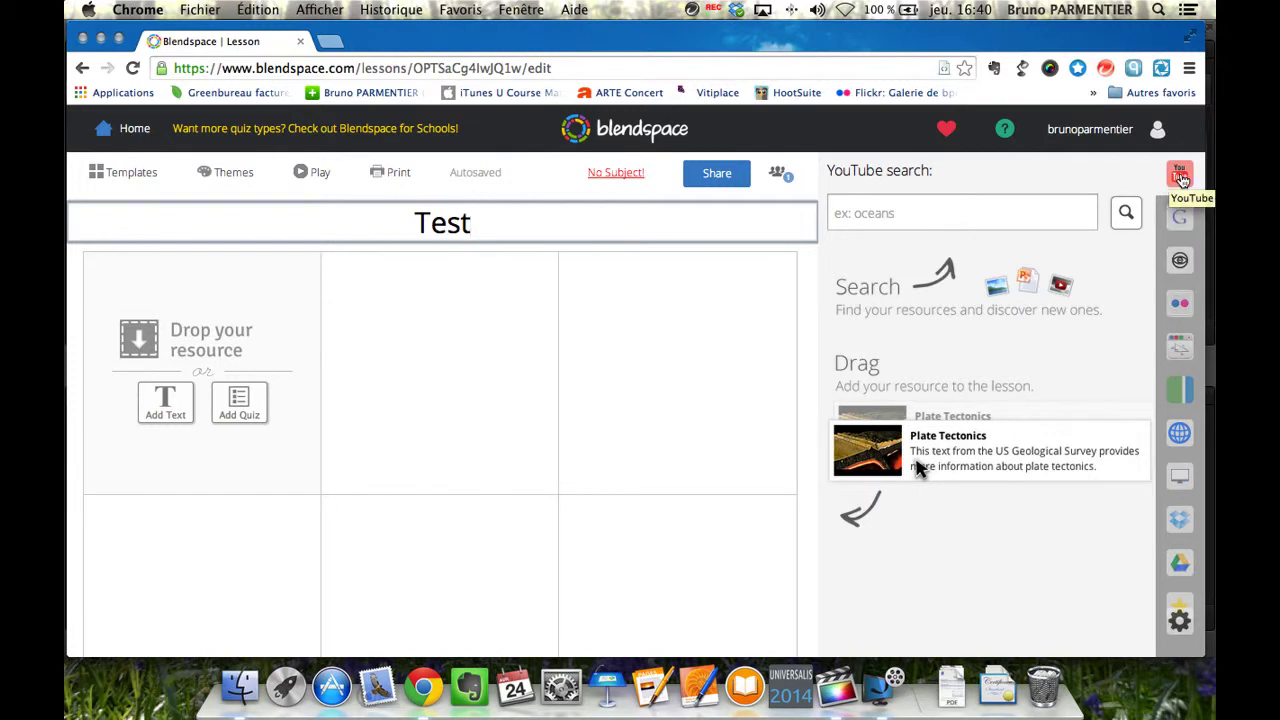
Search YouTube for 'e-learning' and drag the e-Learning Revolution video into tile 2.
left_click(898, 215)
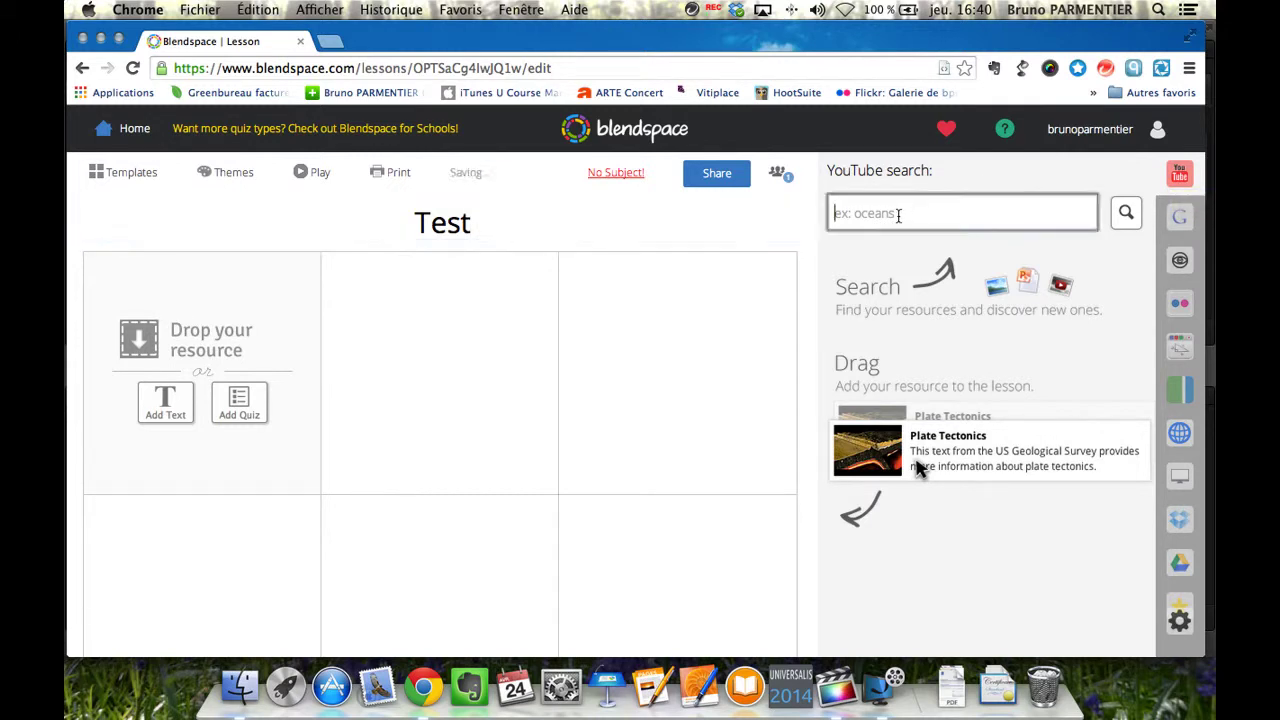
type("e-learning")
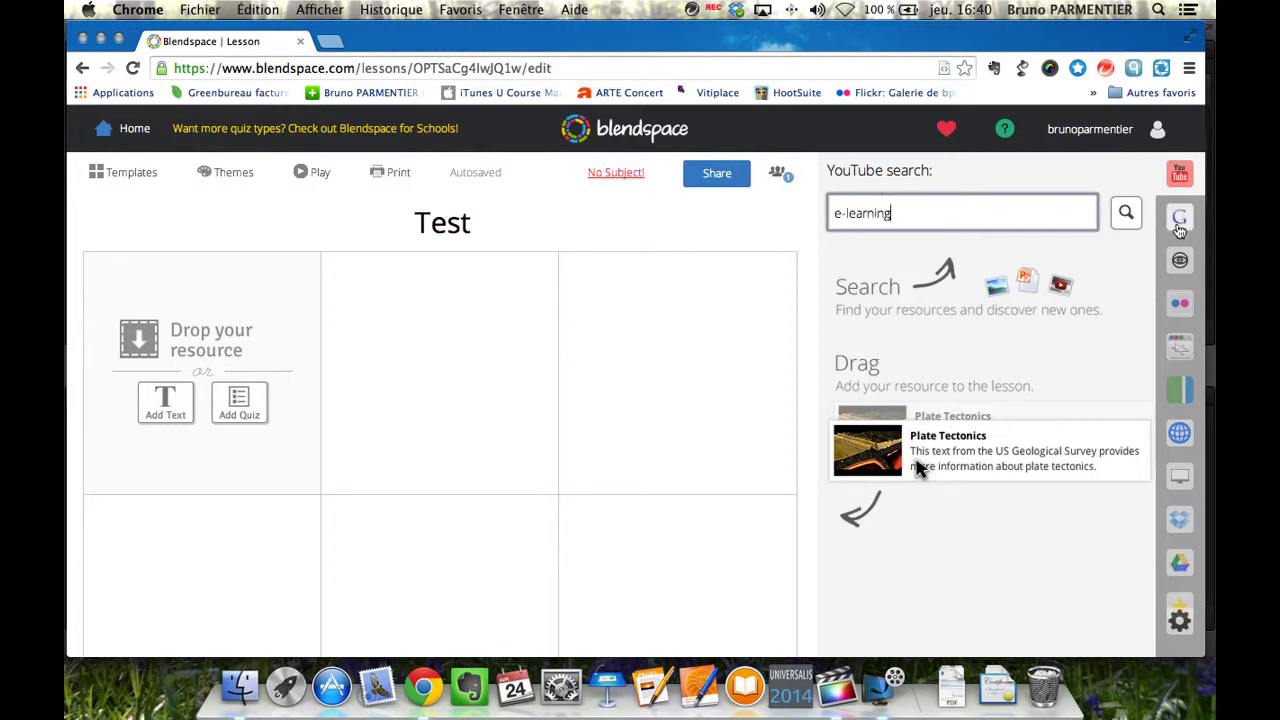
left_click(1124, 214)
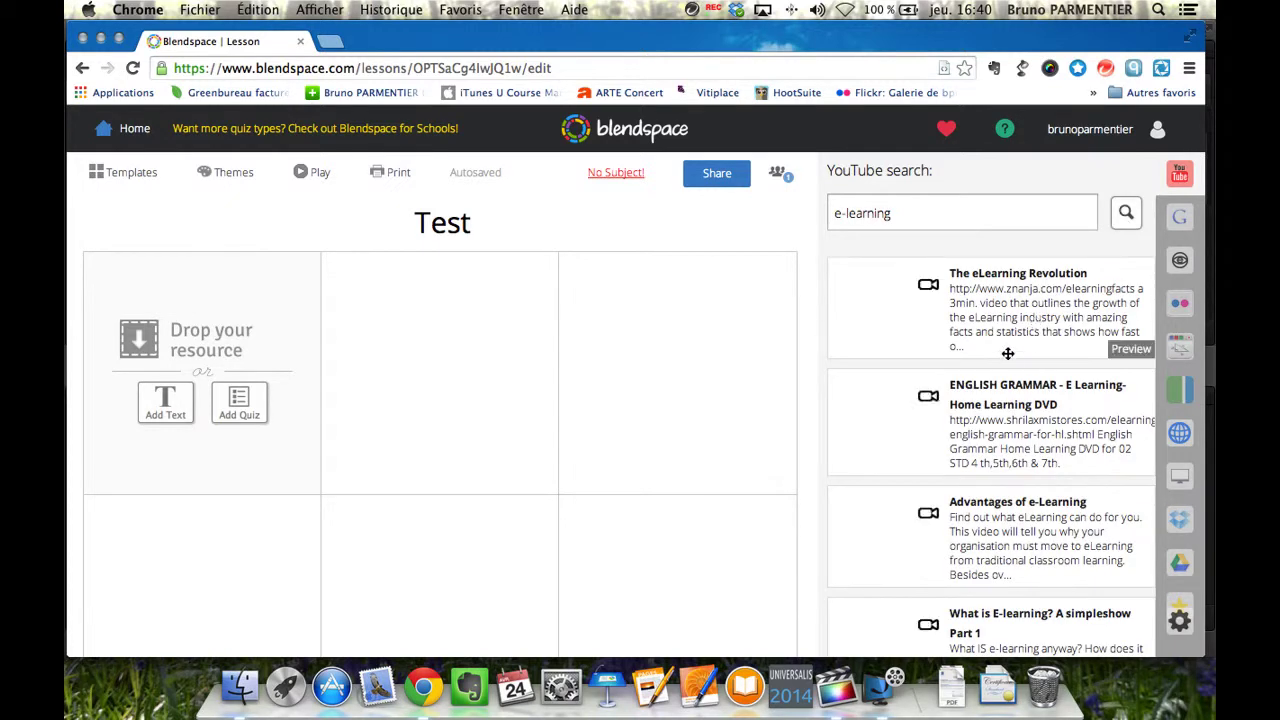
scroll(1008, 350, "down", 5)
scroll(1008, 350, "down", 8)
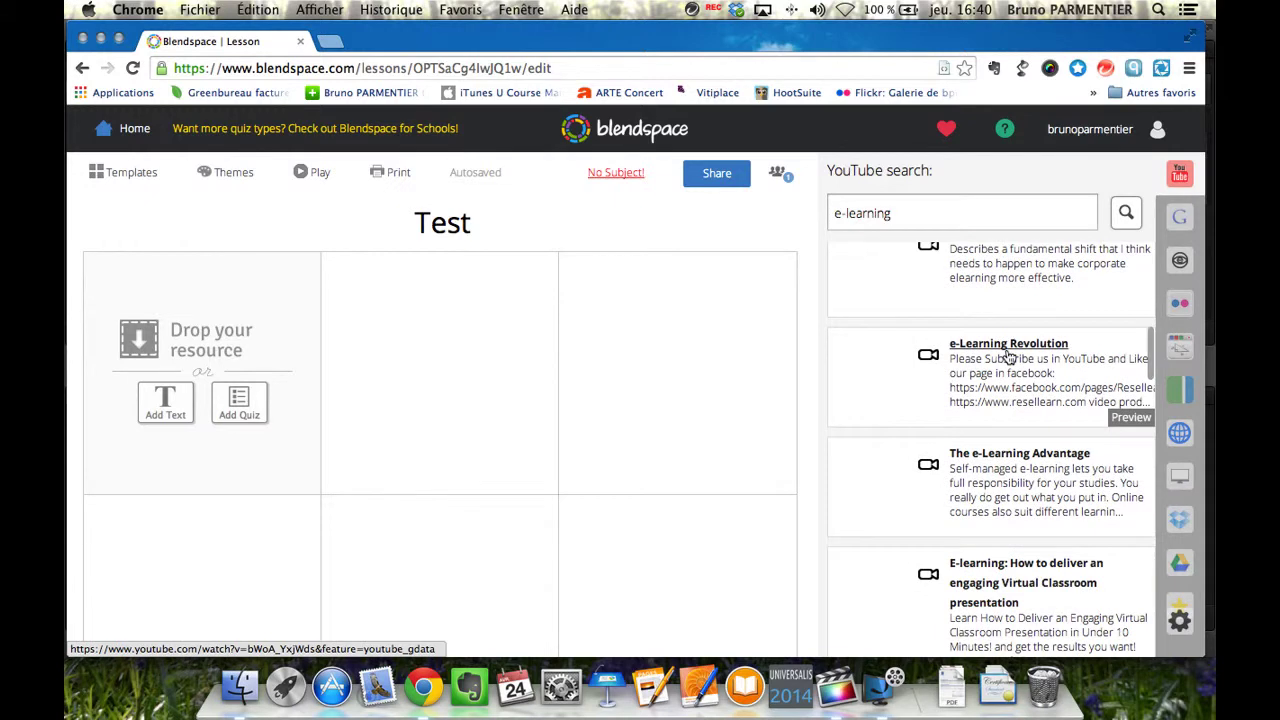
scroll(903, 373, "down", 1)
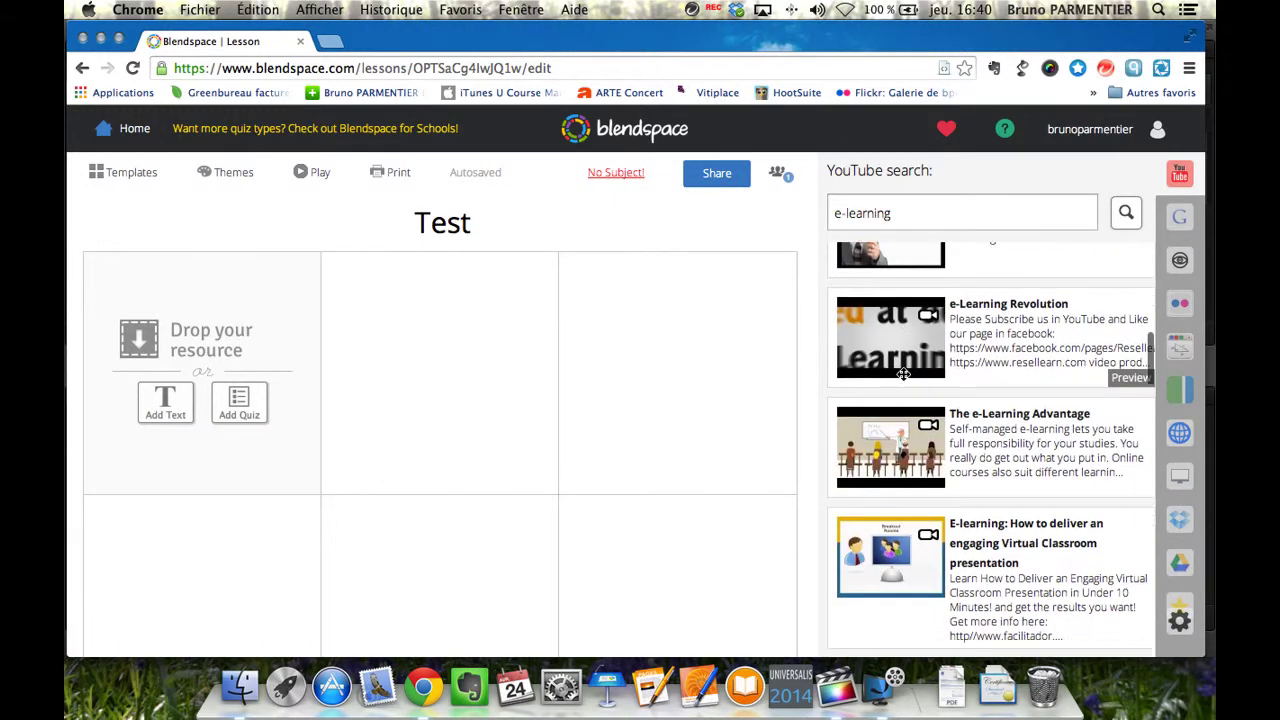
left_click(881, 343)
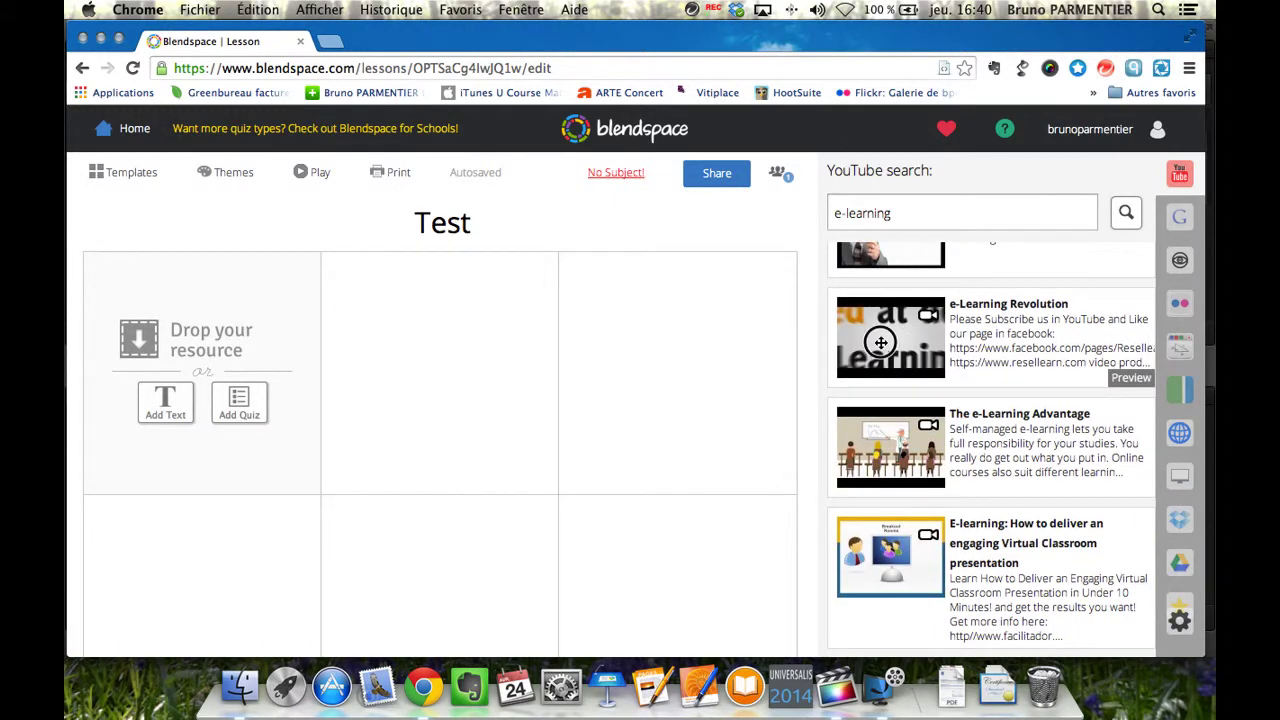
left_click_drag(881, 343, 443, 352)
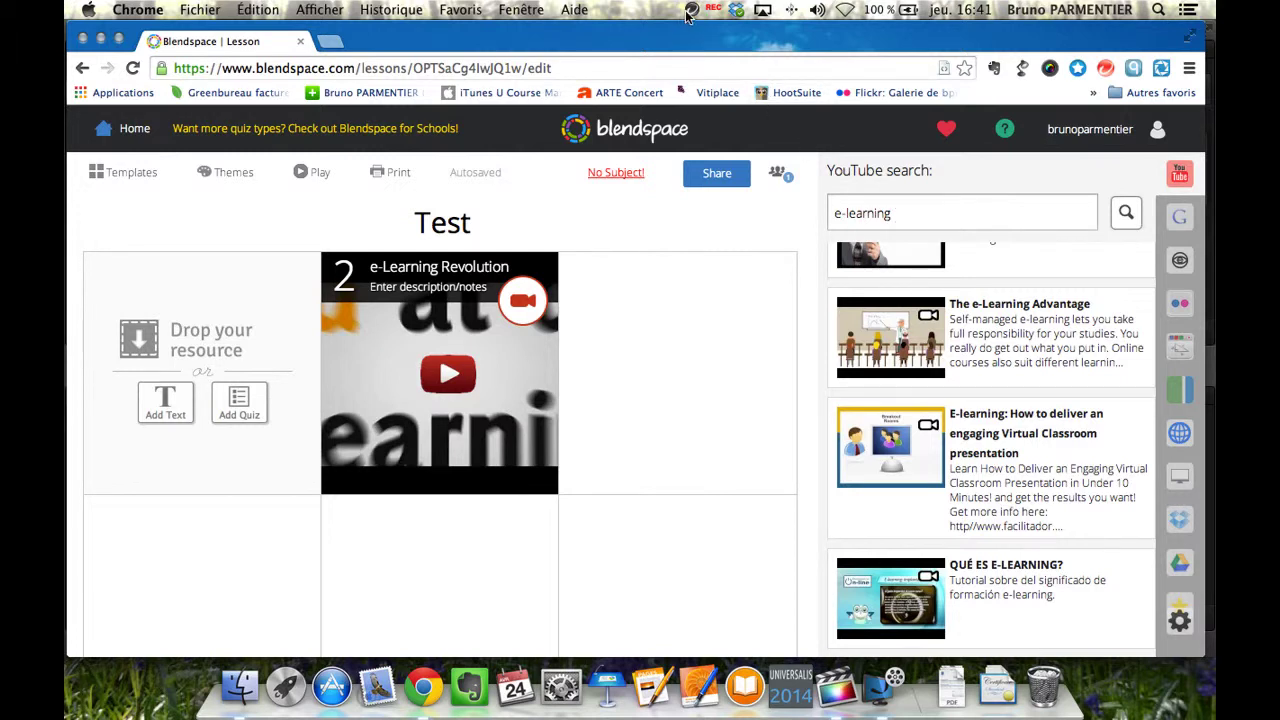
Search YouTube with the pasted video link and place the edmodo 3 video in tile 3.
left_click_drag(902, 213, 797, 212)
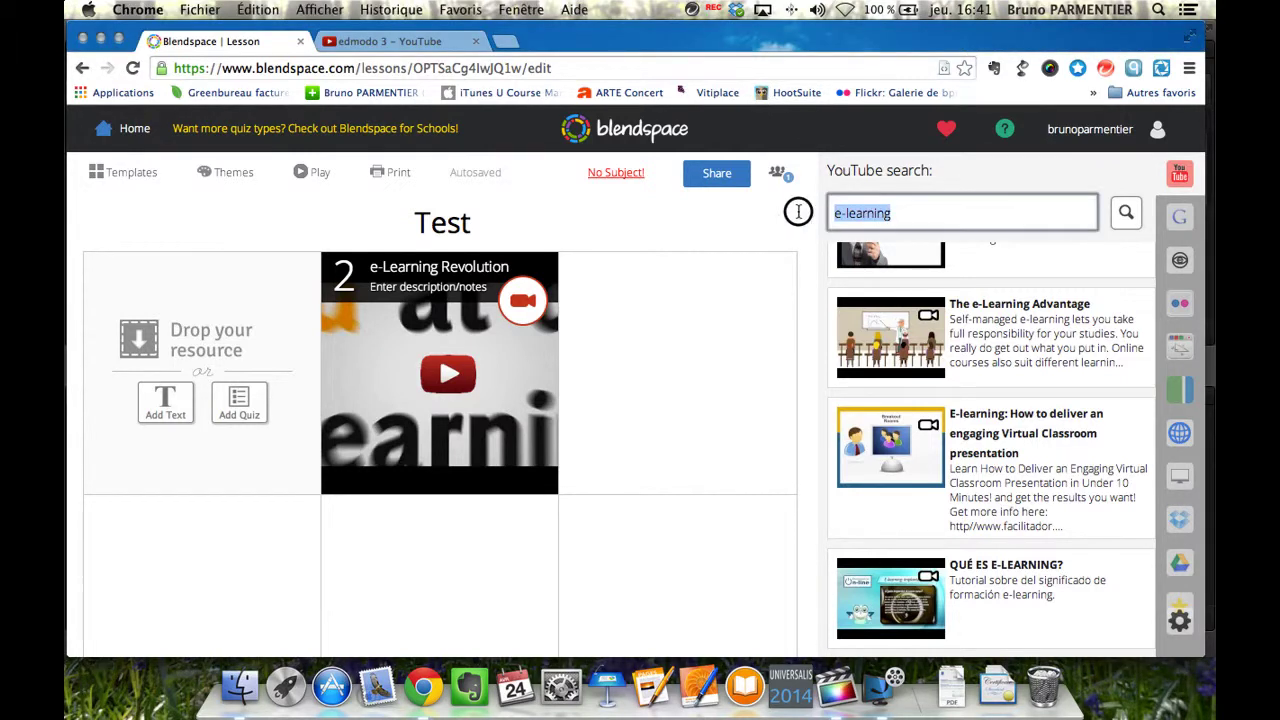
type("https://www.youtube.com/watch?v=kOgPdMGxJgo")
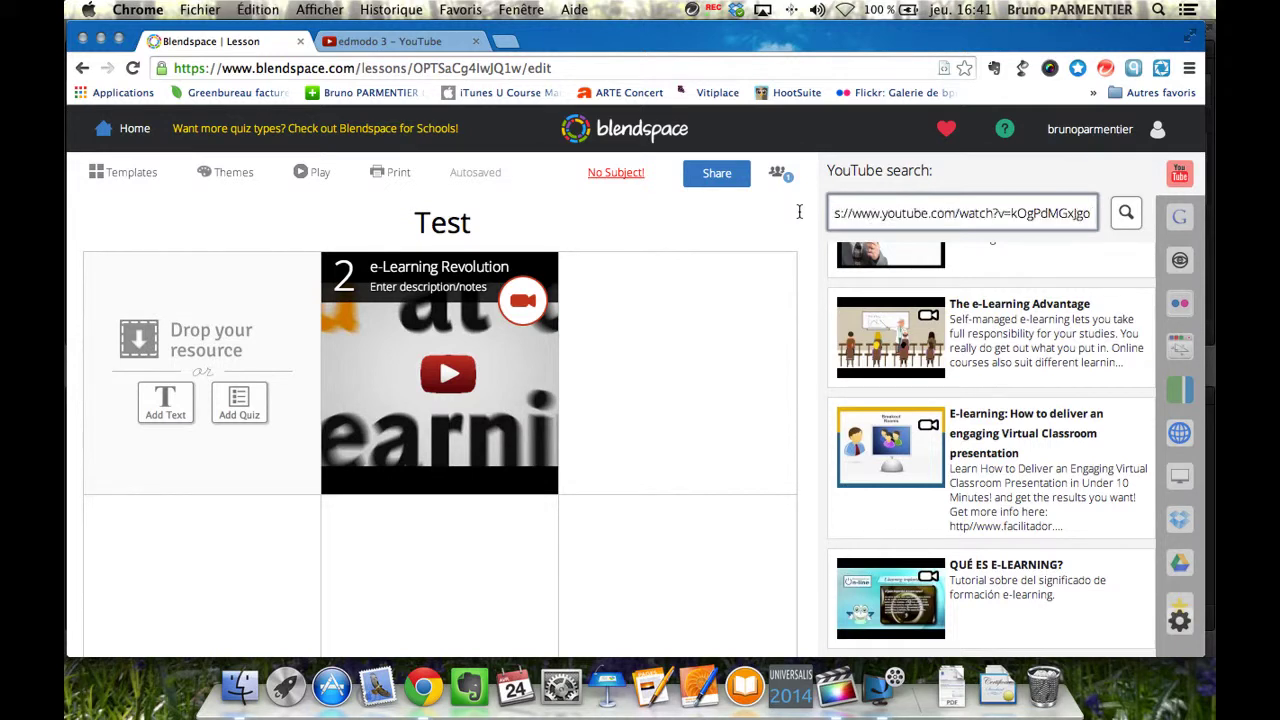
left_click(1126, 213)
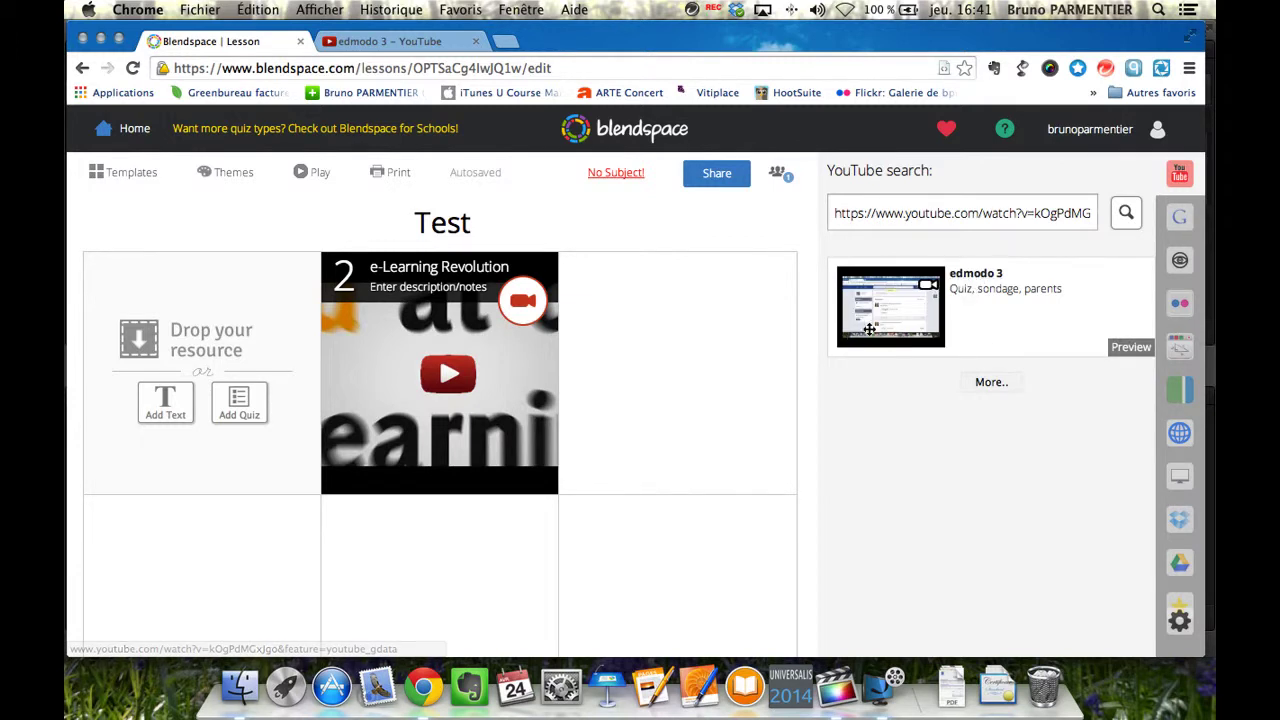
left_click_drag(877, 323, 634, 342)
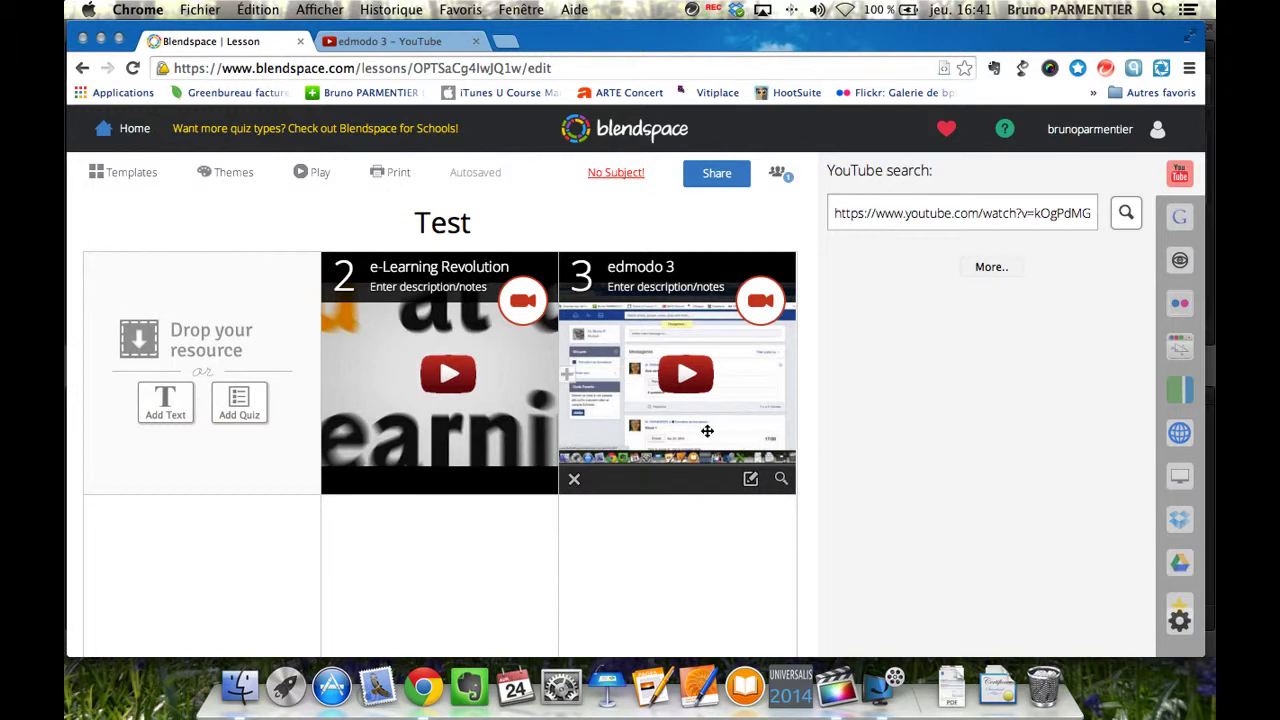
Add the note 'texte' to the e-Learning Revolution tile and save it.
left_click(452, 291)
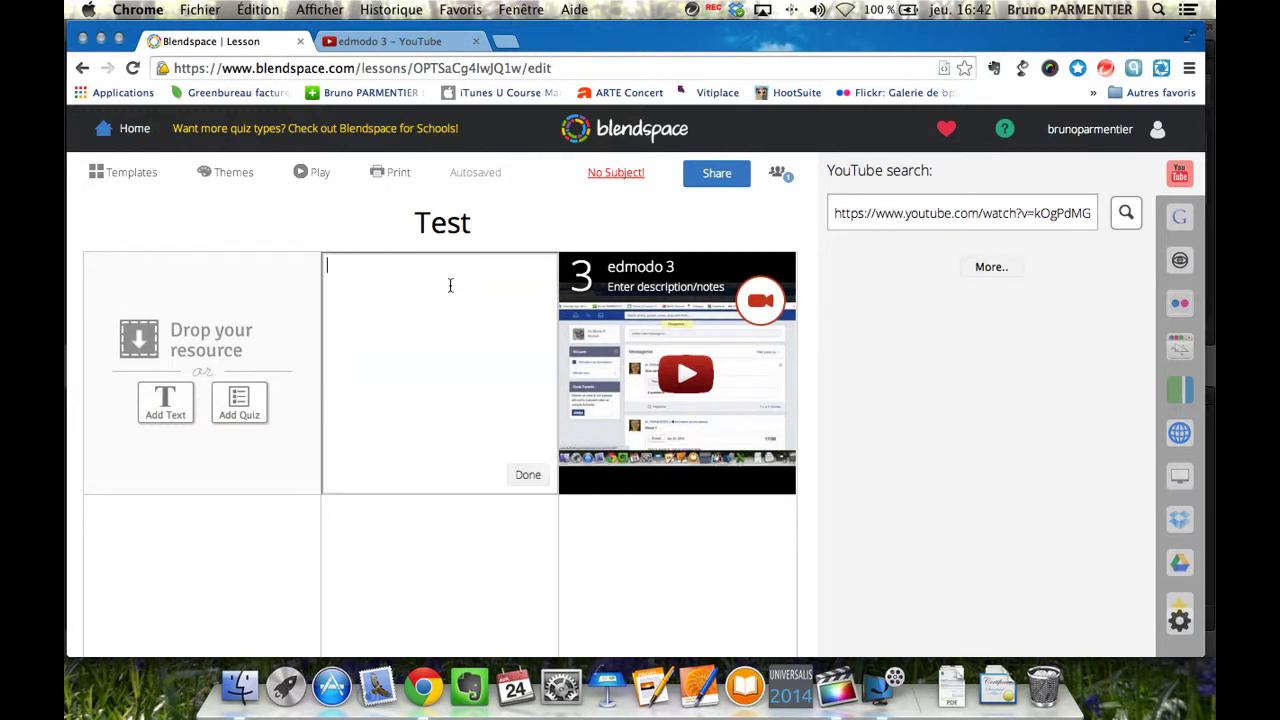
type("texte")
scroll(514, 426, "down", 1)
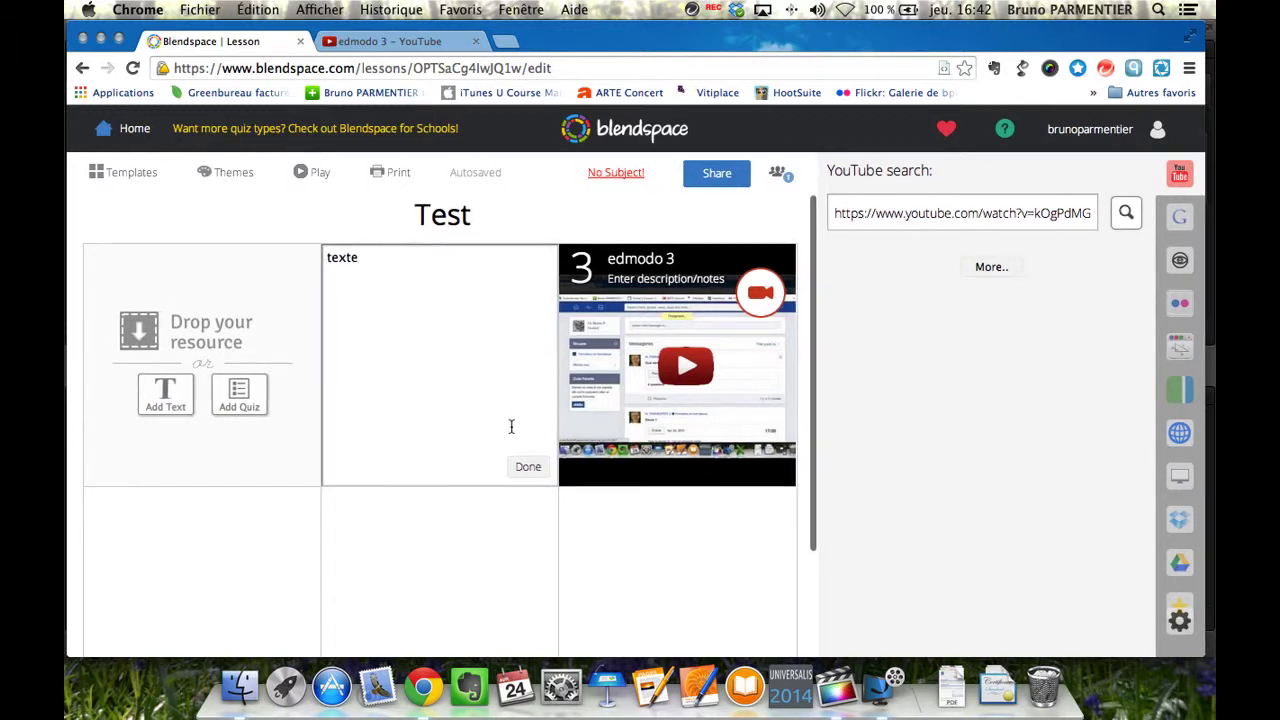
left_click(534, 472)
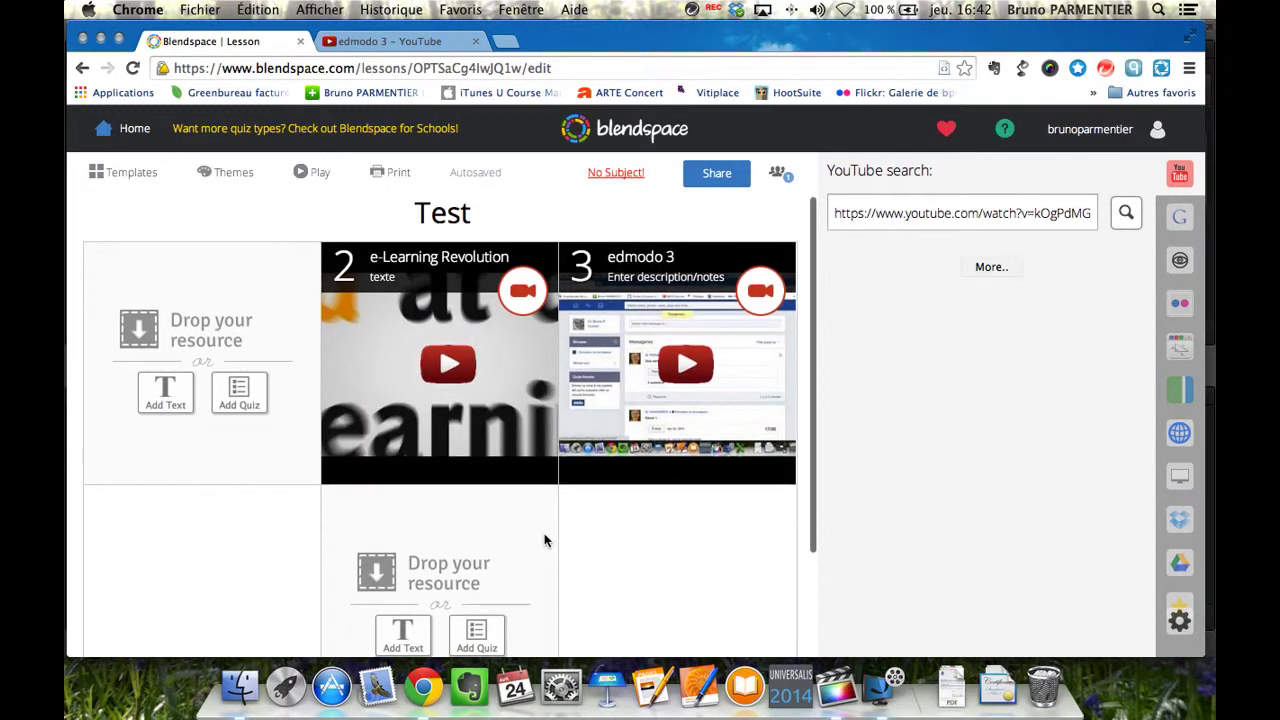
left_click(1183, 220)
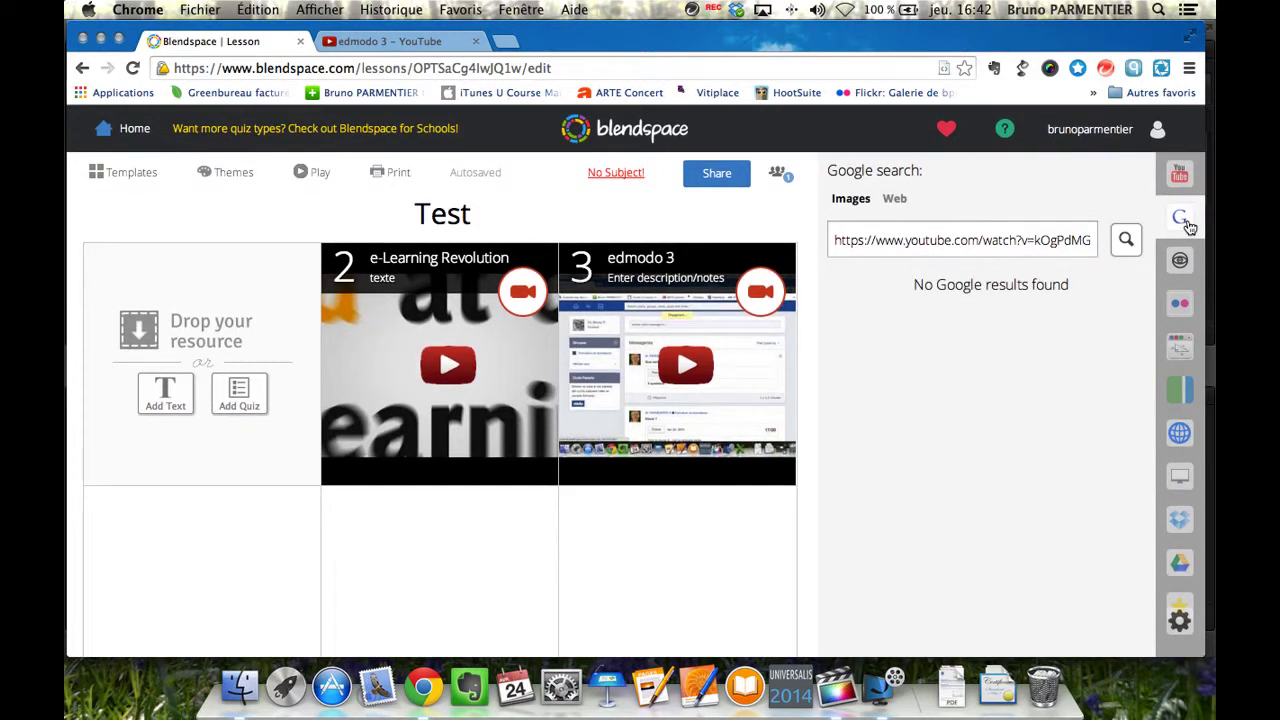
Replace the YouTube link with 'ordinateur' and run a Google search.
left_click(853, 204)
left_click(895, 200)
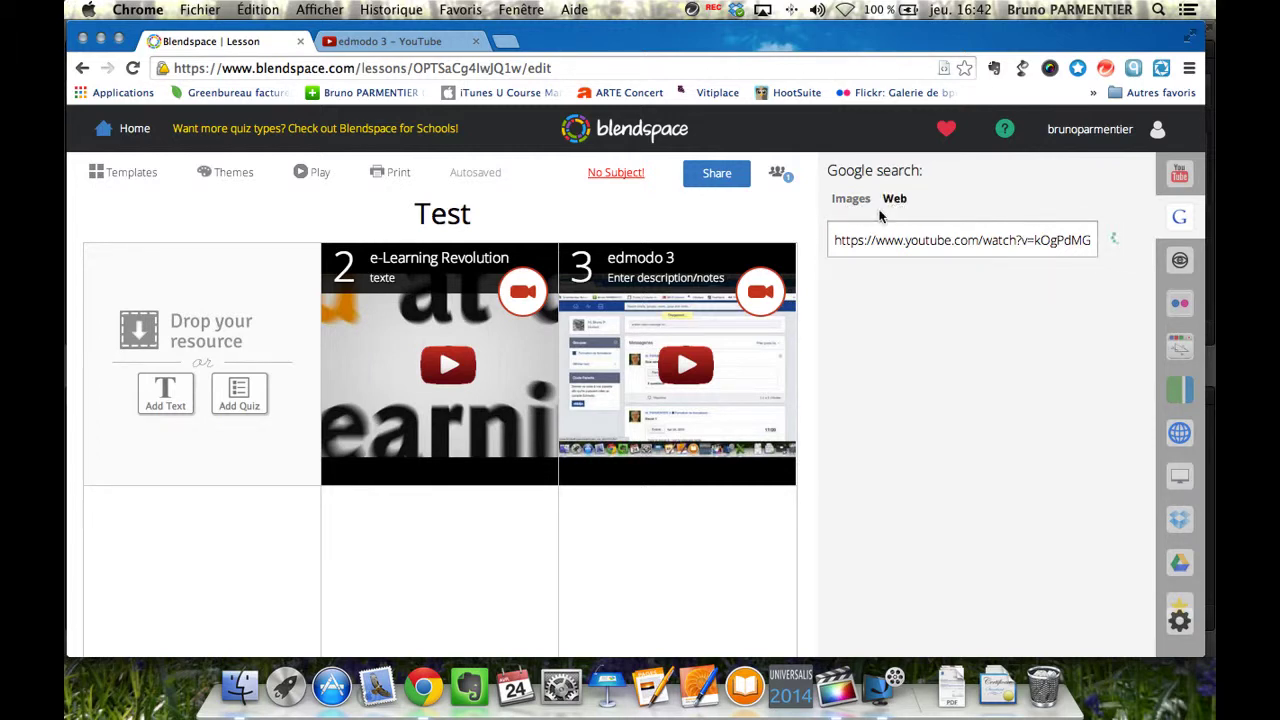
left_click_drag(830, 247, 1103, 246)
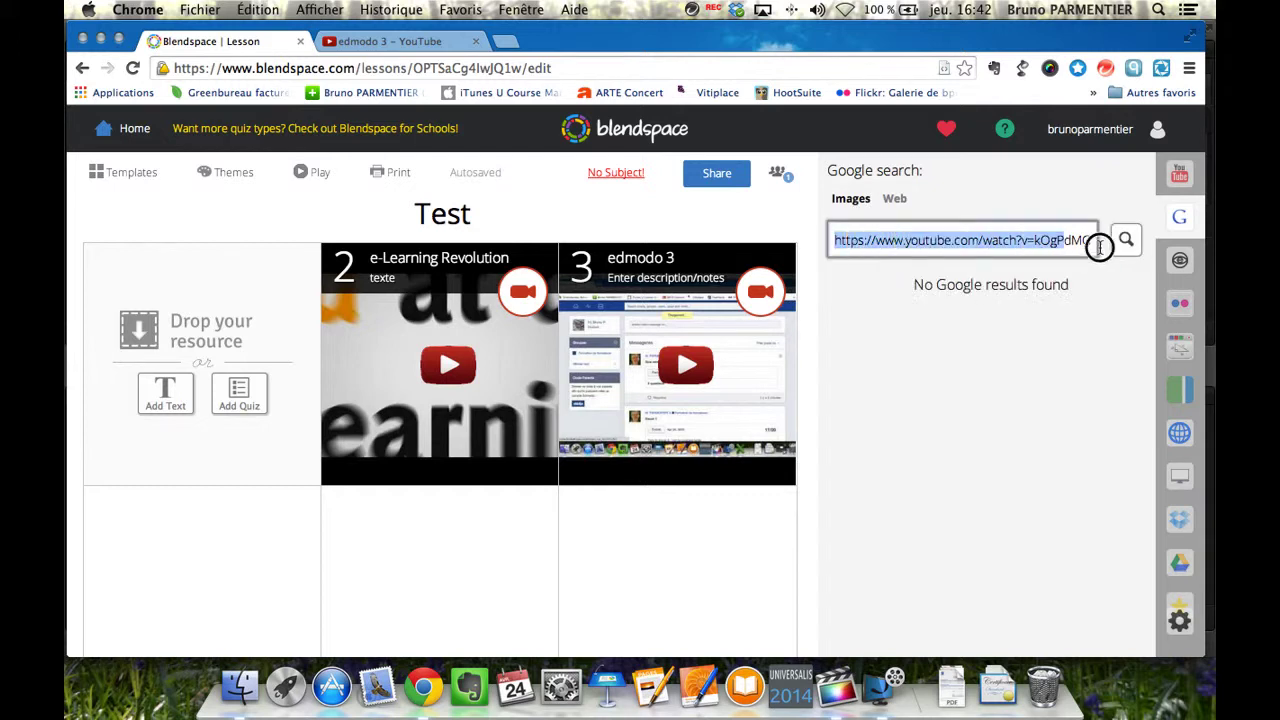
left_click(1126, 240)
type("o")
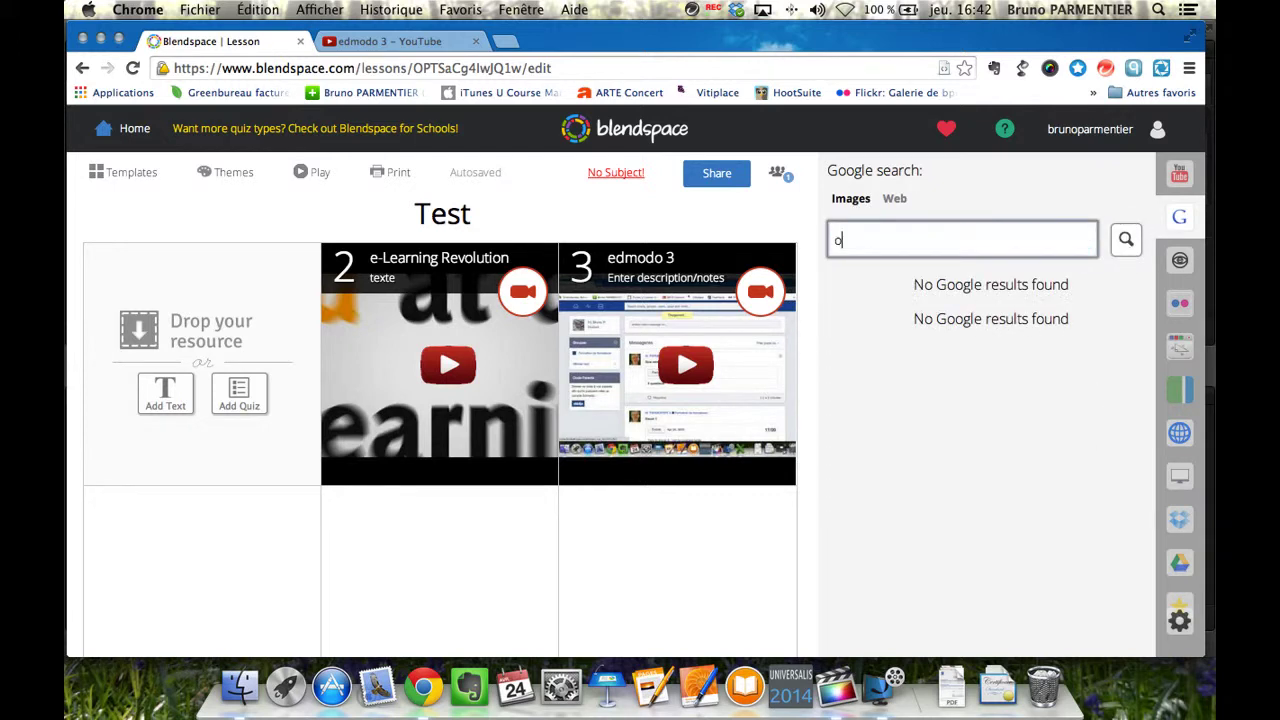
type("rdinateur")
key("Return")
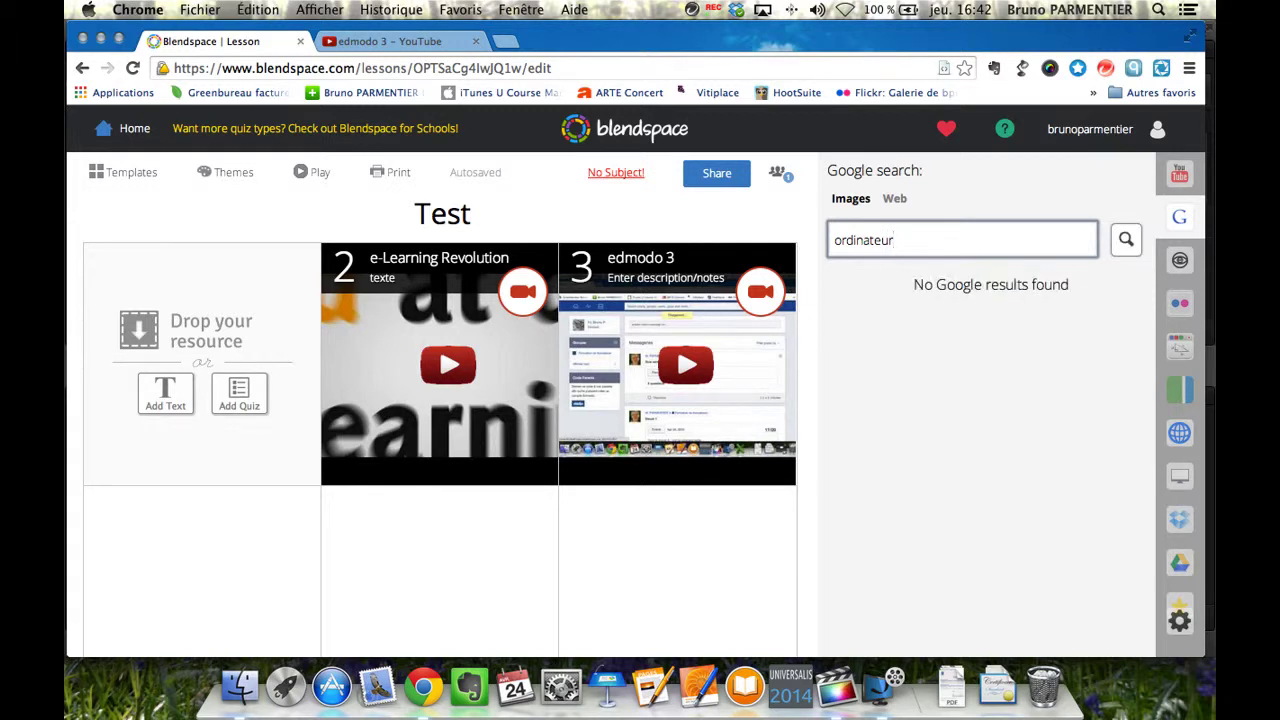
Search Google images for 'computer' and place the first image in empty tile 4.
left_click_drag(896, 240, 830, 240)
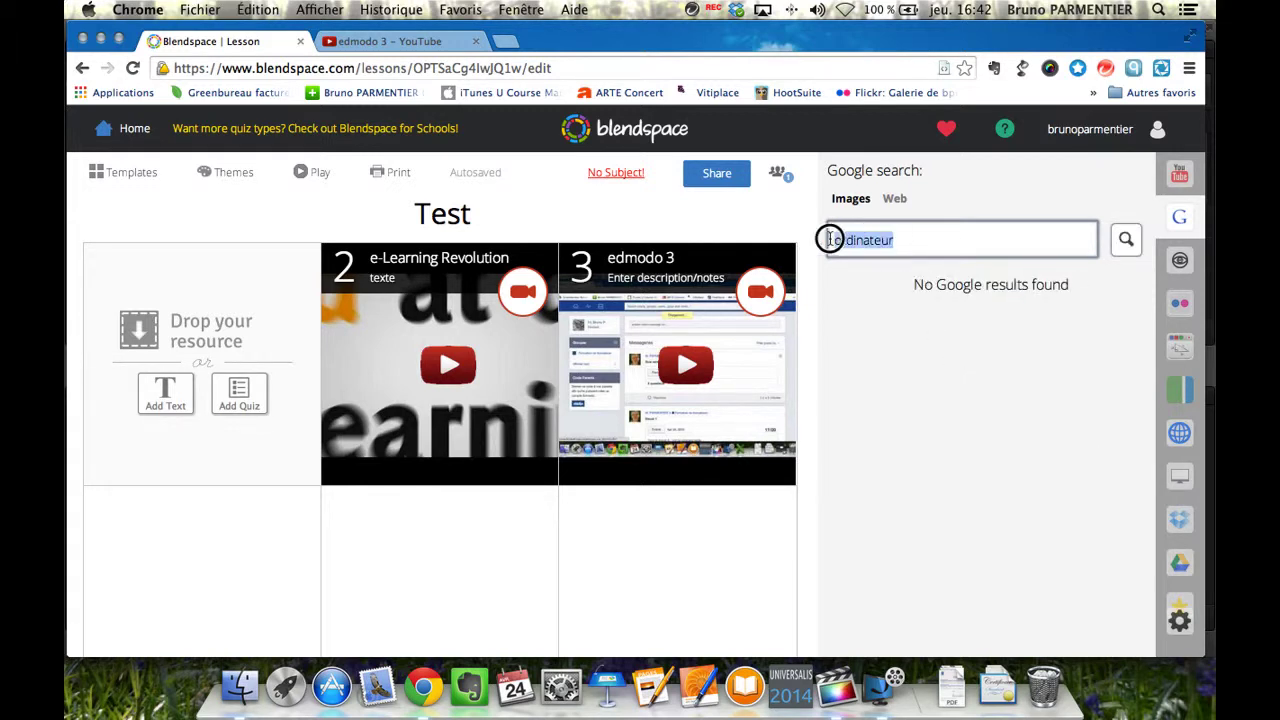
type("computer")
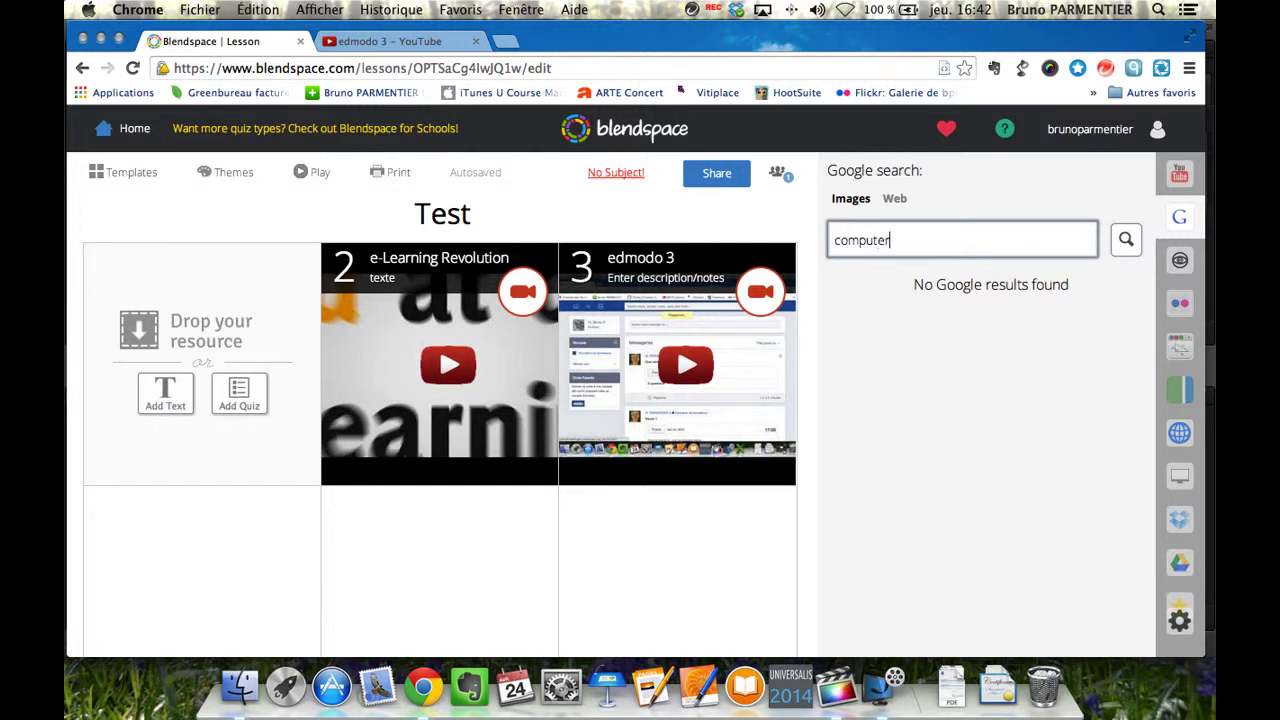
key("Return")
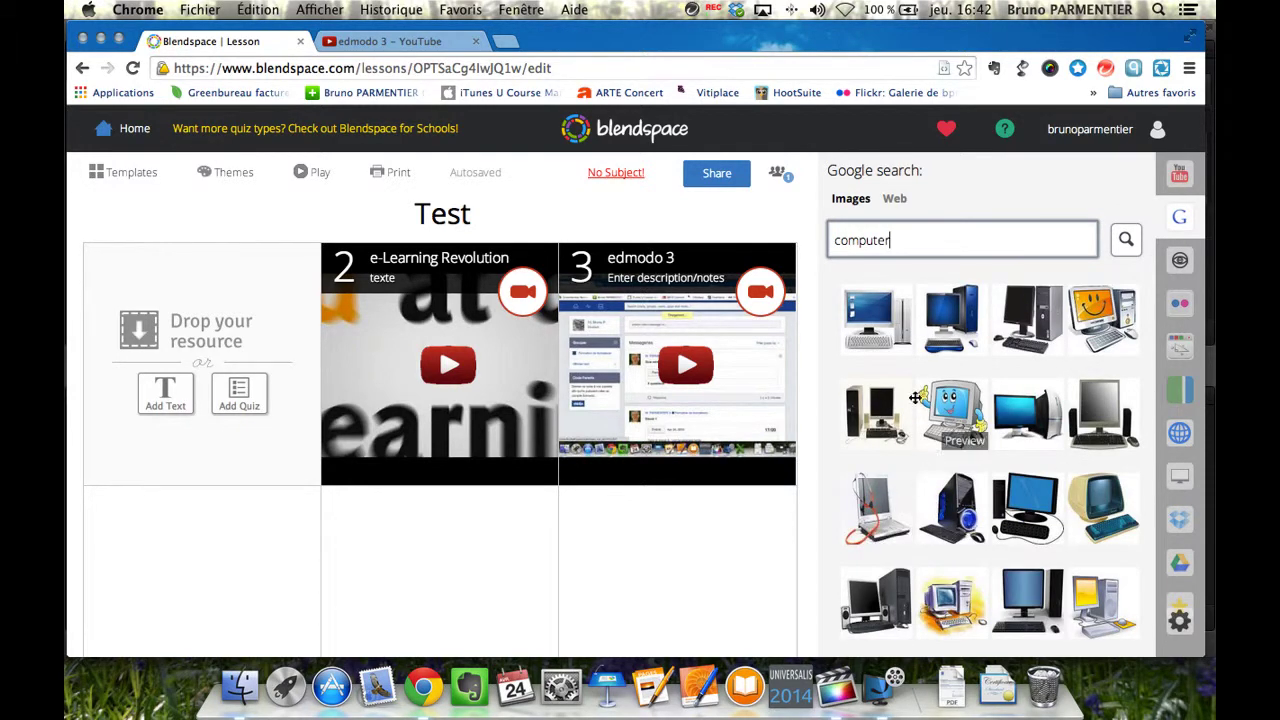
left_click_drag(878, 322, 212, 561)
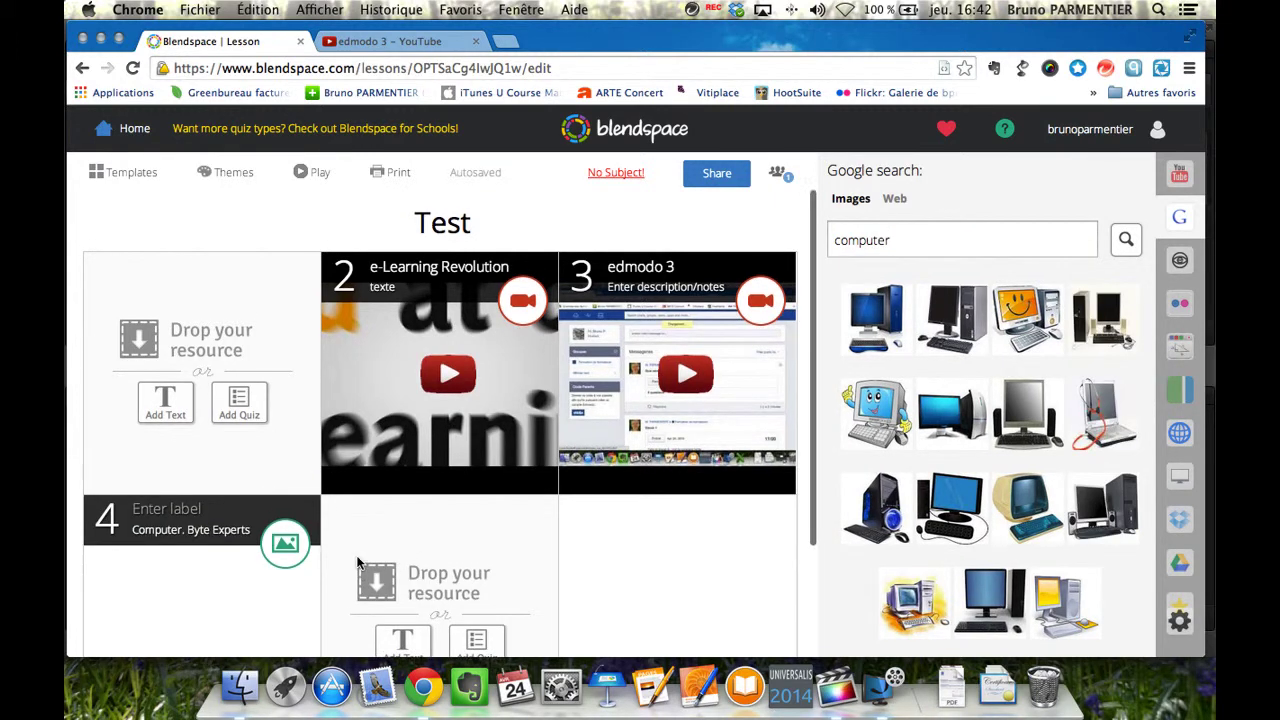
scroll(358, 563, "down", 3)
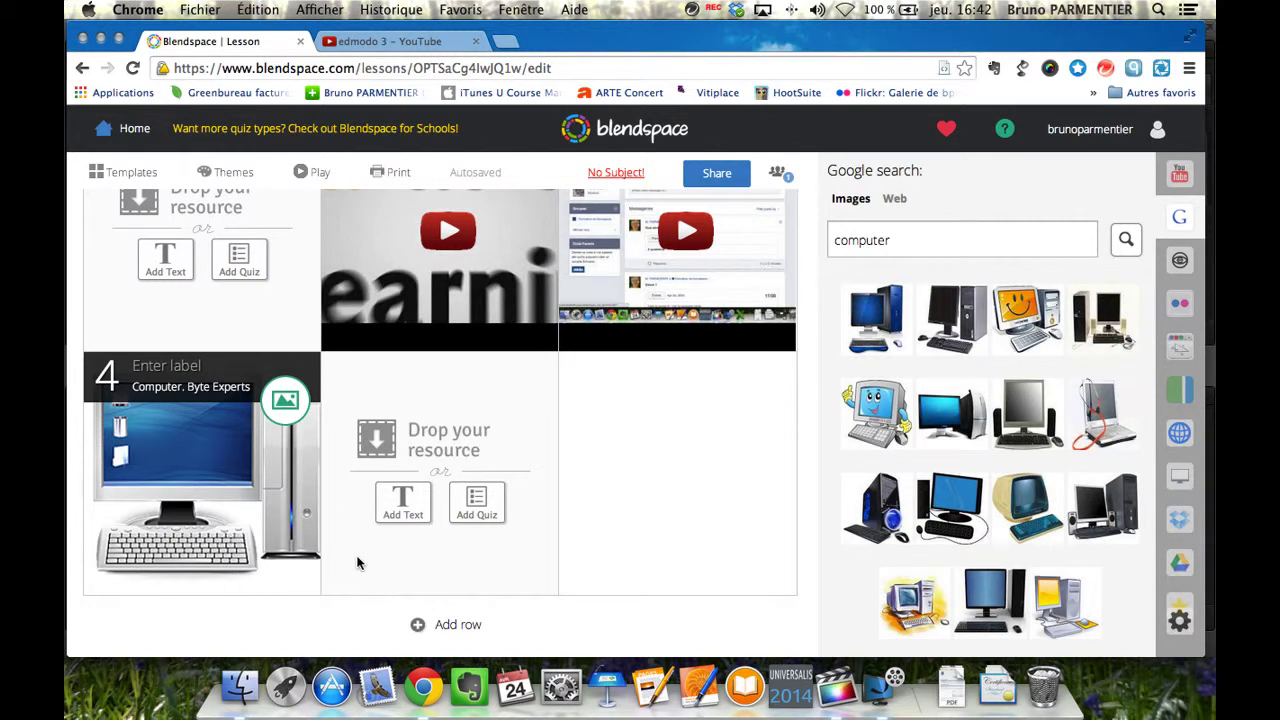
Switch the resource search to Flickr images and enter 'ordinate'.
left_click(896, 200)
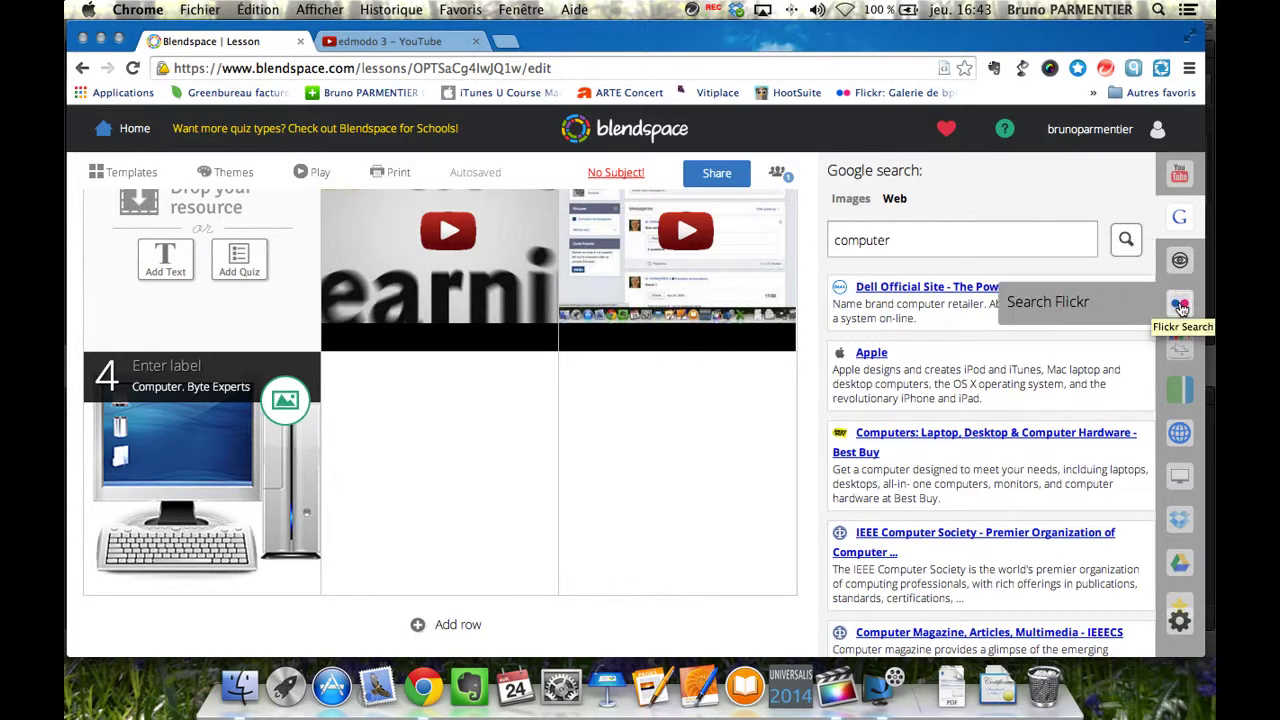
left_click(1180, 303)
left_click_drag(890, 213, 837, 211)
type("ordinateur")
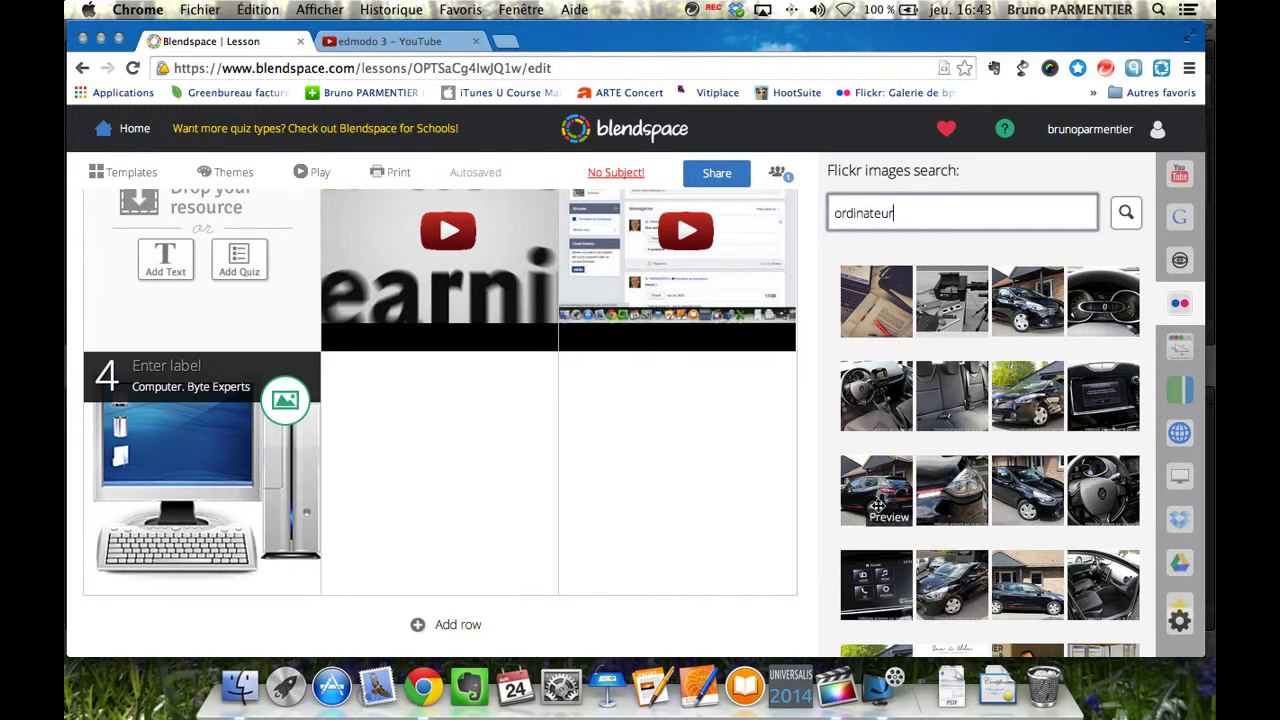
scroll(887, 497, "down", 5)
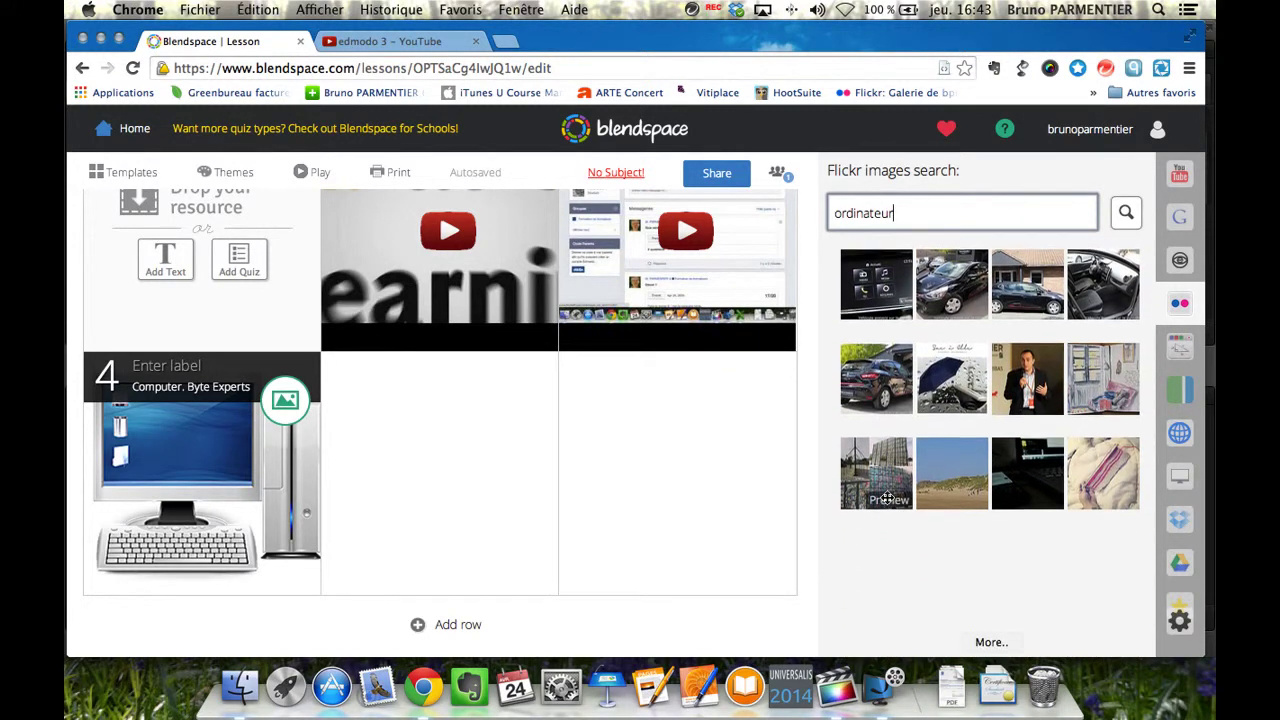
scroll(888, 500, "down", 2)
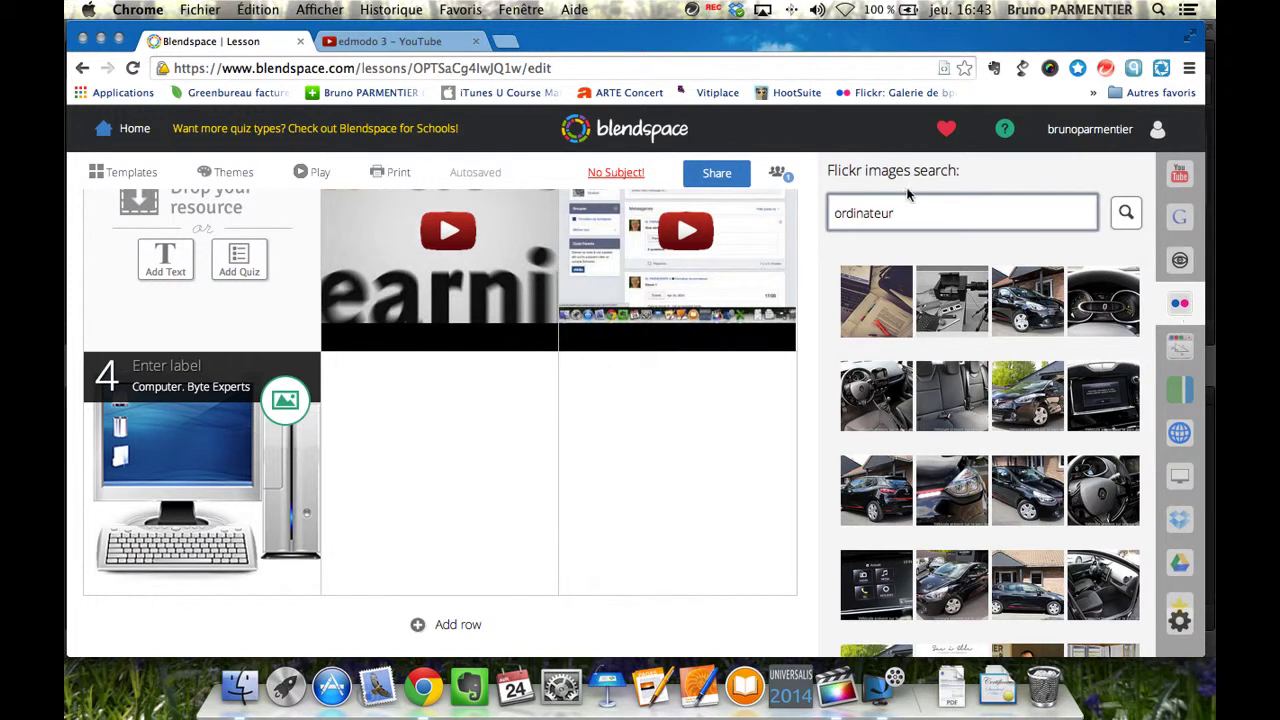
Replace the term with 'computer' and run the Flickr search.
left_click_drag(942, 217, 829, 200)
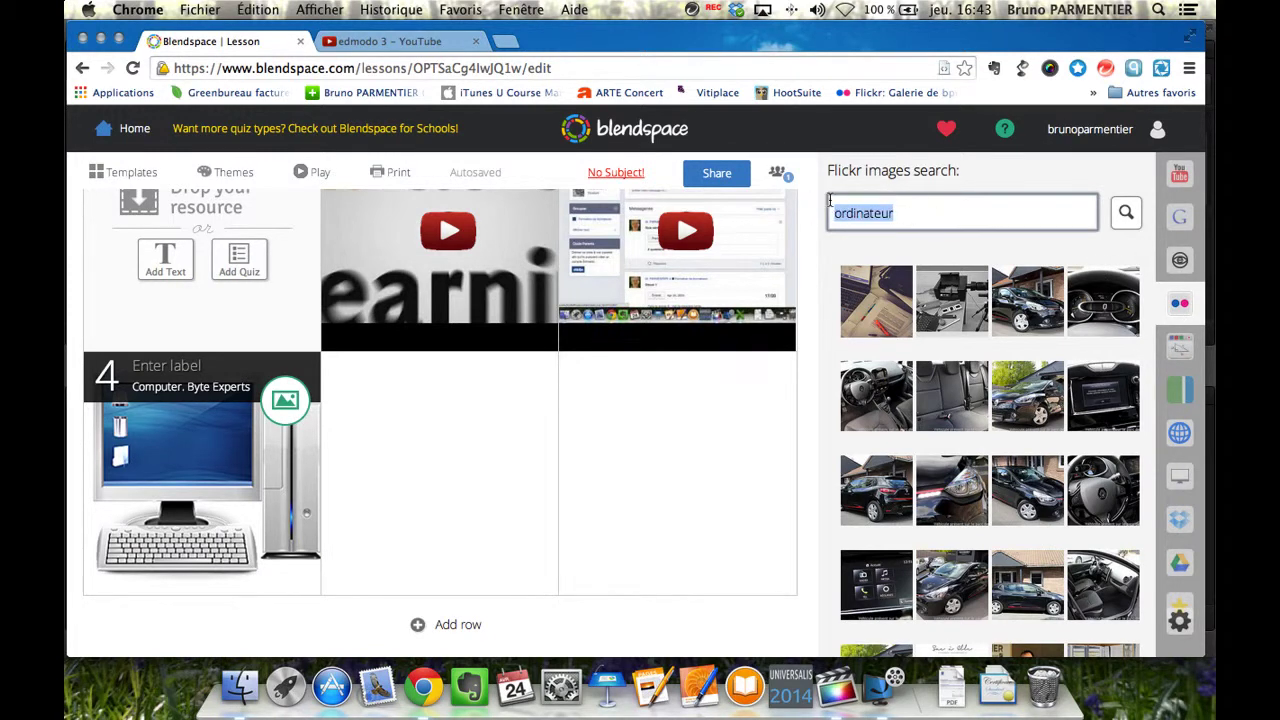
type("computer")
key("Return")
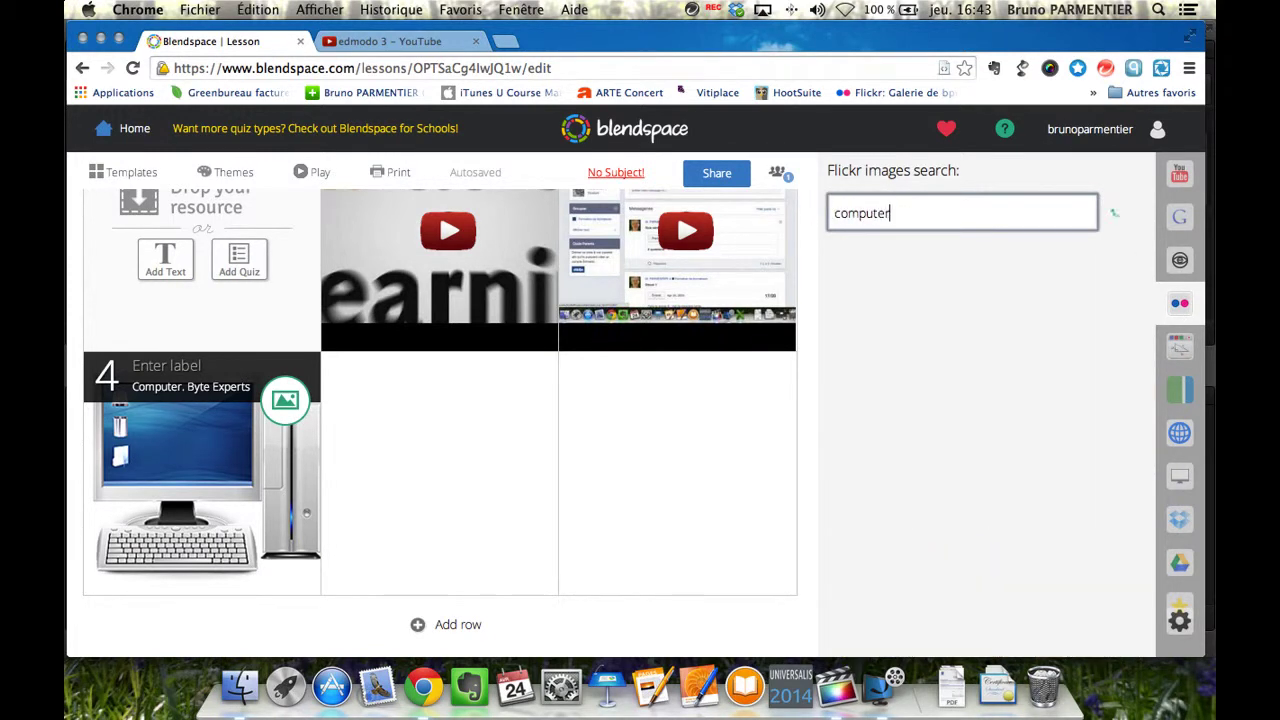
left_click(1180, 348)
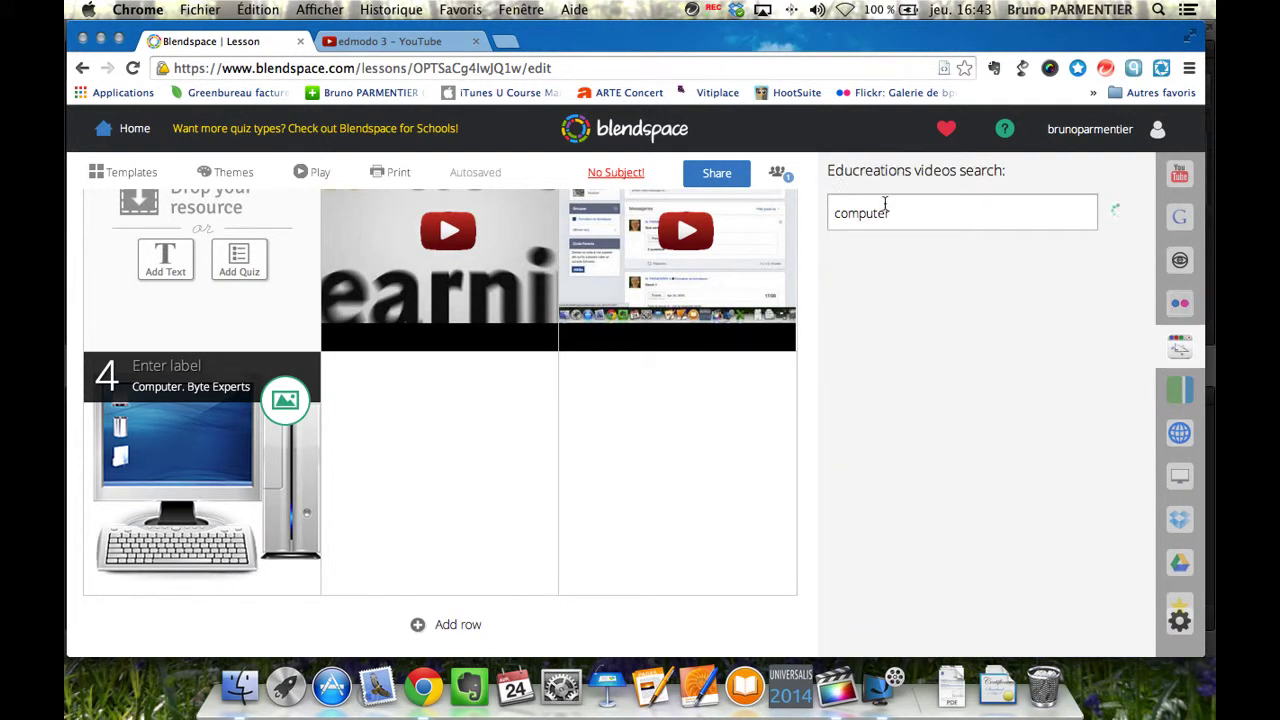
Drag the Educreations video 'CSS Lesson One' from the 'computer' results into tile 5.
left_click_drag(891, 213, 834, 213)
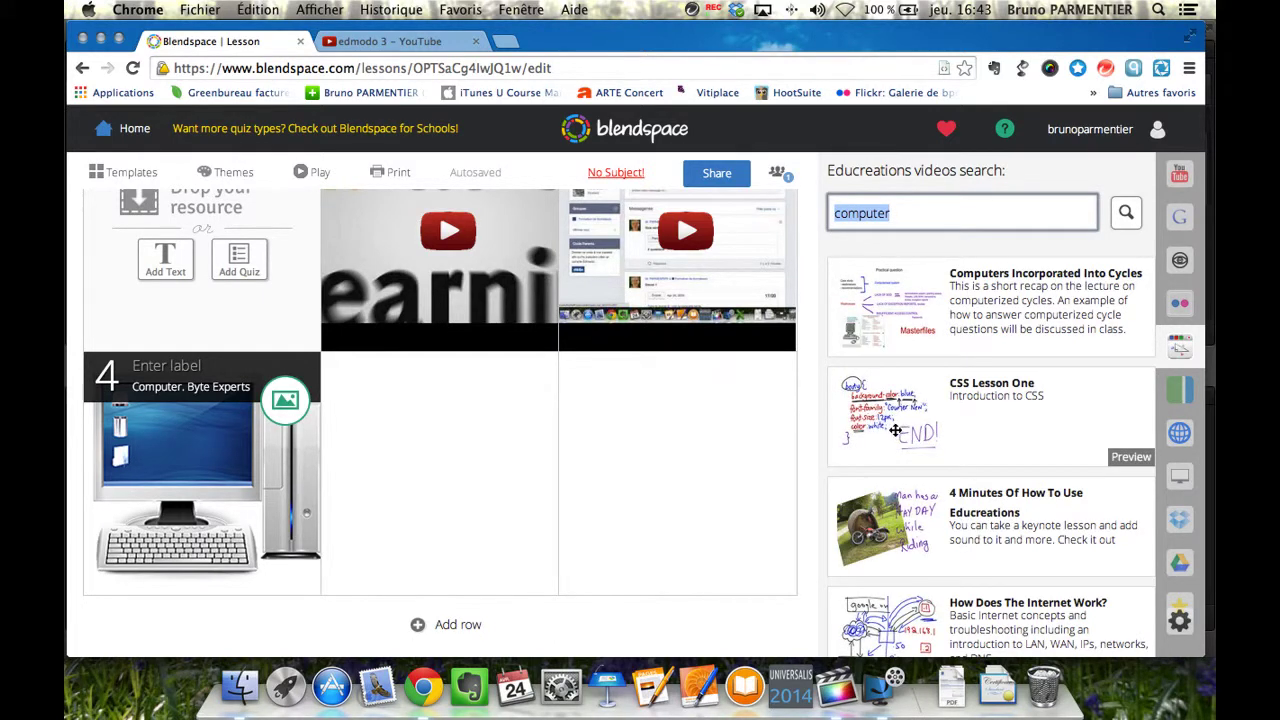
left_click_drag(897, 430, 470, 462)
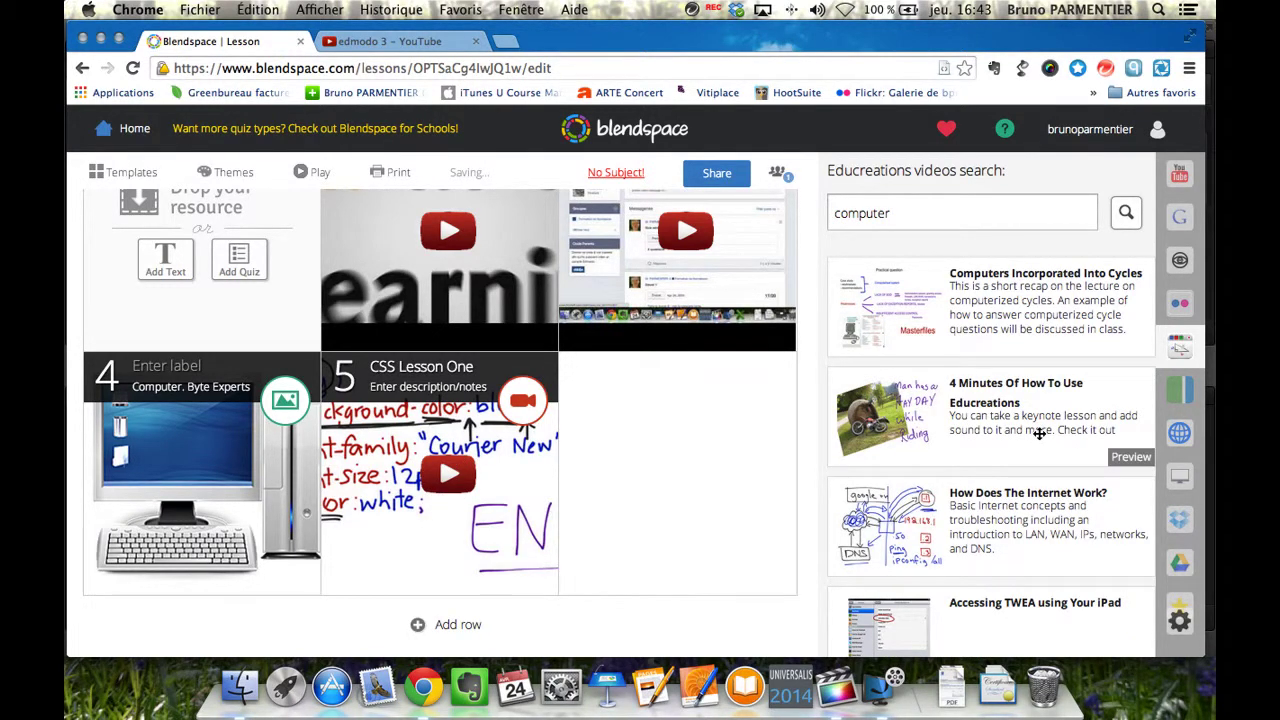
scroll(1039, 433, "down", 5)
scroll(1039, 433, "up", 1)
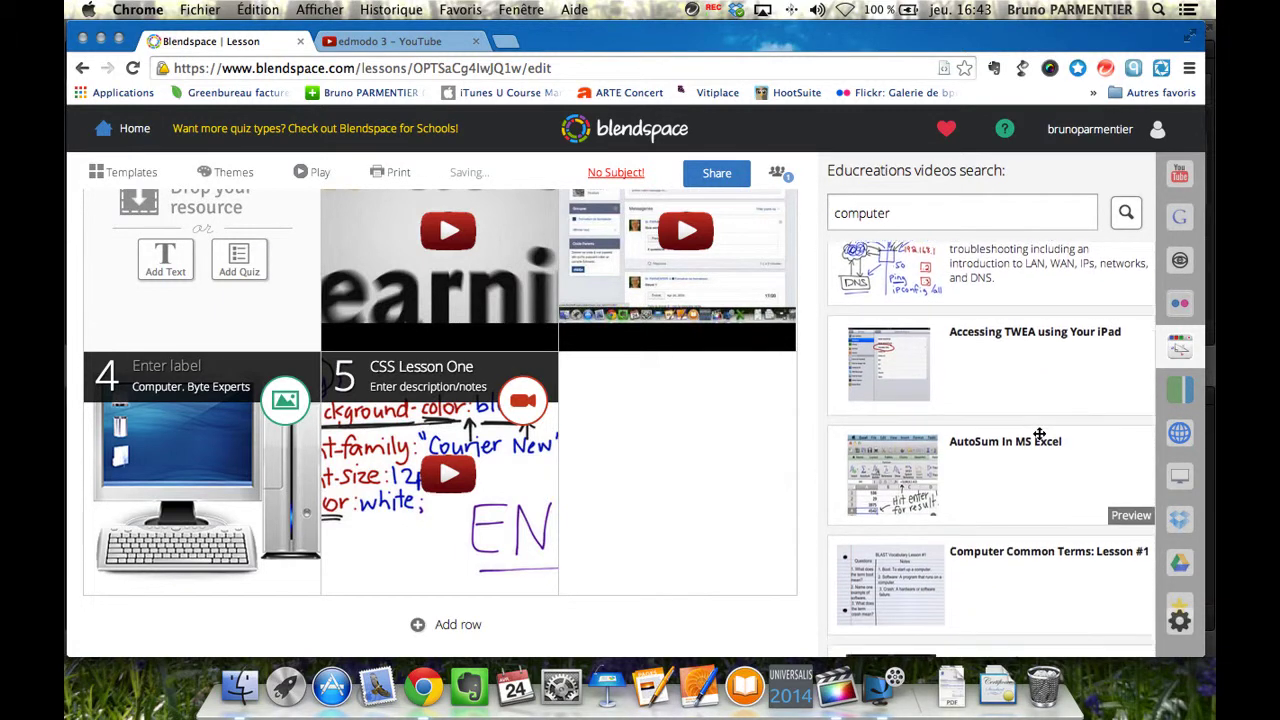
scroll(1039, 433, "up", 4)
scroll(1039, 433, "up", 1)
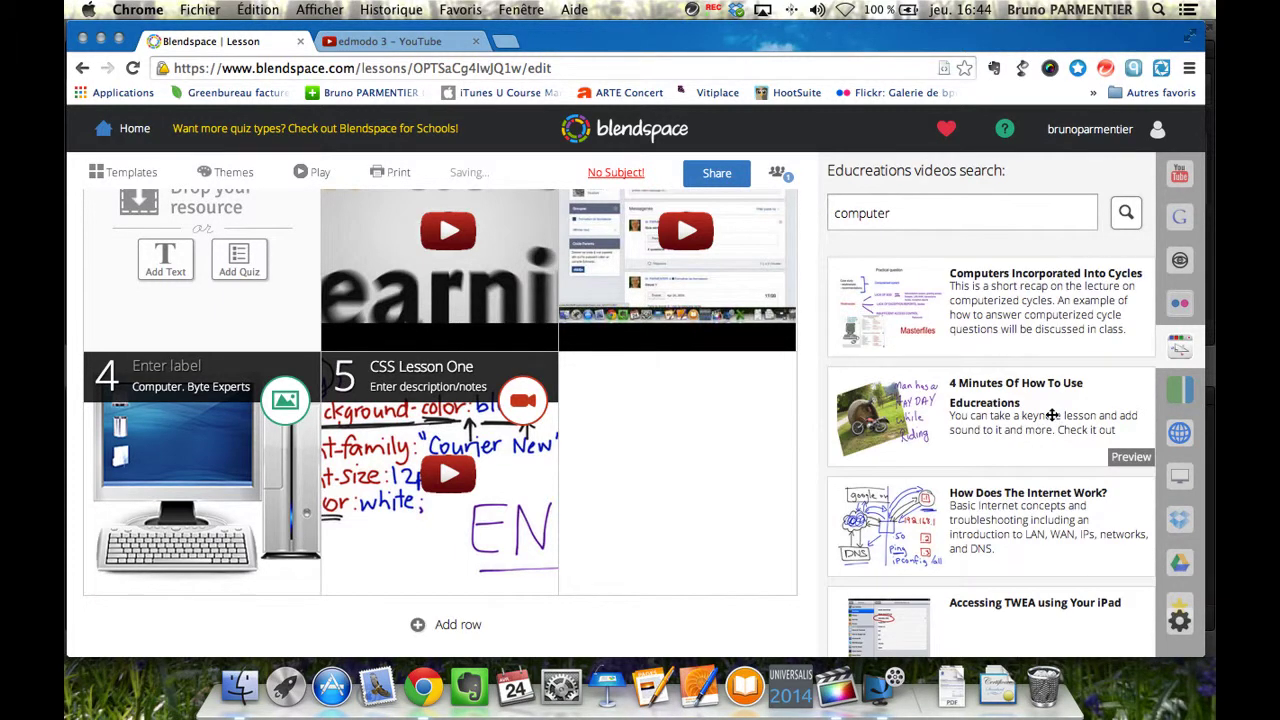
left_click(1181, 436)
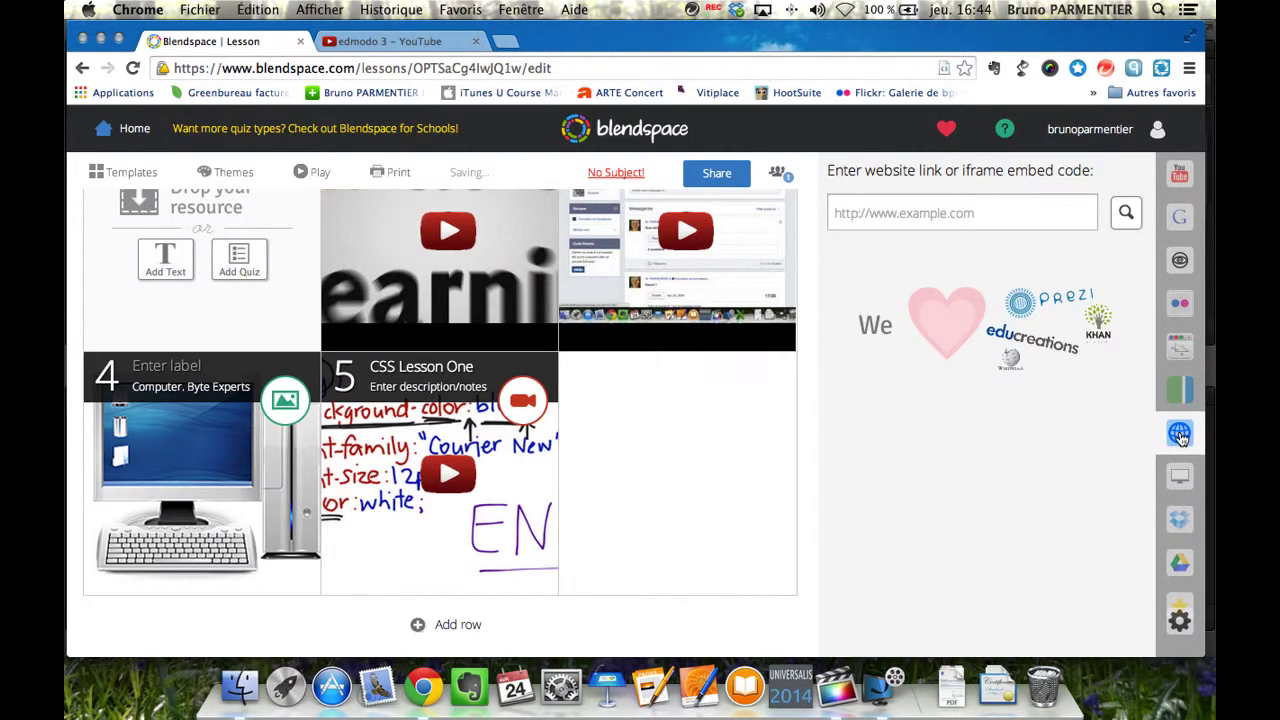
left_click(999, 214)
type("www.ifp-npdc.")
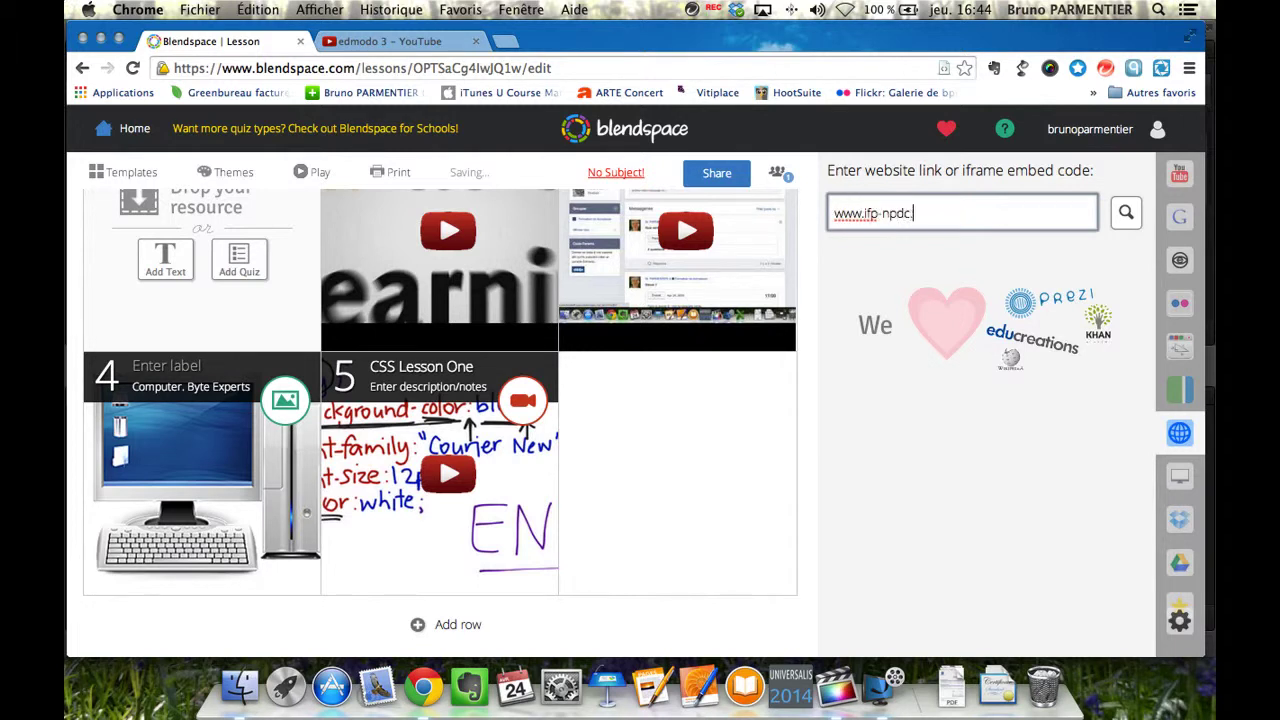
type("fr")
key("Return")
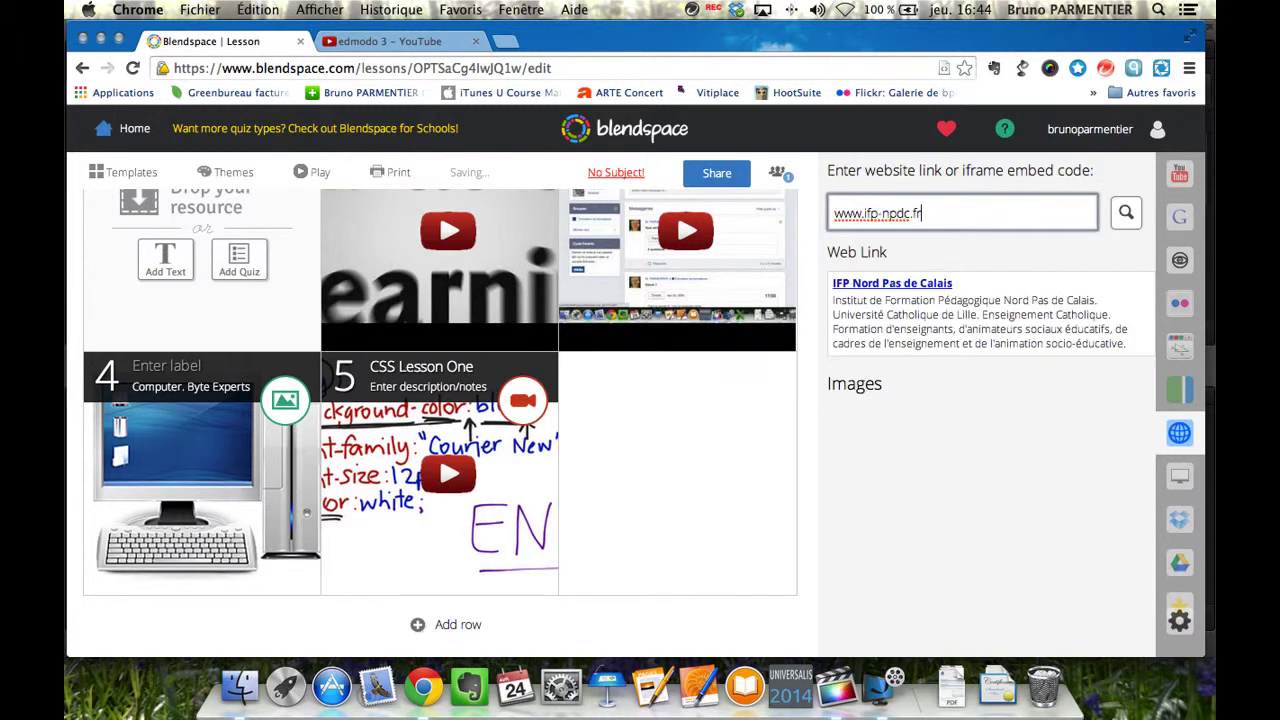
mouse_move(944, 339)
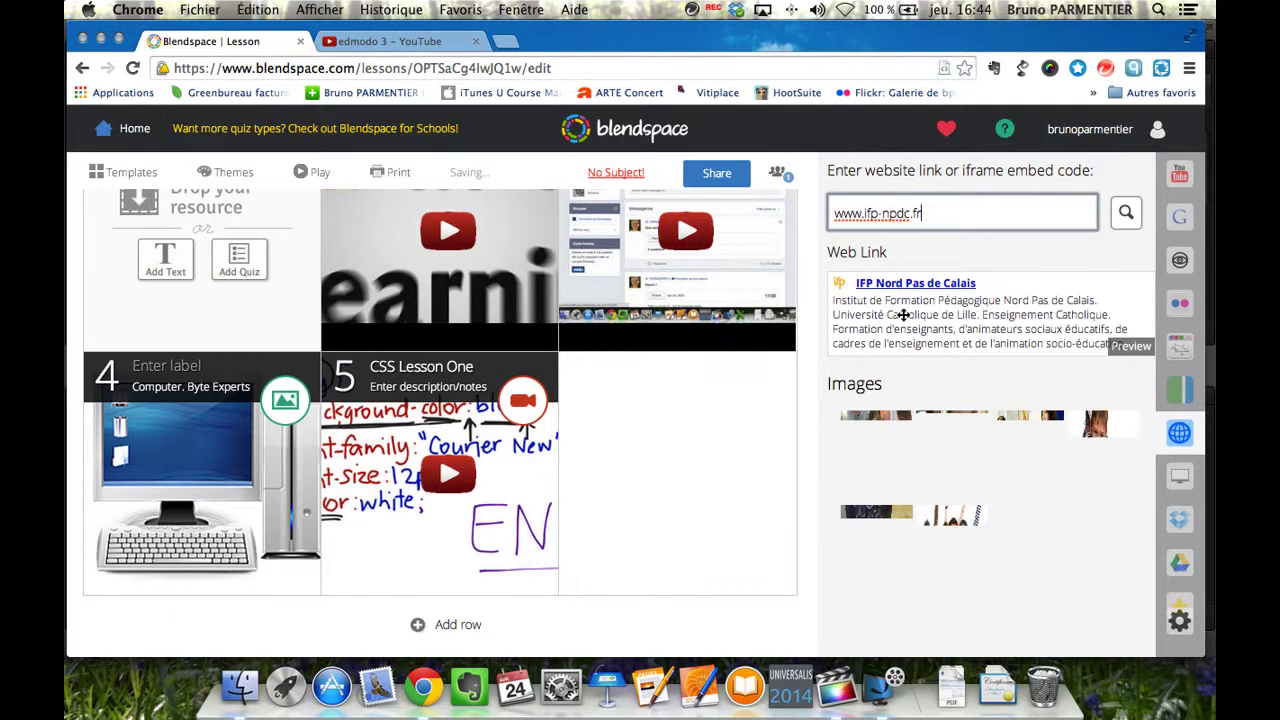
left_click_drag(884, 313, 623, 454)
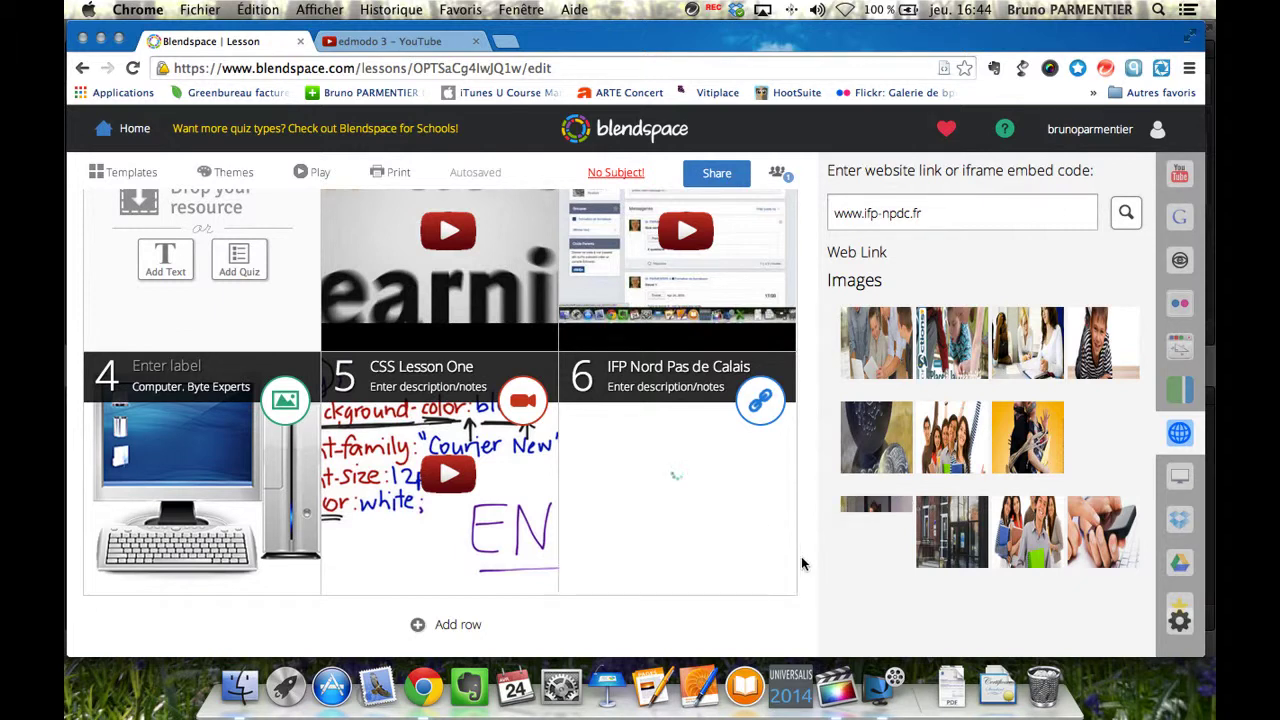
mouse_move(905, 563)
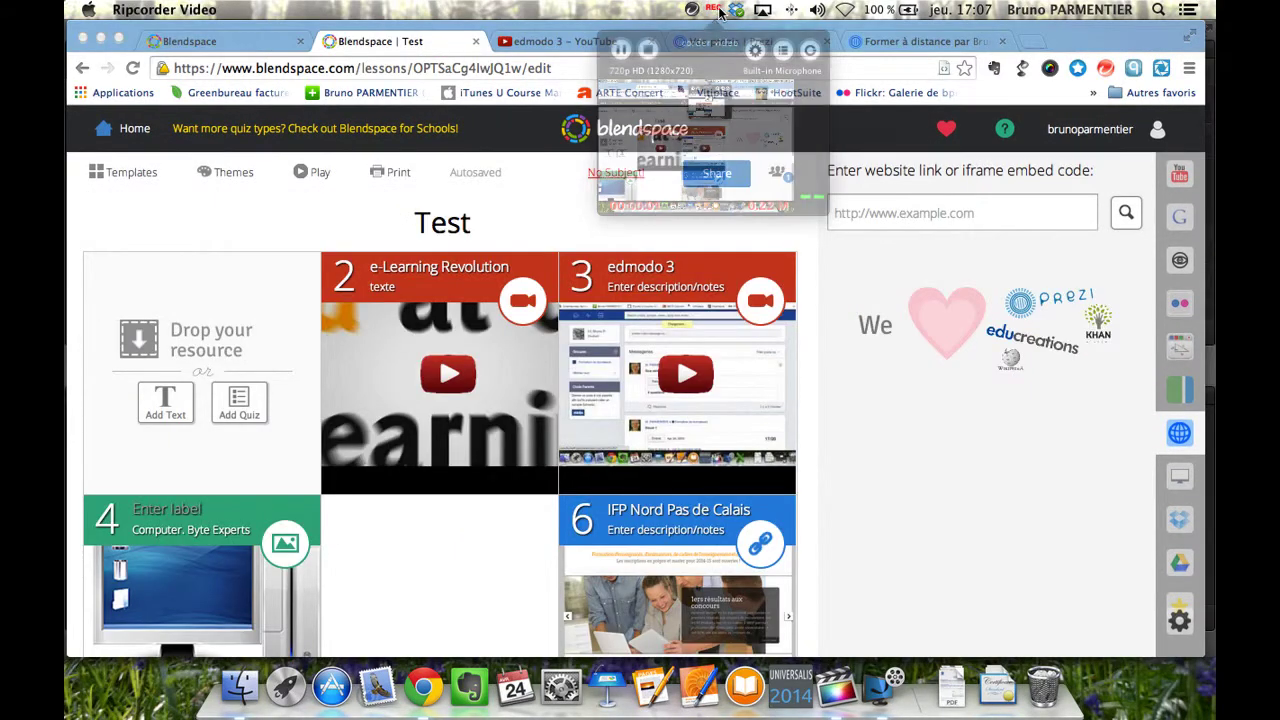
Paste the Prezi iframe embed code, look it up, and drag 'Former à distance' into empty tile 5.
left_click(845, 218)
left_click(843, 213)
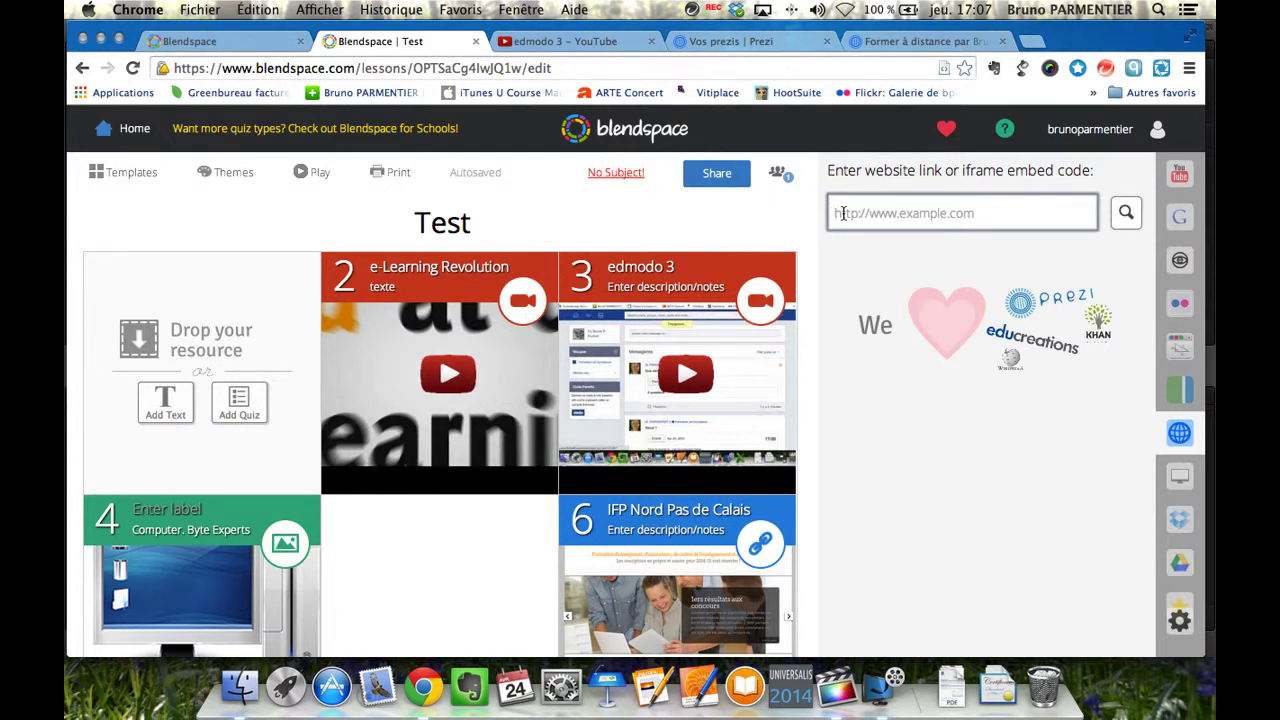
key("super+v")
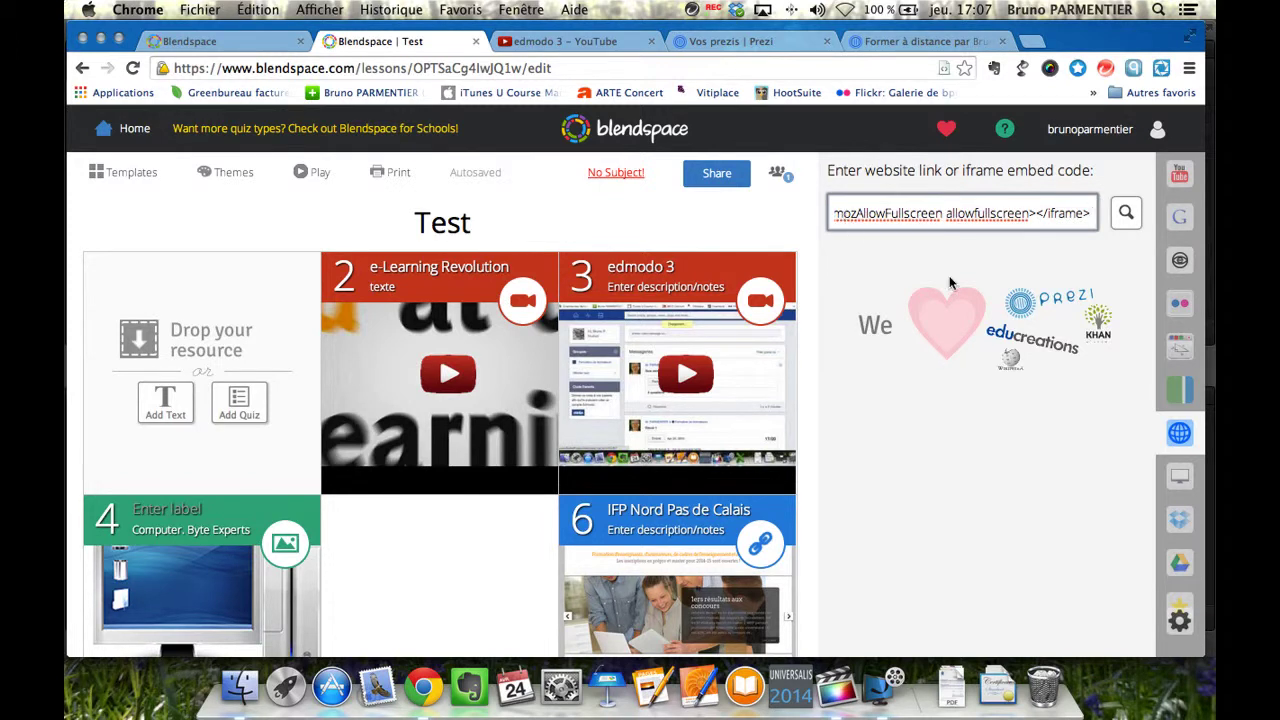
left_click(1125, 214)
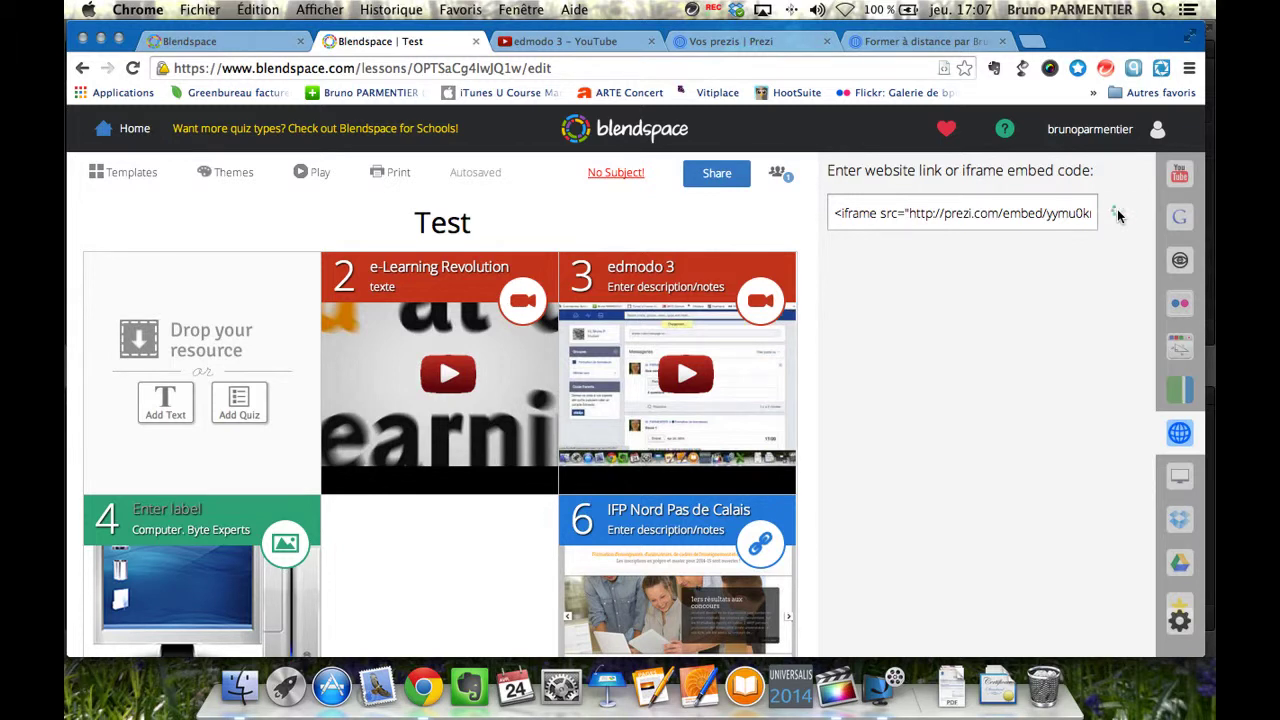
left_click(910, 306)
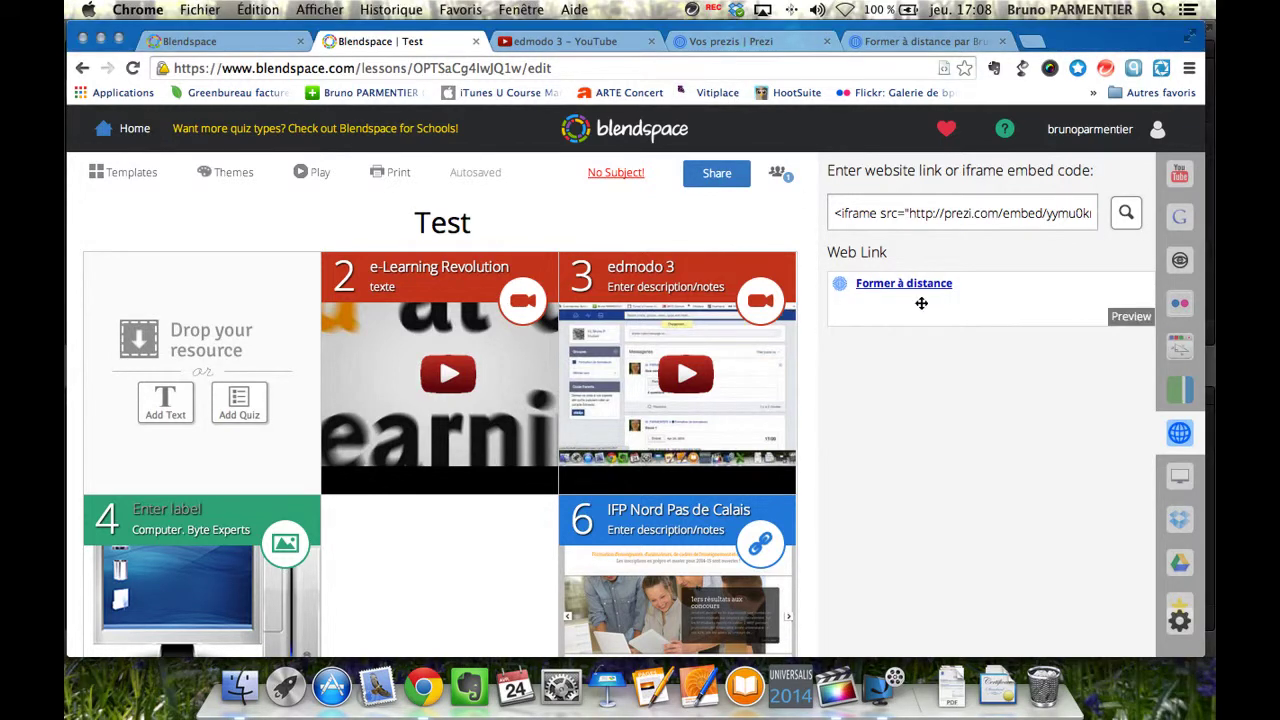
left_click_drag(943, 287, 430, 564)
scroll(430, 566, "down", 3)
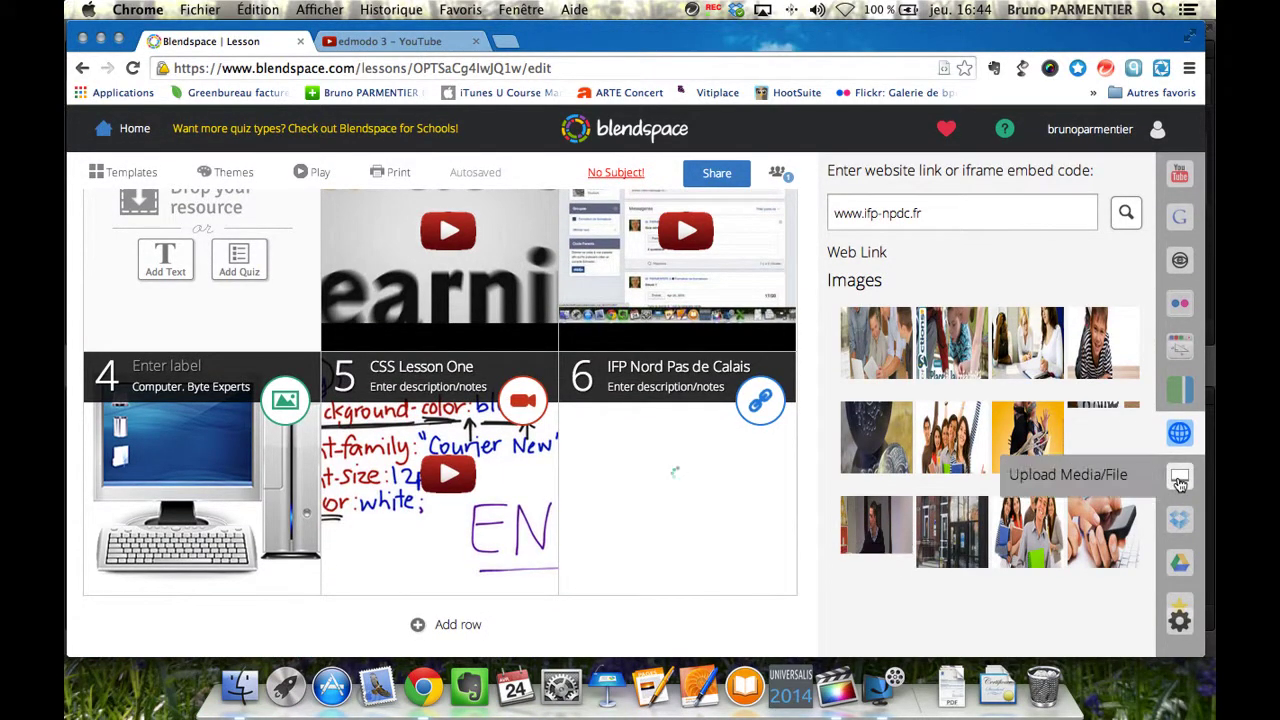
Add a tile row and place garonne-toulouse-photo-bp.jpg and GLOSSAIRE FOAD.pdf as tiles 7 and 8.
left_click(1180, 481)
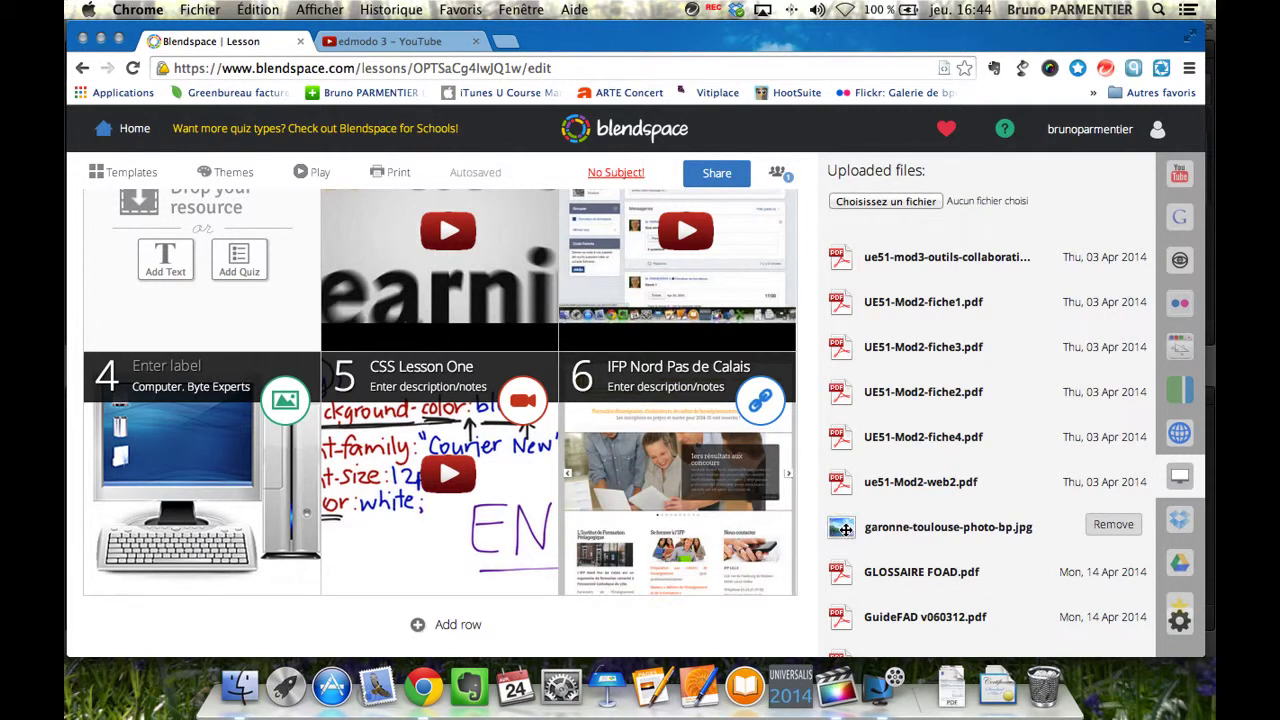
left_click(449, 627)
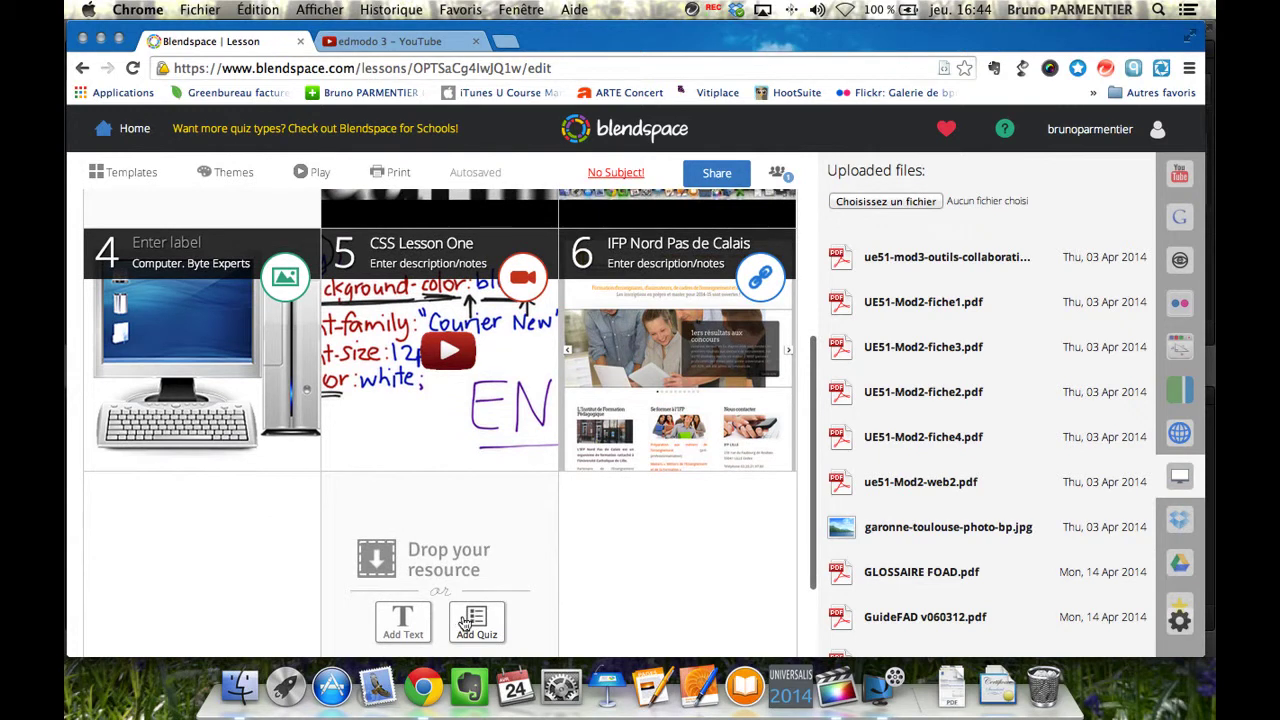
left_click_drag(842, 529, 186, 558)
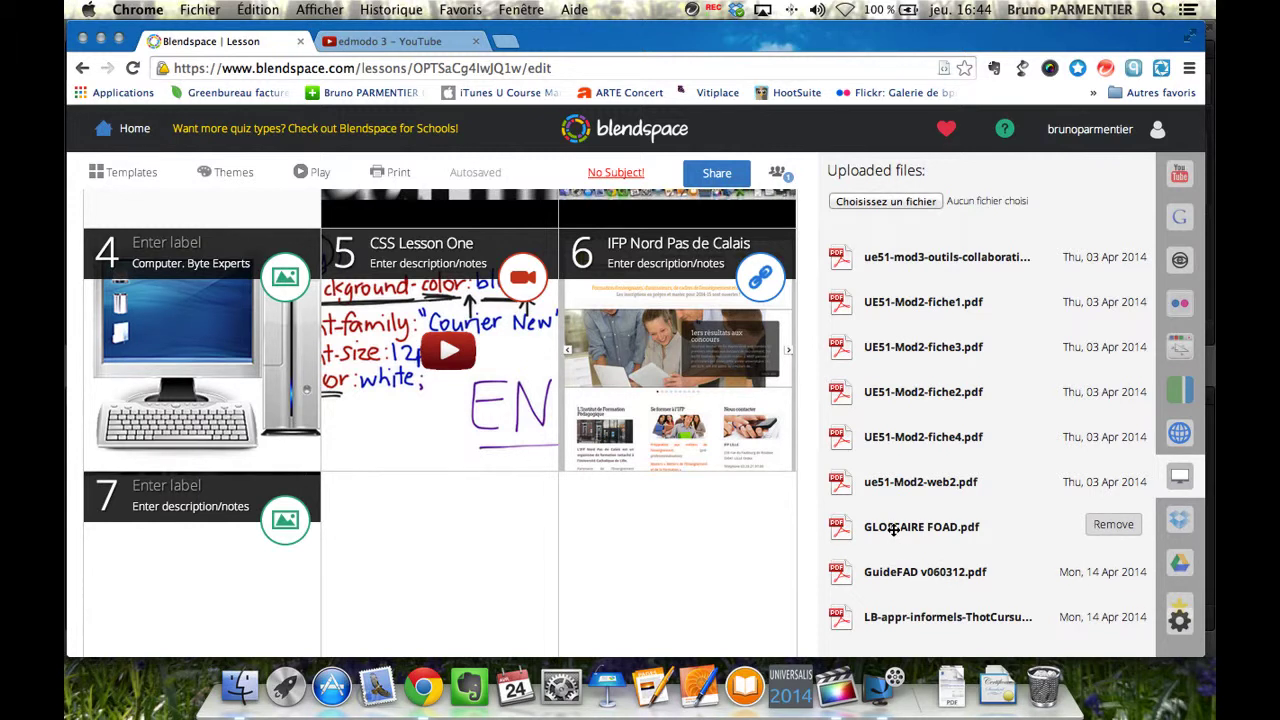
left_click_drag(893, 530, 486, 537)
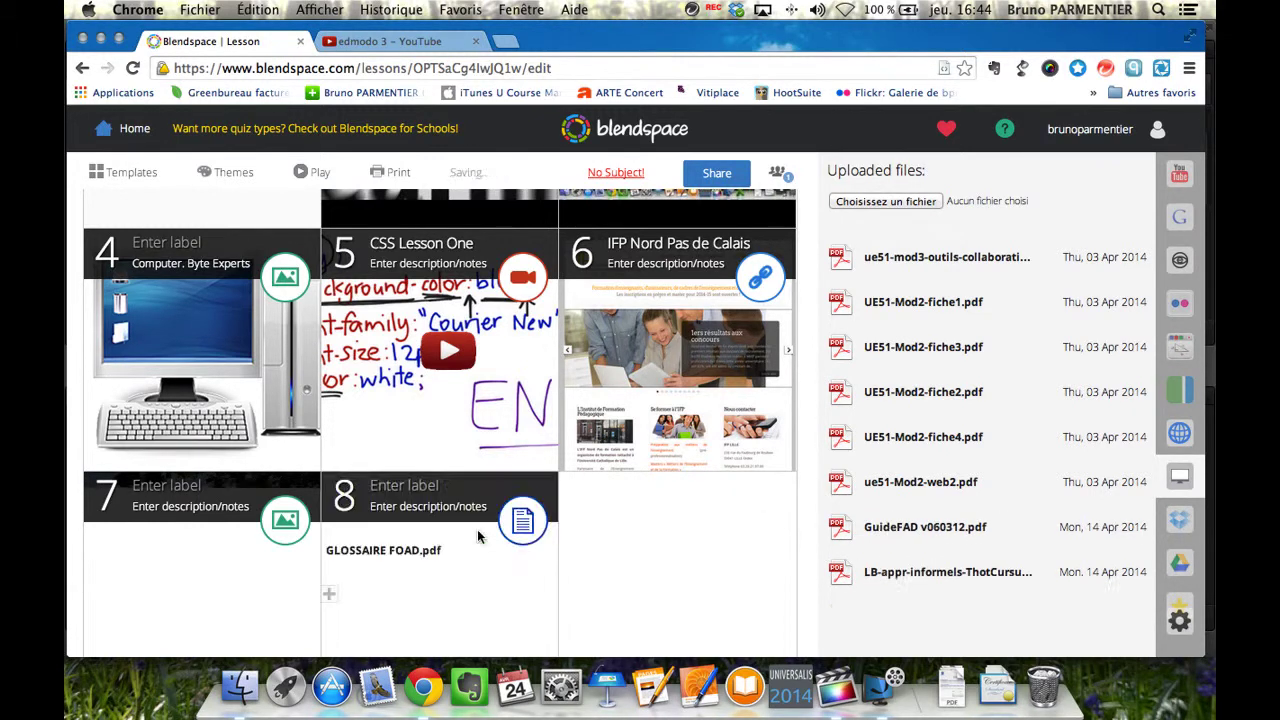
left_click(908, 204)
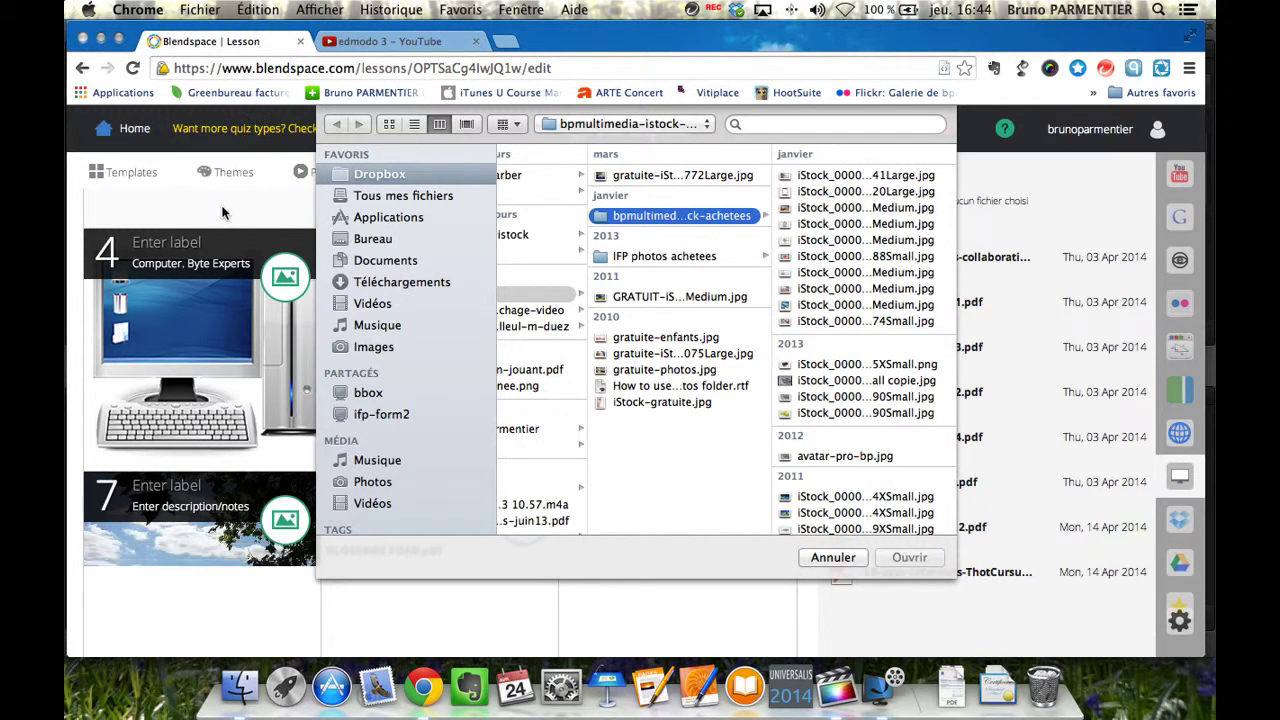
left_click(831, 557)
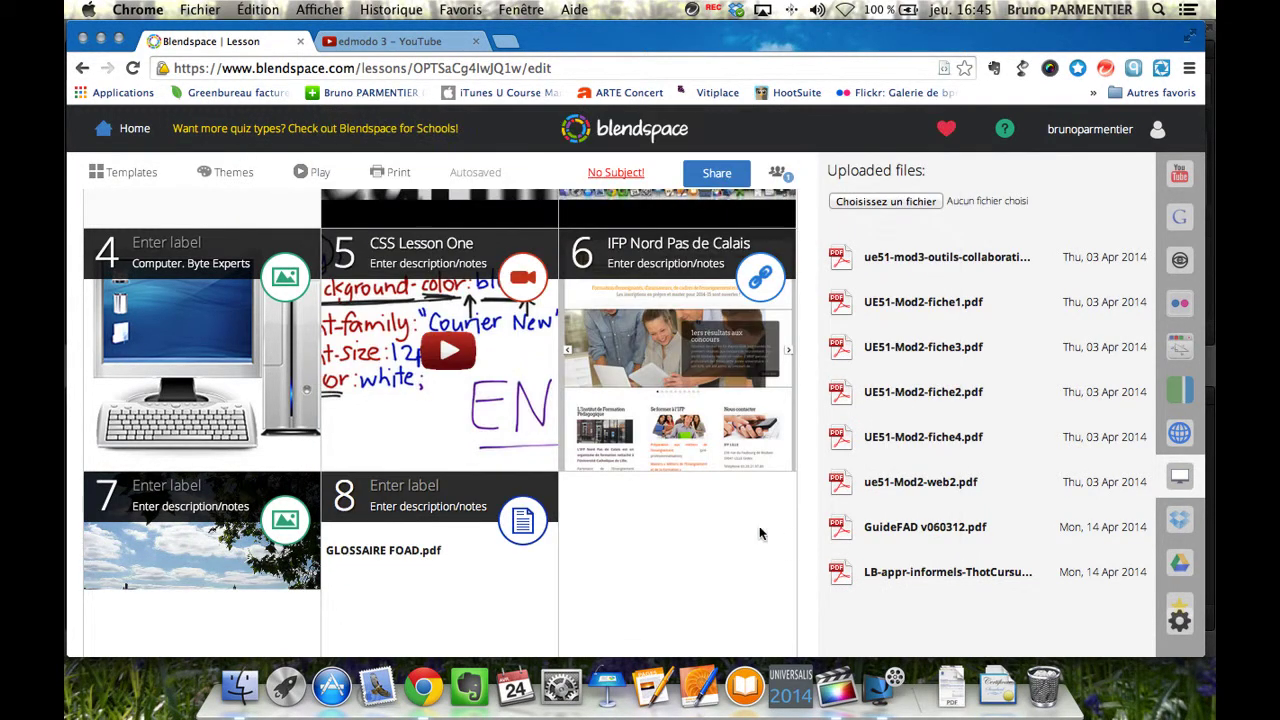
Open the Insert from Dropbox panel, which asks to connect a Dropbox account.
mouse_move(754, 515)
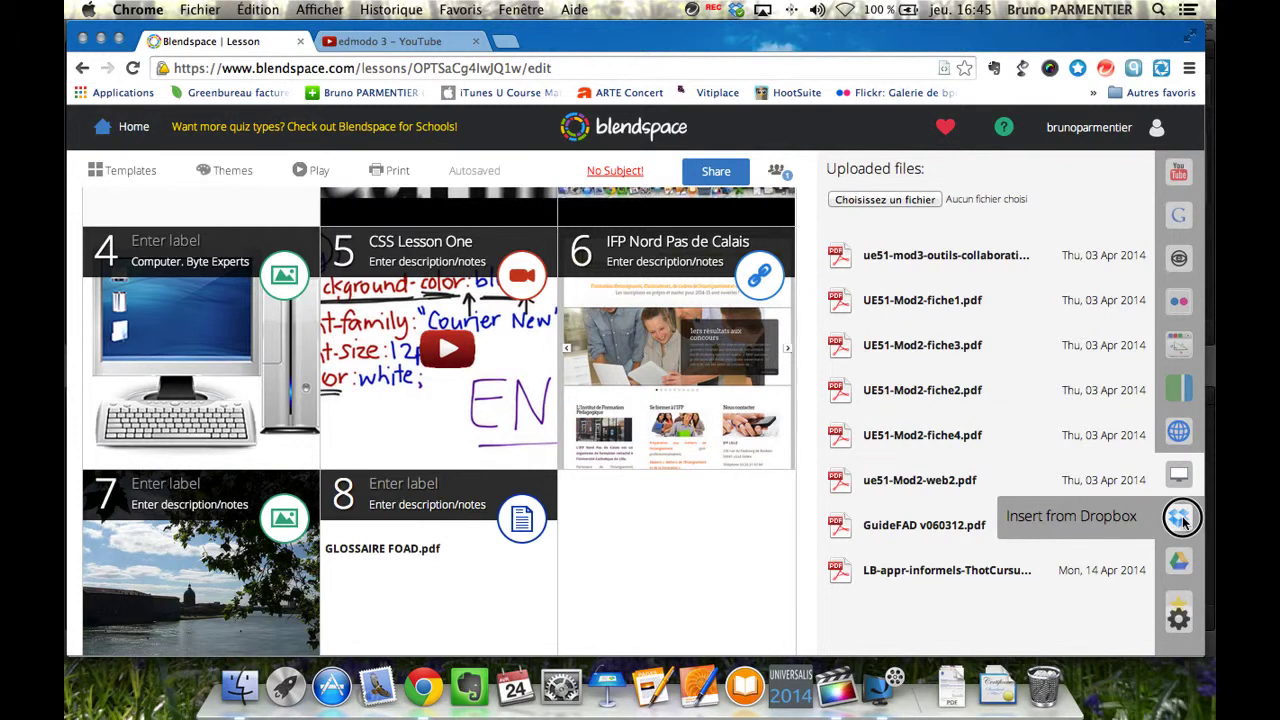
left_click(1182, 518)
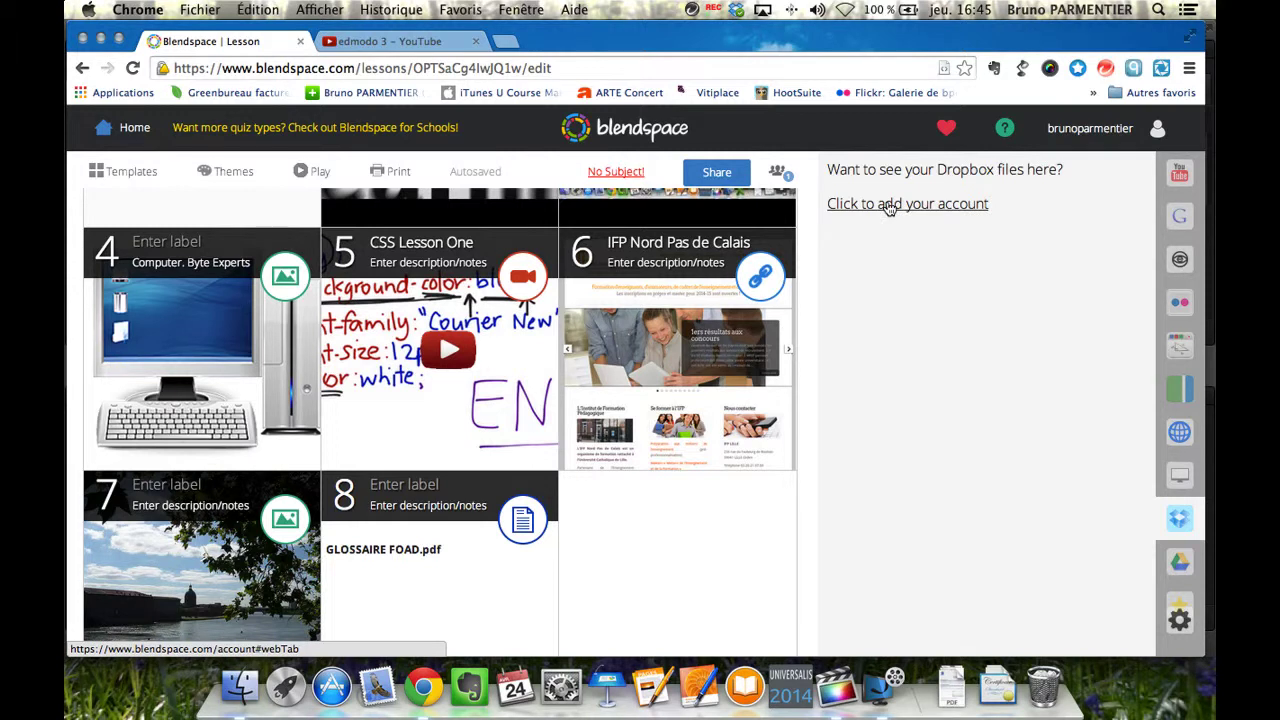
Open lesson management, view Anim. Péda BTS statistics in another tab, then show Templates.
left_click(1178, 638)
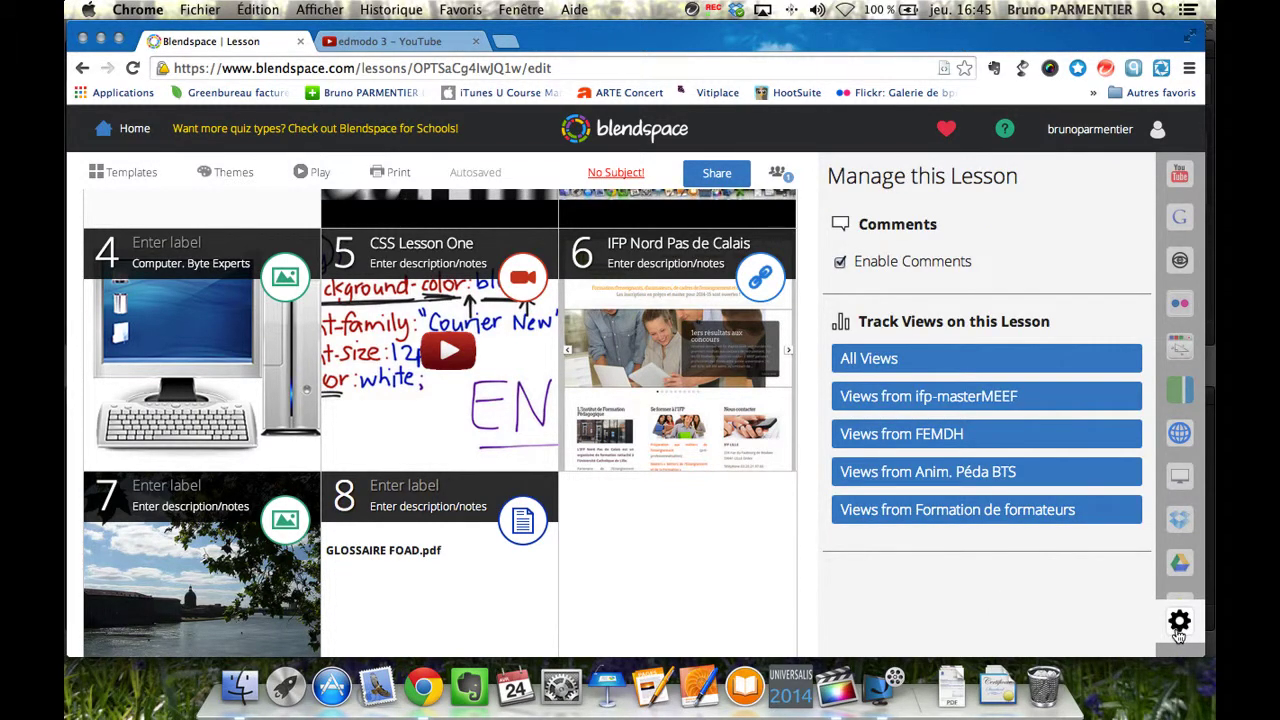
mouse_move(730, 236)
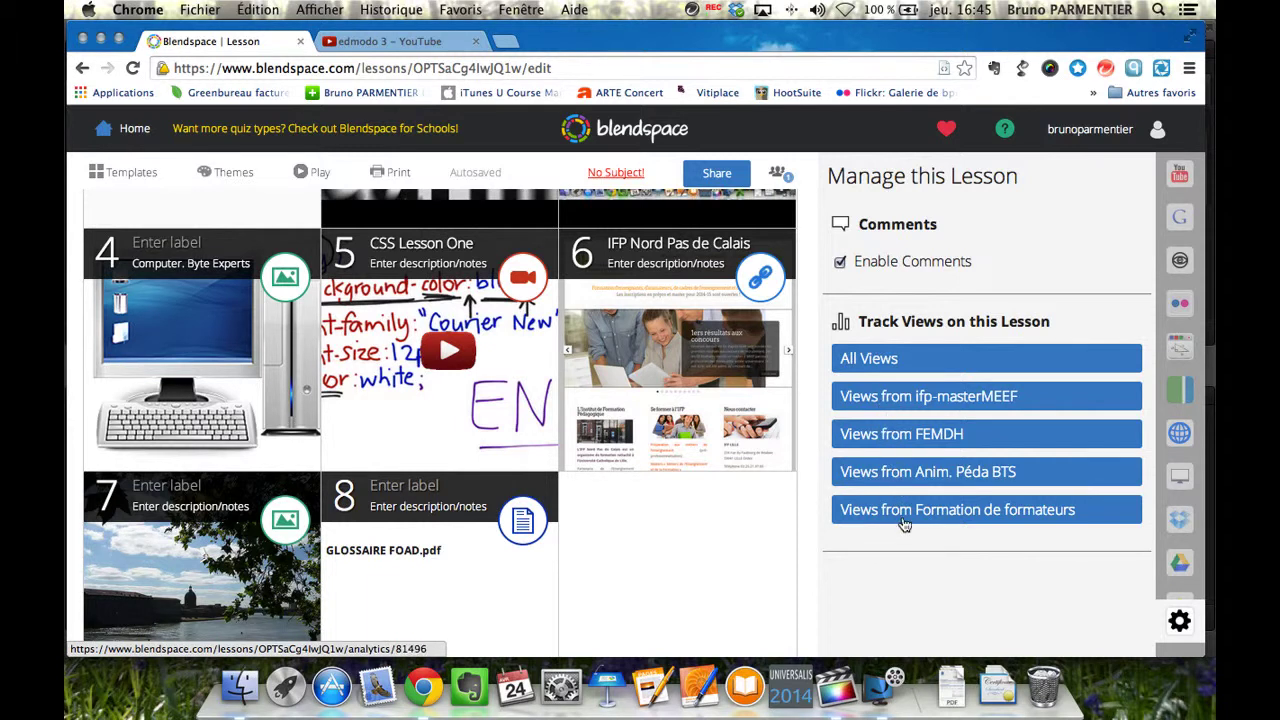
left_click(904, 473)
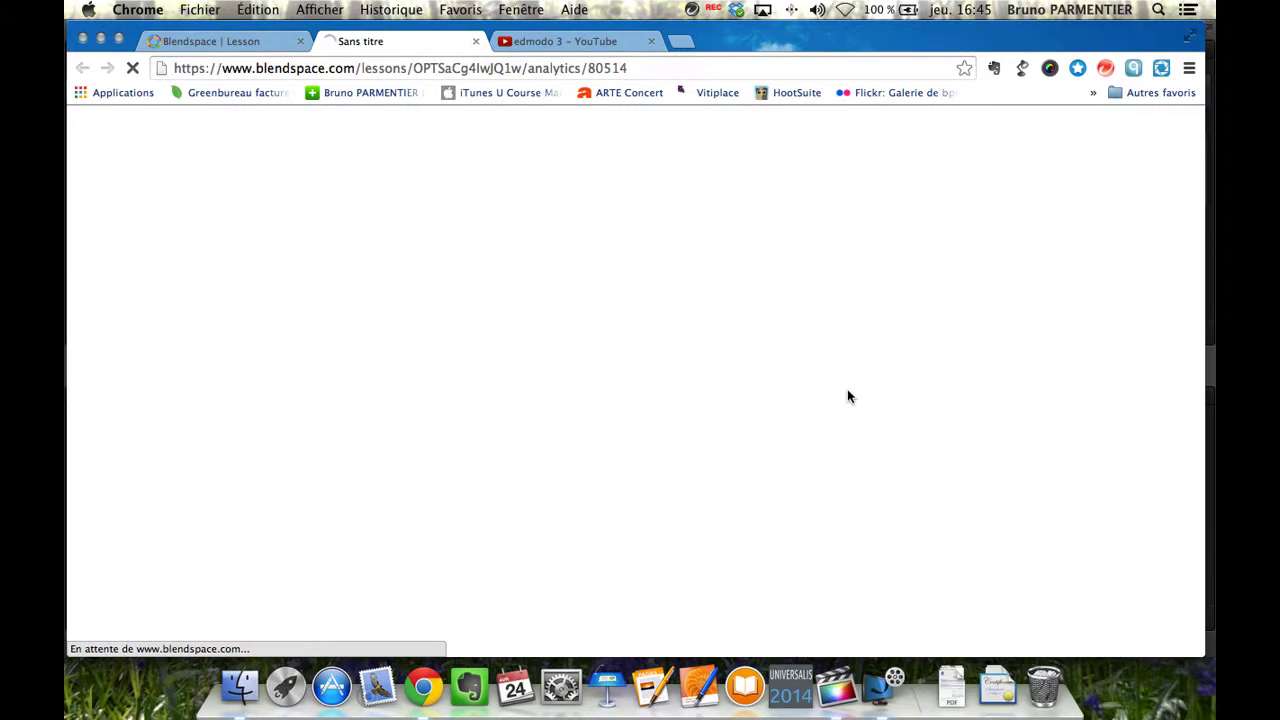
key("super+1")
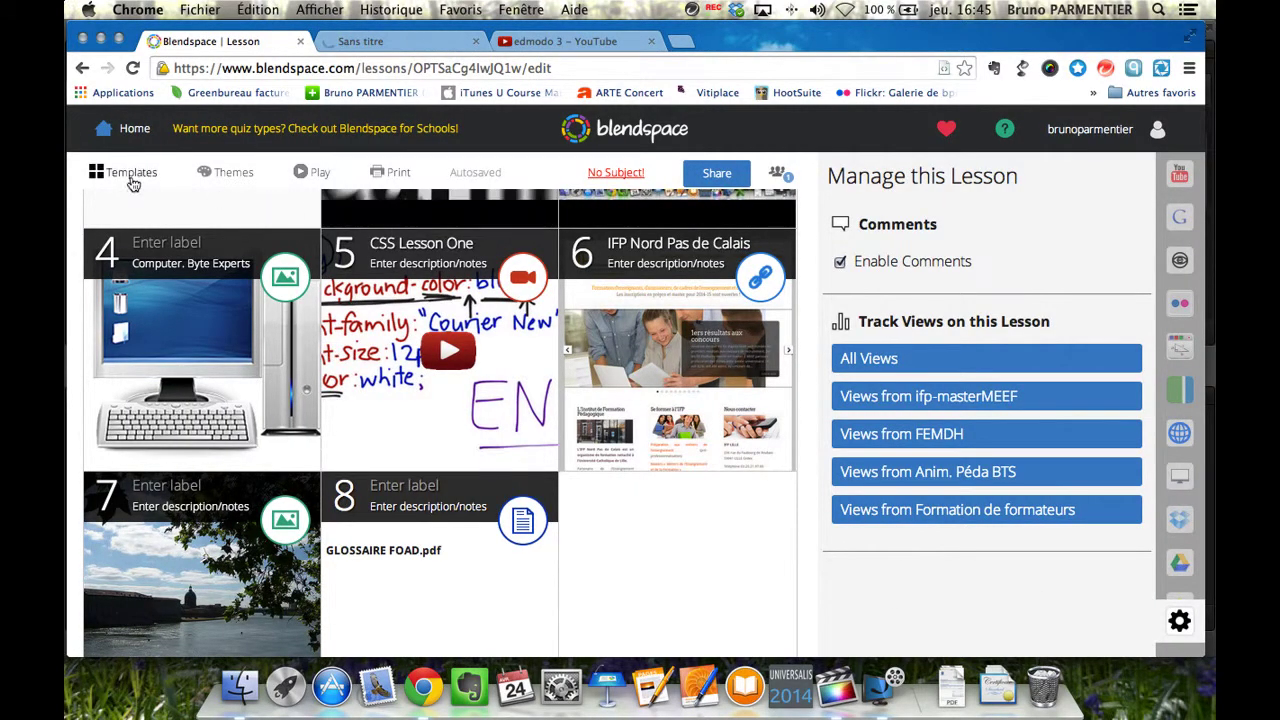
left_click(130, 178)
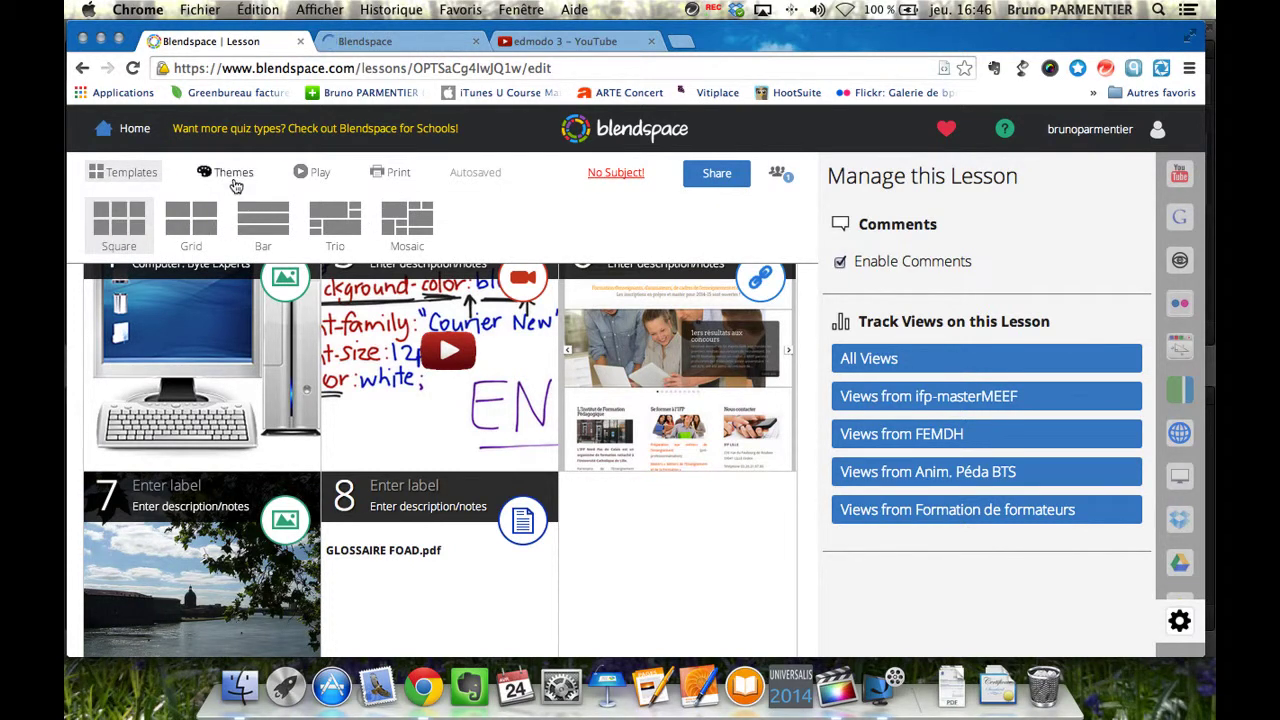
Apply the Colors theme from Themes so the tiles get coloured headers.
left_click(235, 176)
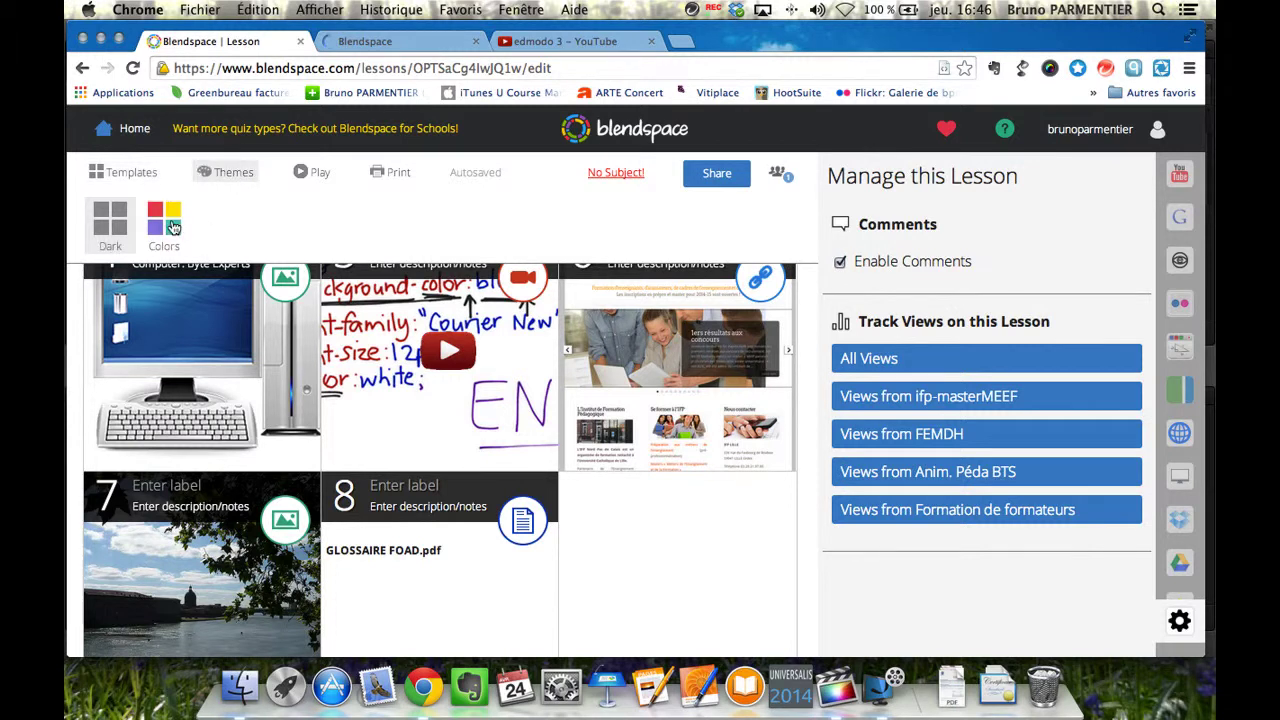
left_click(172, 228)
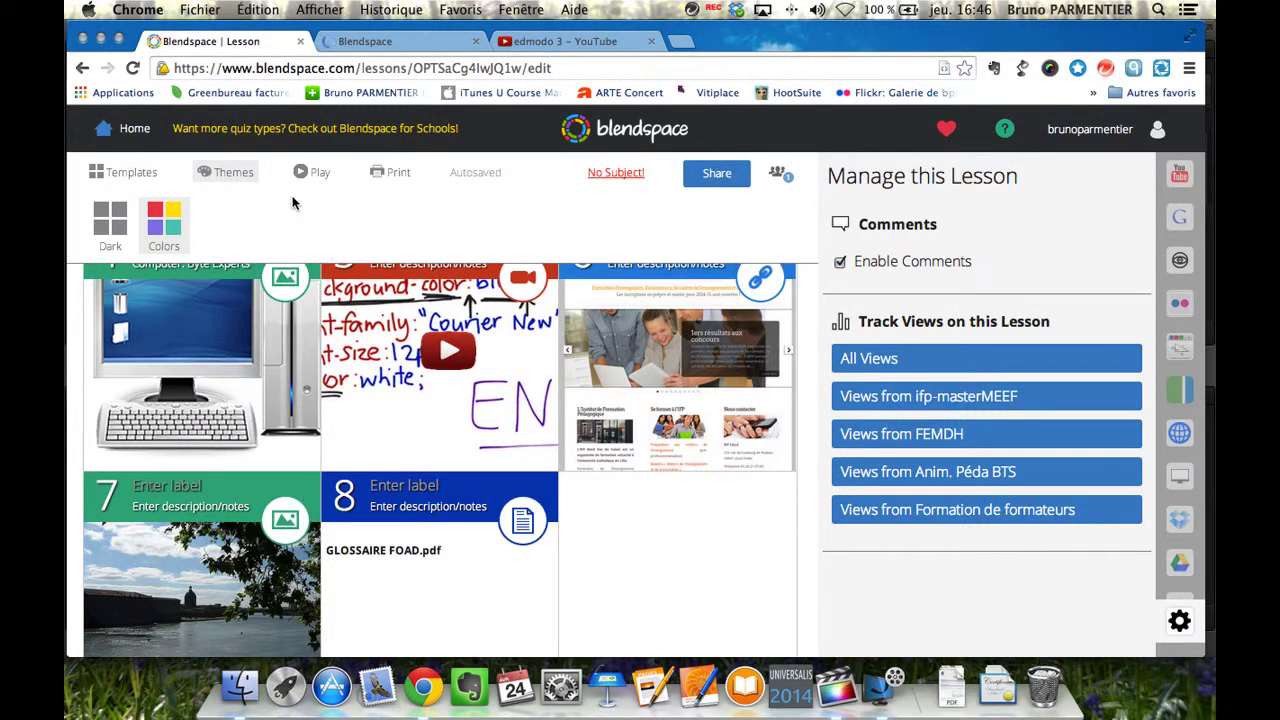
mouse_move(735, 590)
scroll(733, 568, "up", 5)
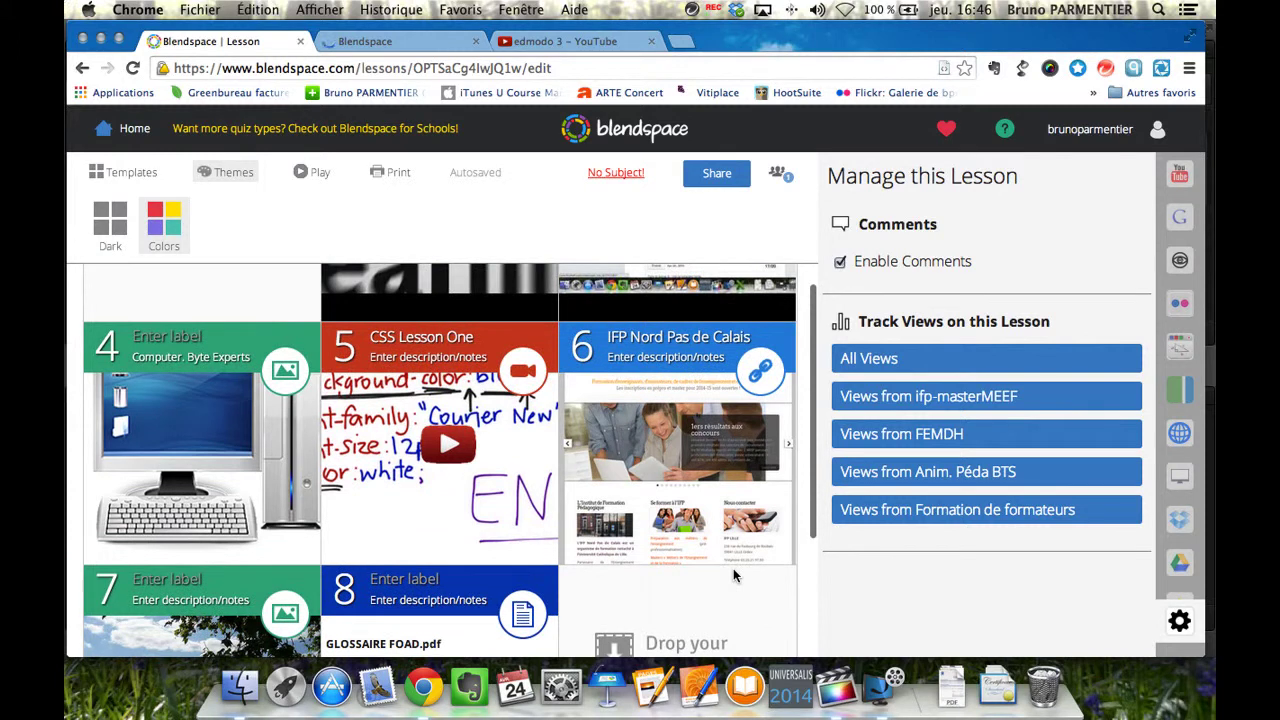
scroll(733, 575, "down", 5)
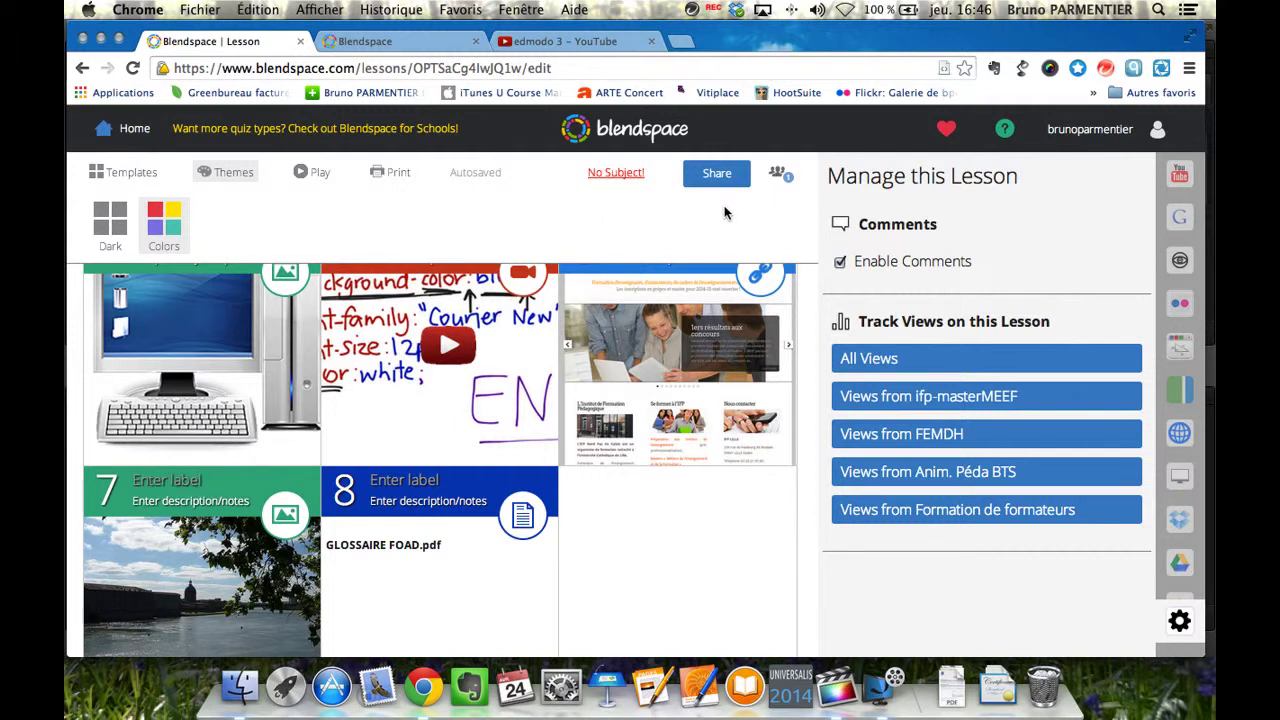
In Share, select the lesson link, select the embed code, and display the QR code.
left_click(720, 177)
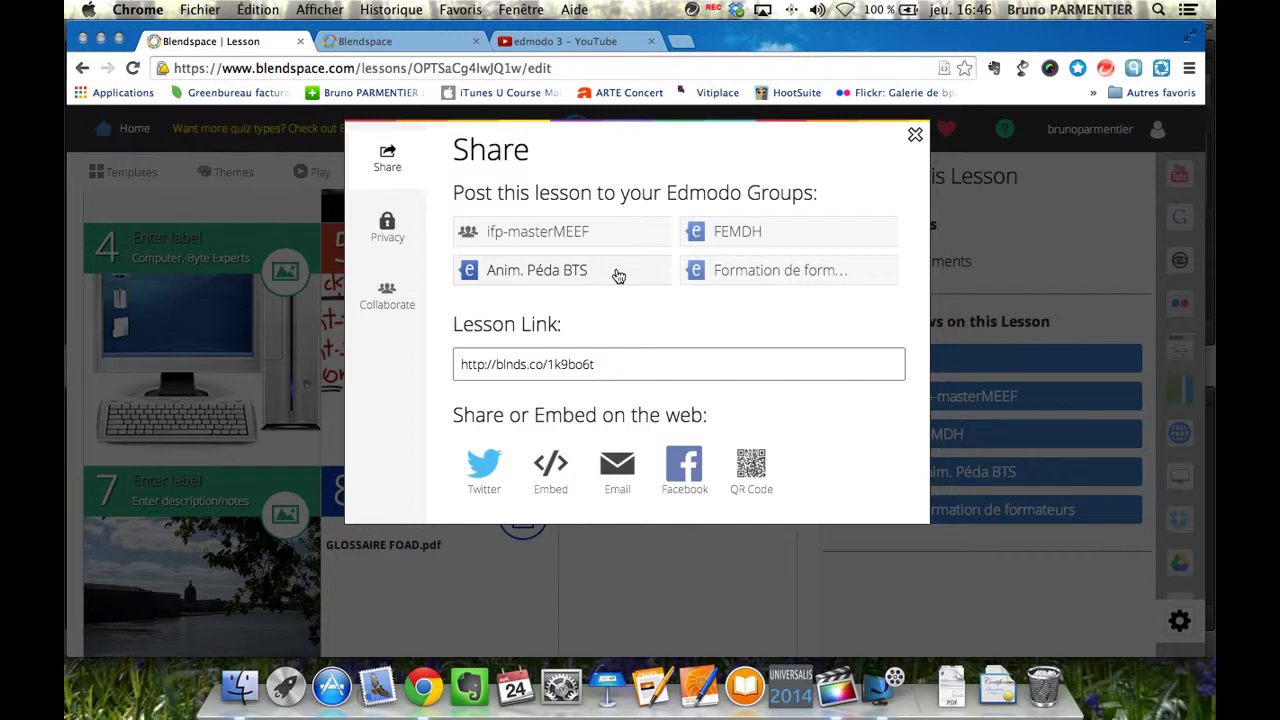
left_click(597, 372)
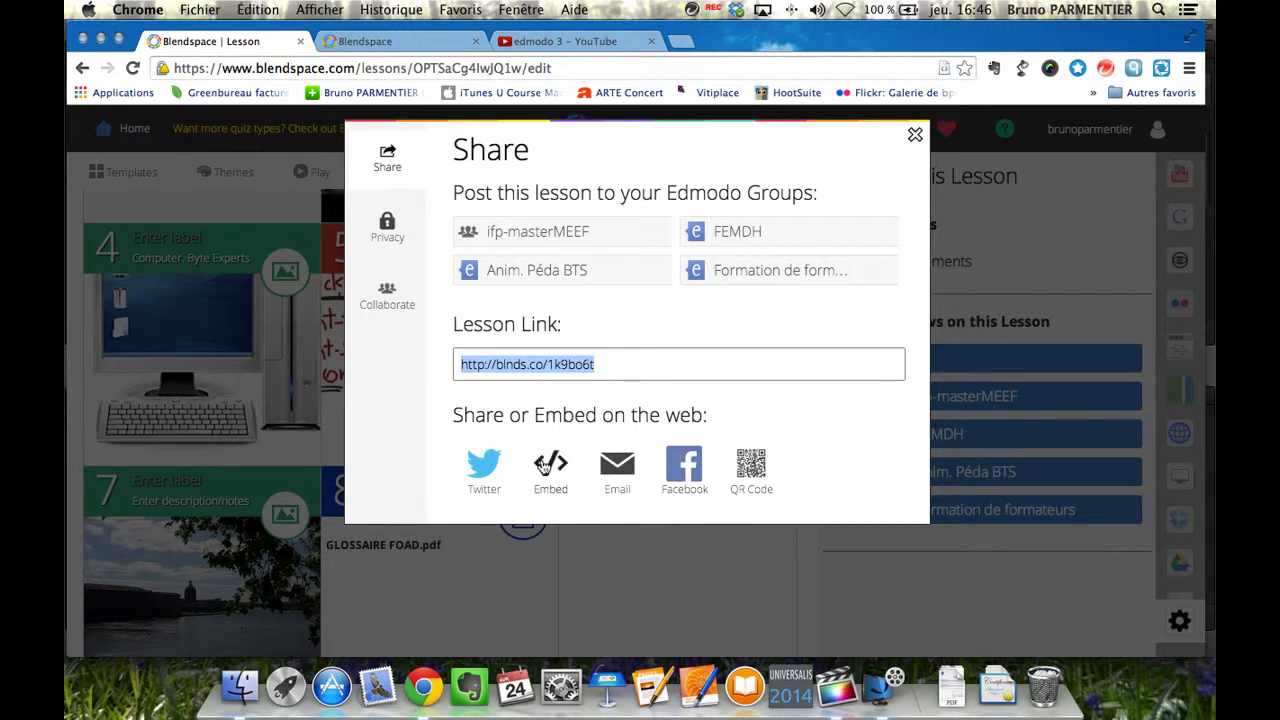
left_click(546, 466)
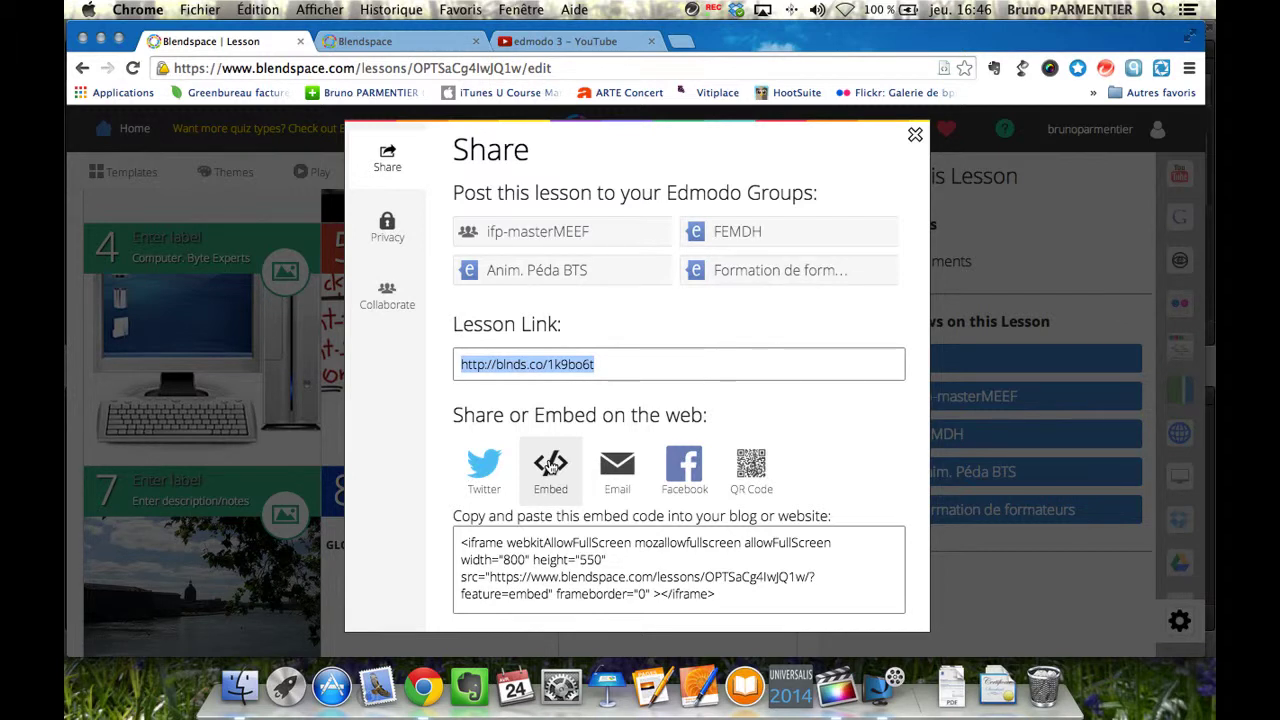
left_click_drag(755, 595, 457, 537)
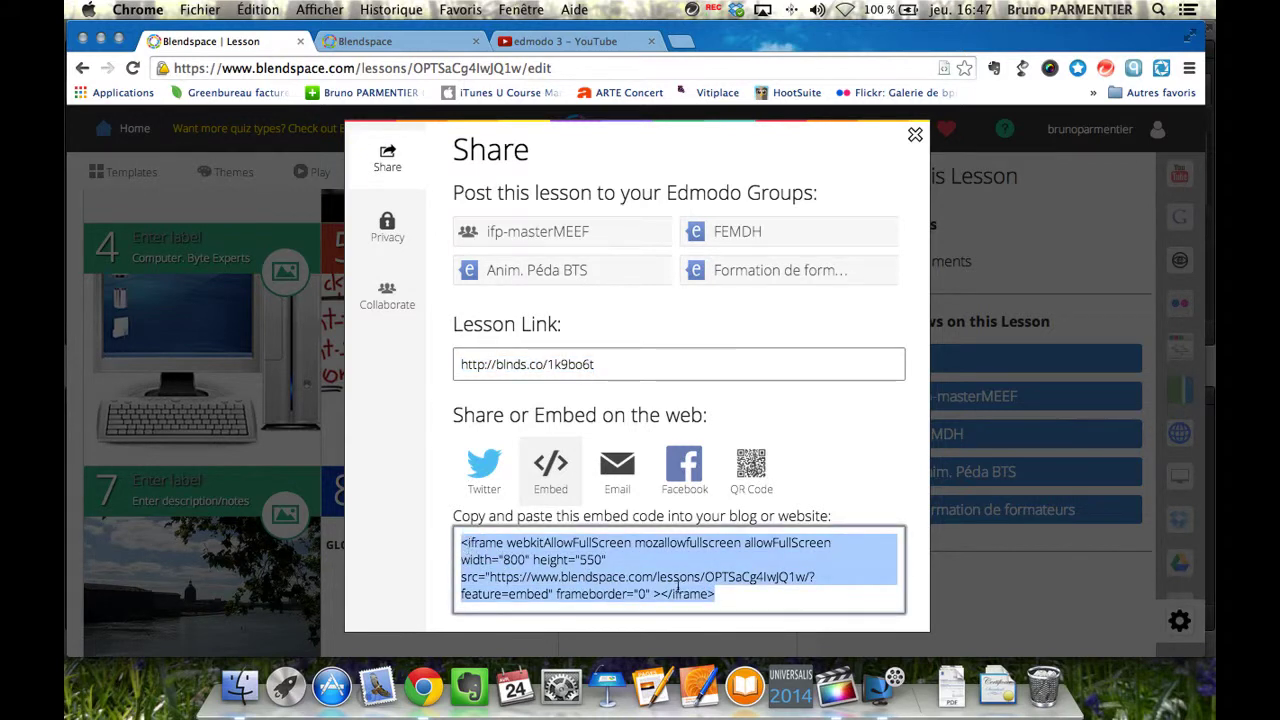
left_click(752, 471)
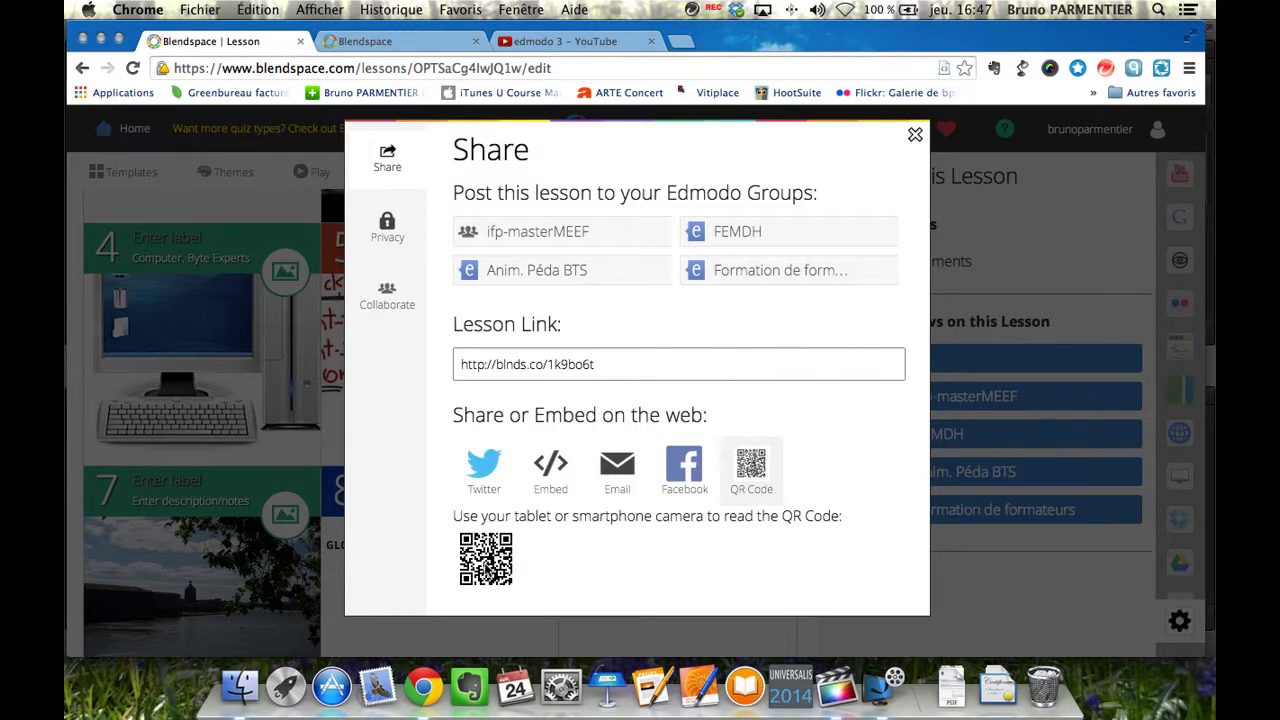
Set privacy to 'Only people with the link and my students' and copying to 'None'.
left_click(388, 227)
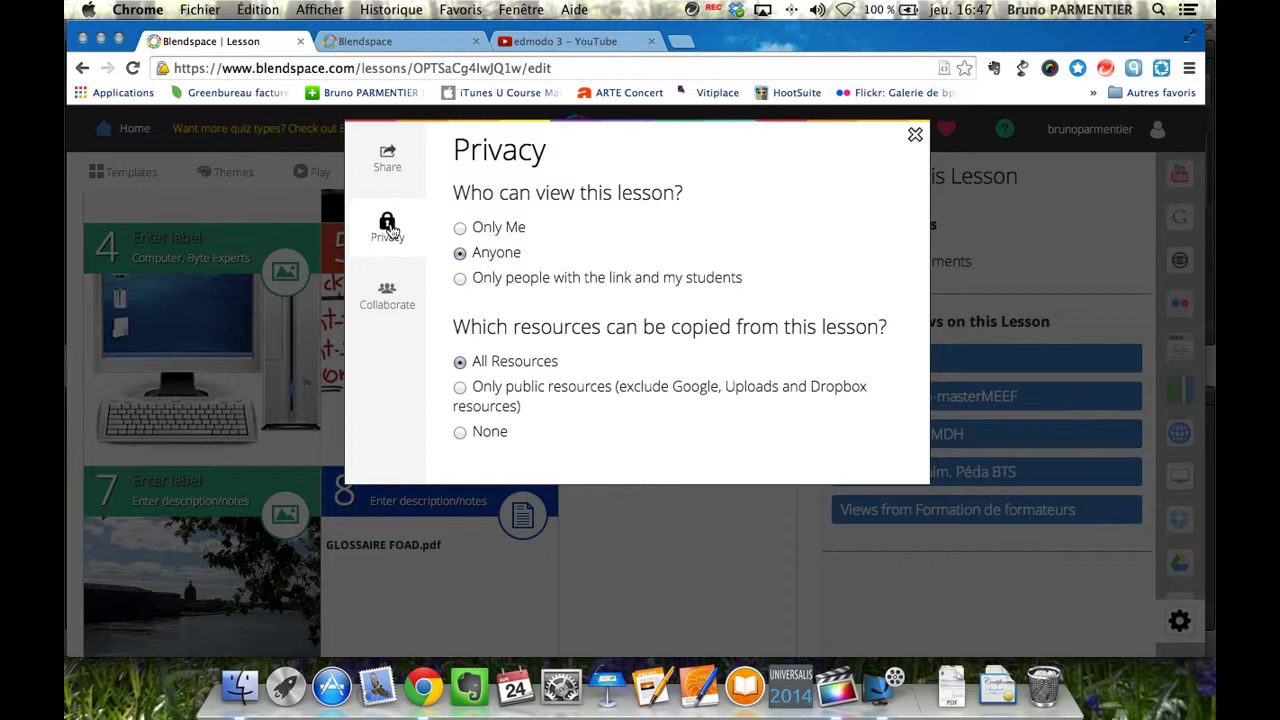
left_click(461, 229)
left_click(459, 432)
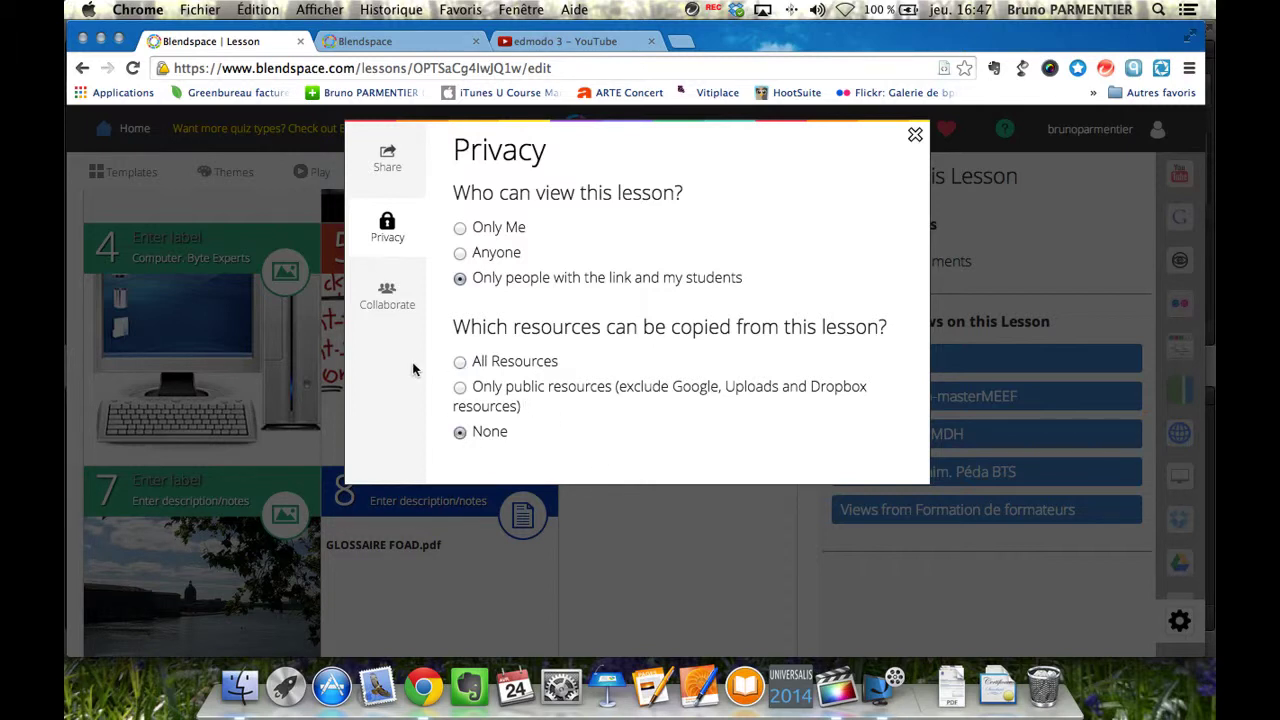
left_click(389, 296)
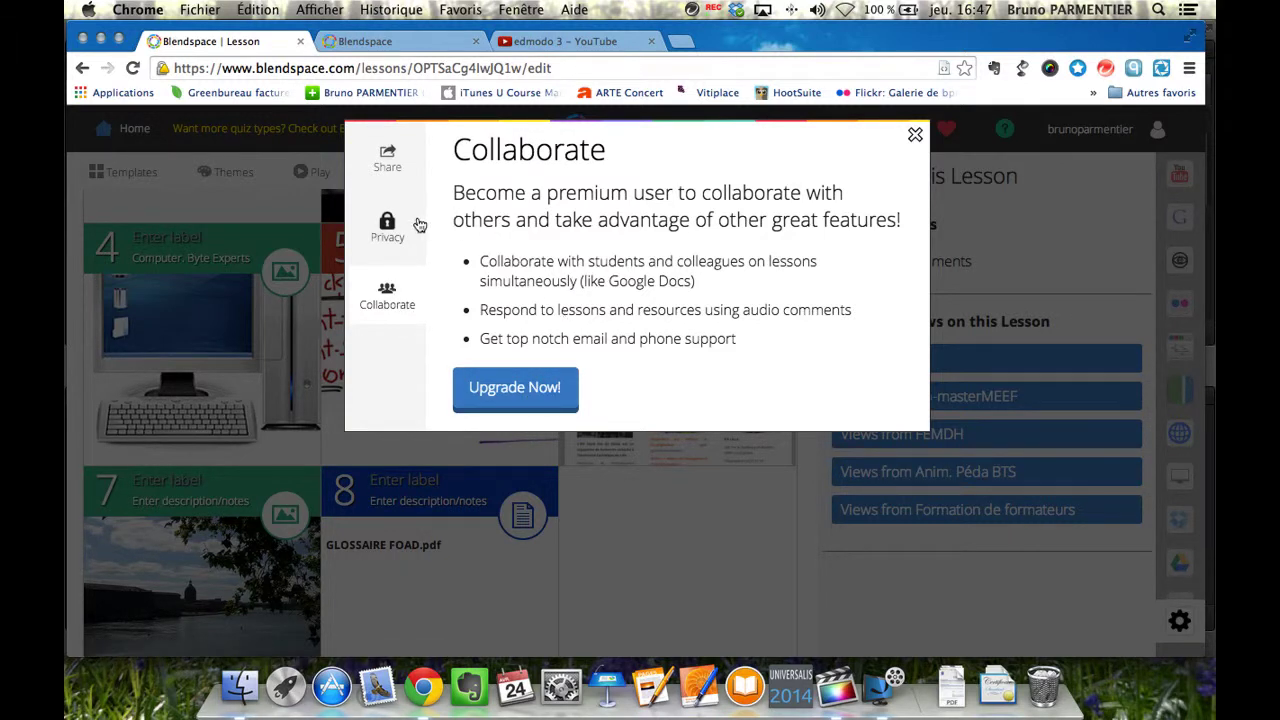
Close the Share dialog, dismiss the collaborators popup, and go Home to My Lessons.
left_click(916, 137)
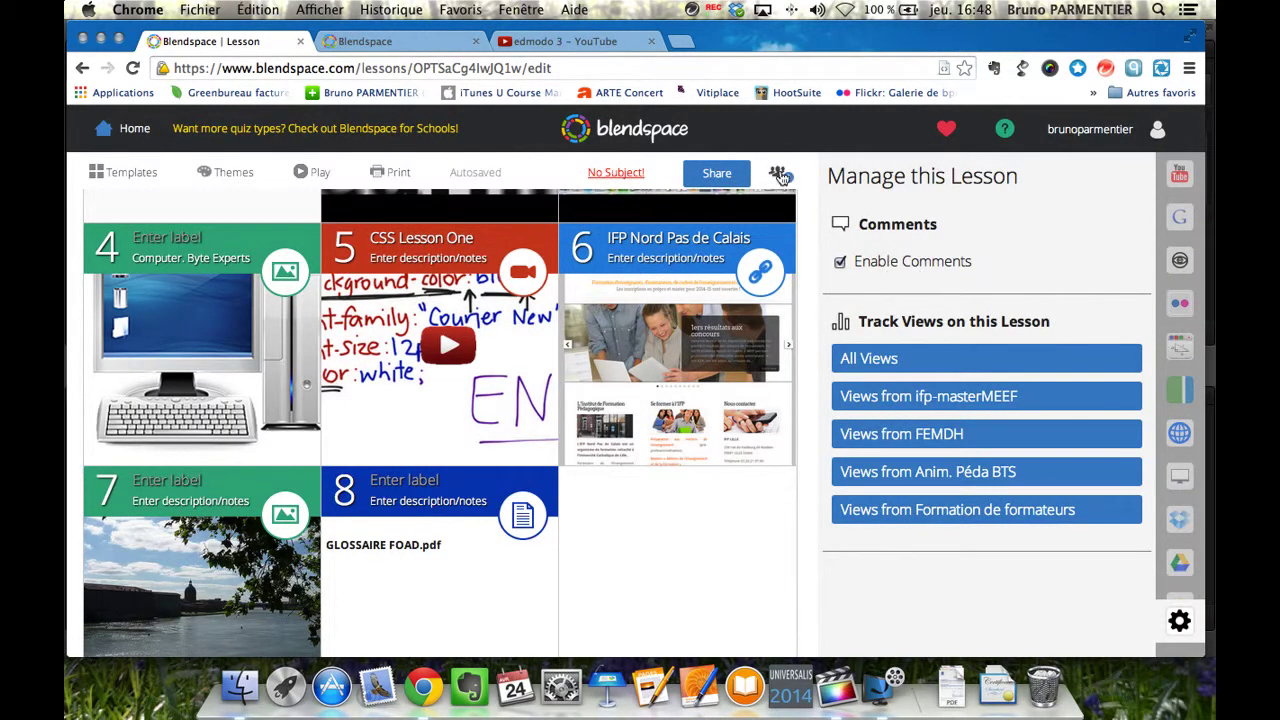
left_click(781, 176)
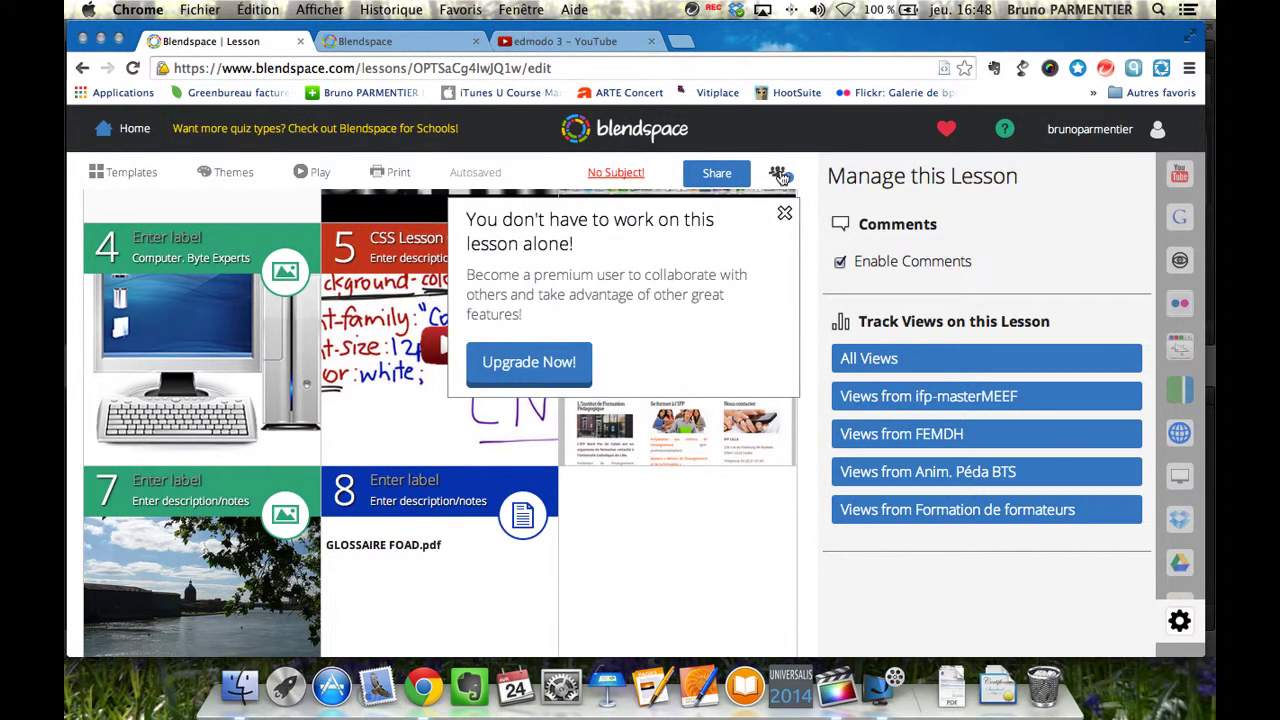
left_click(781, 176)
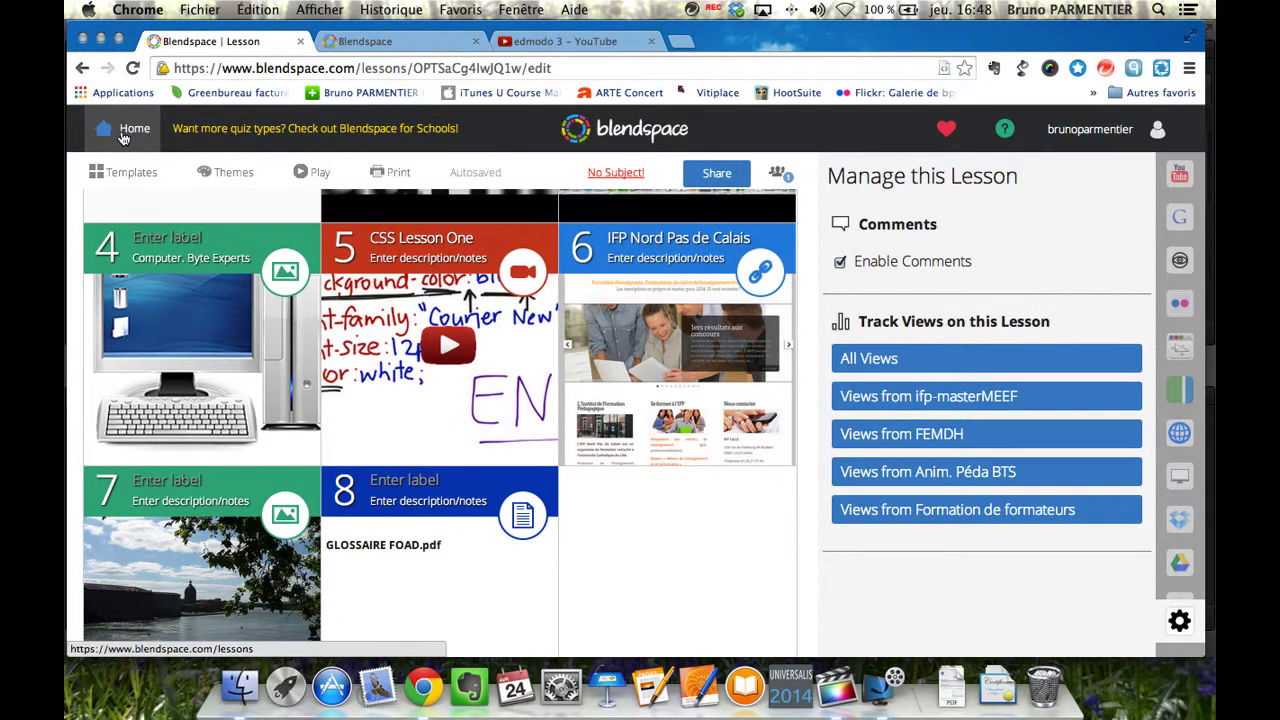
left_click(123, 137)
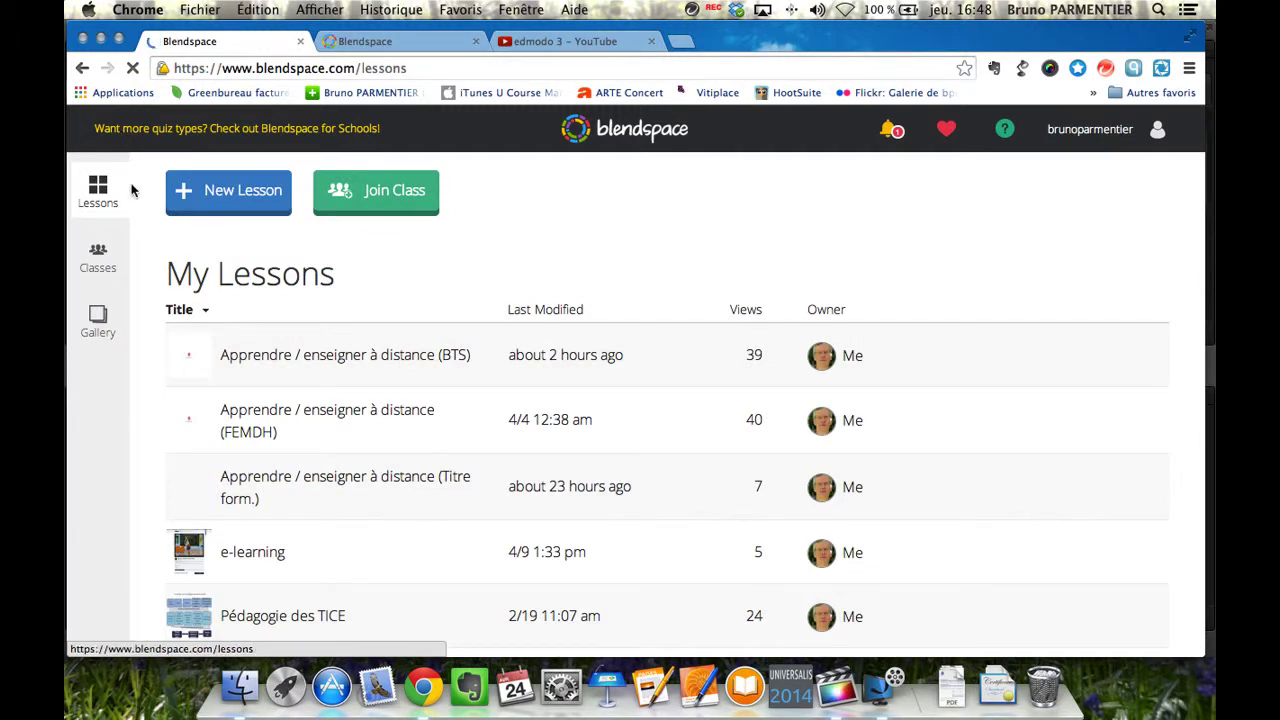
In My Classes, create a class named 'test' with grade level Other.
left_click(95, 262)
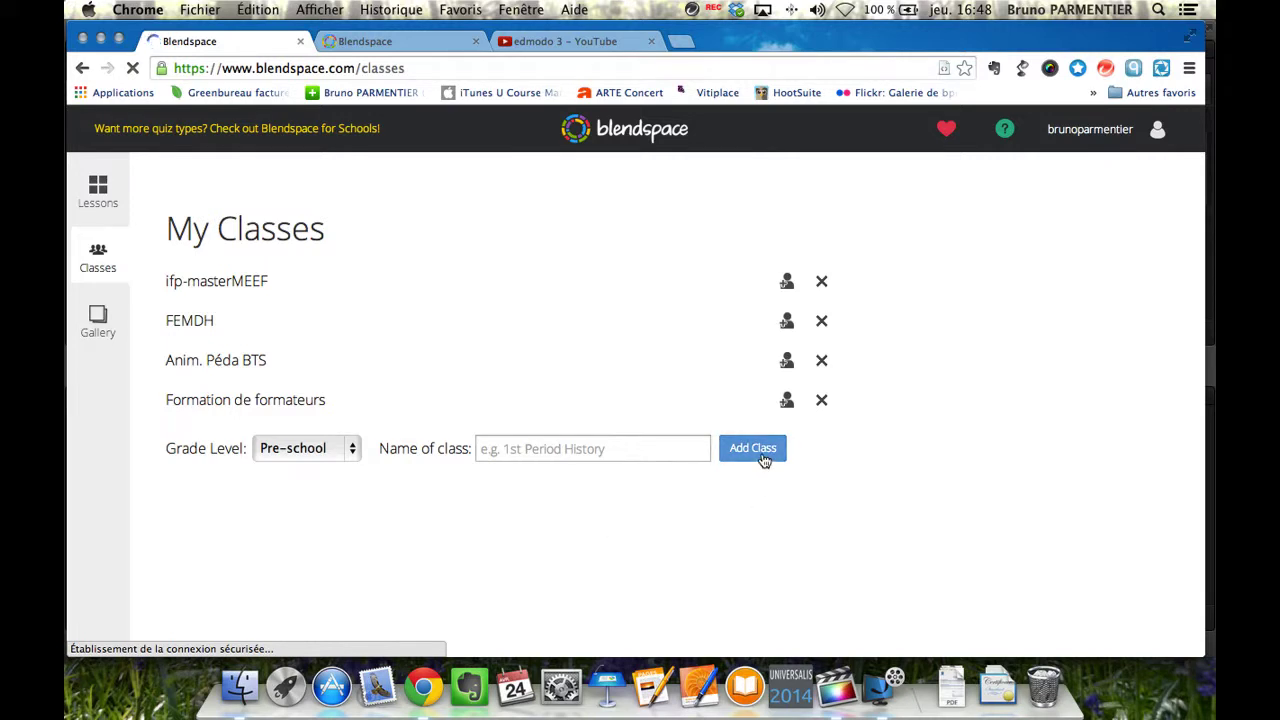
left_click(352, 452)
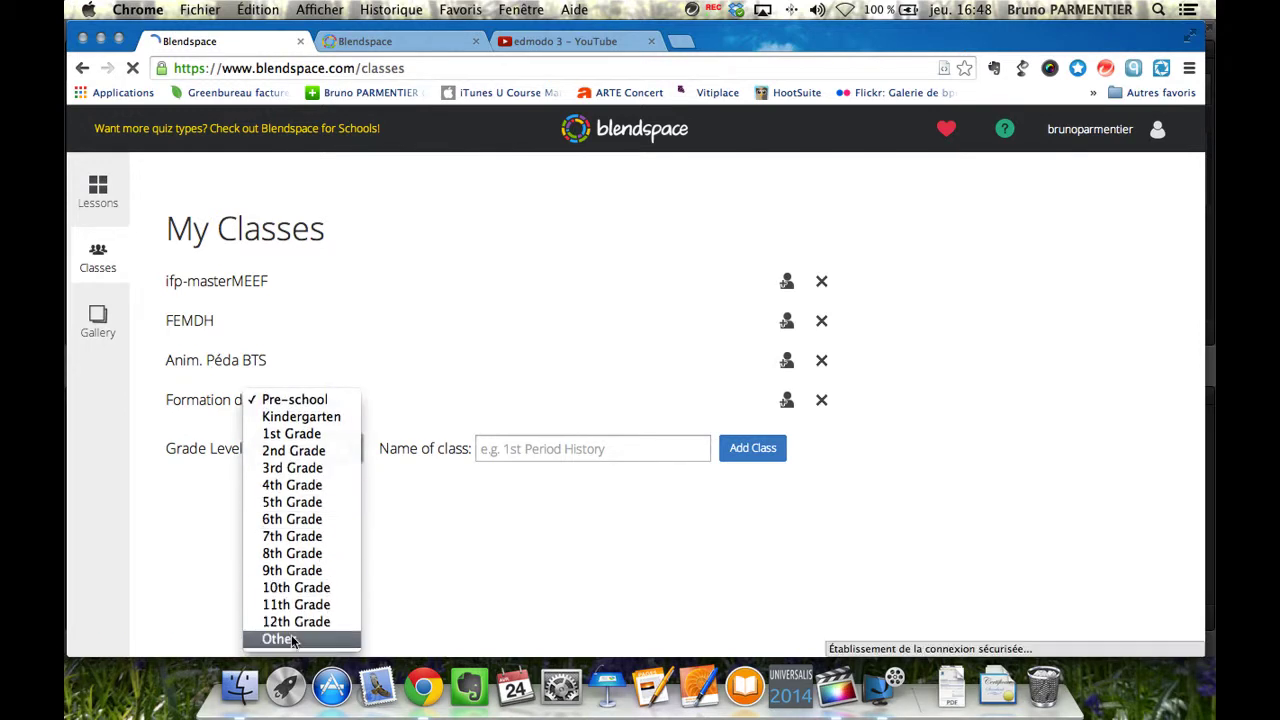
left_click(287, 640)
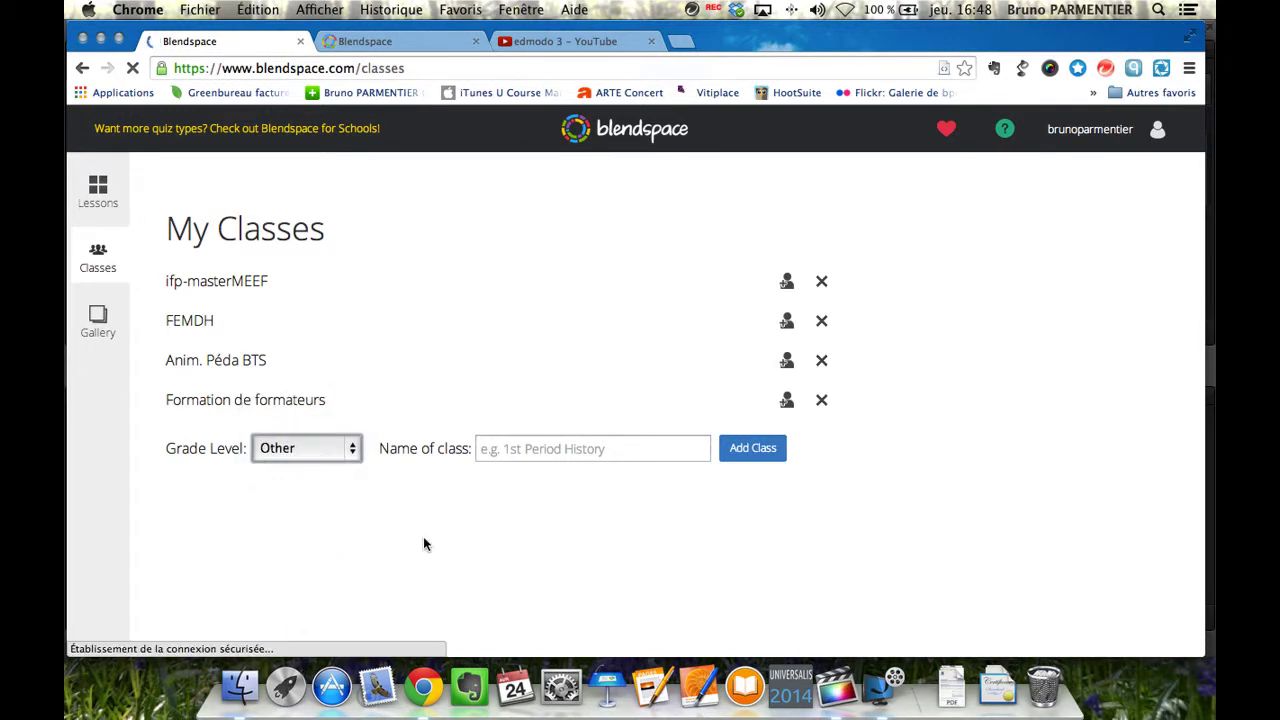
left_click(528, 456)
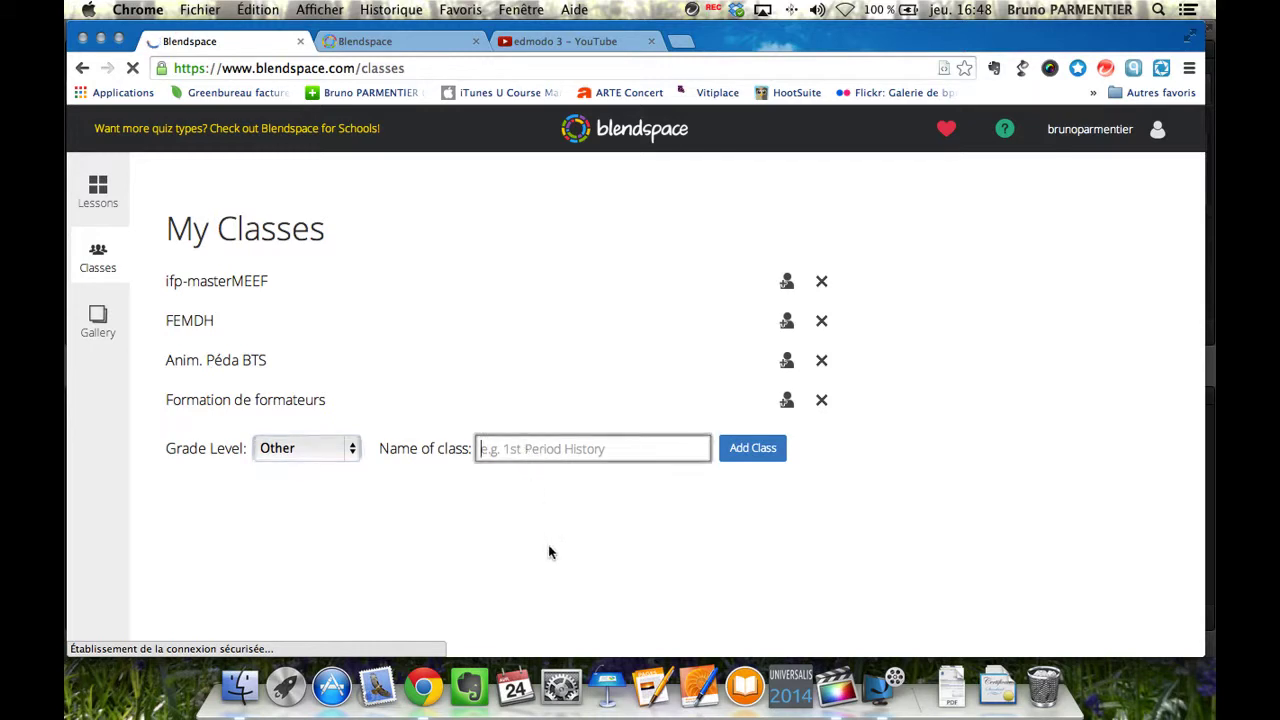
type("test")
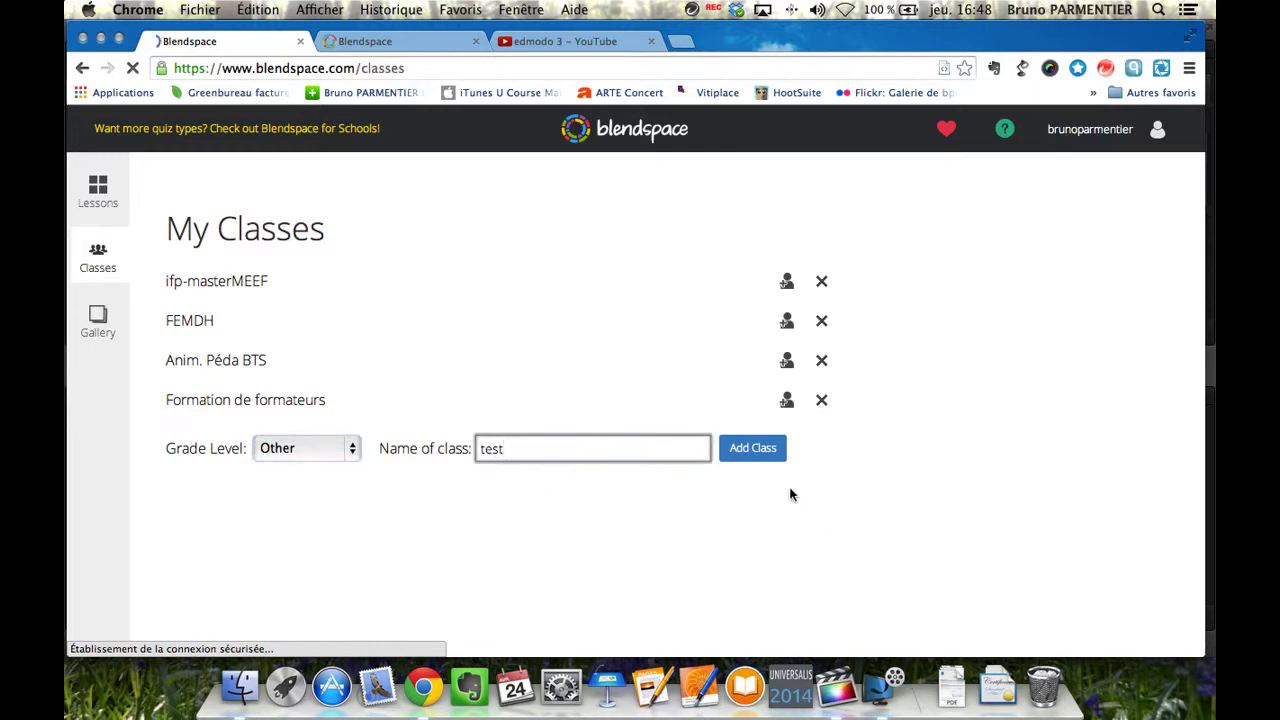
left_click(753, 452)
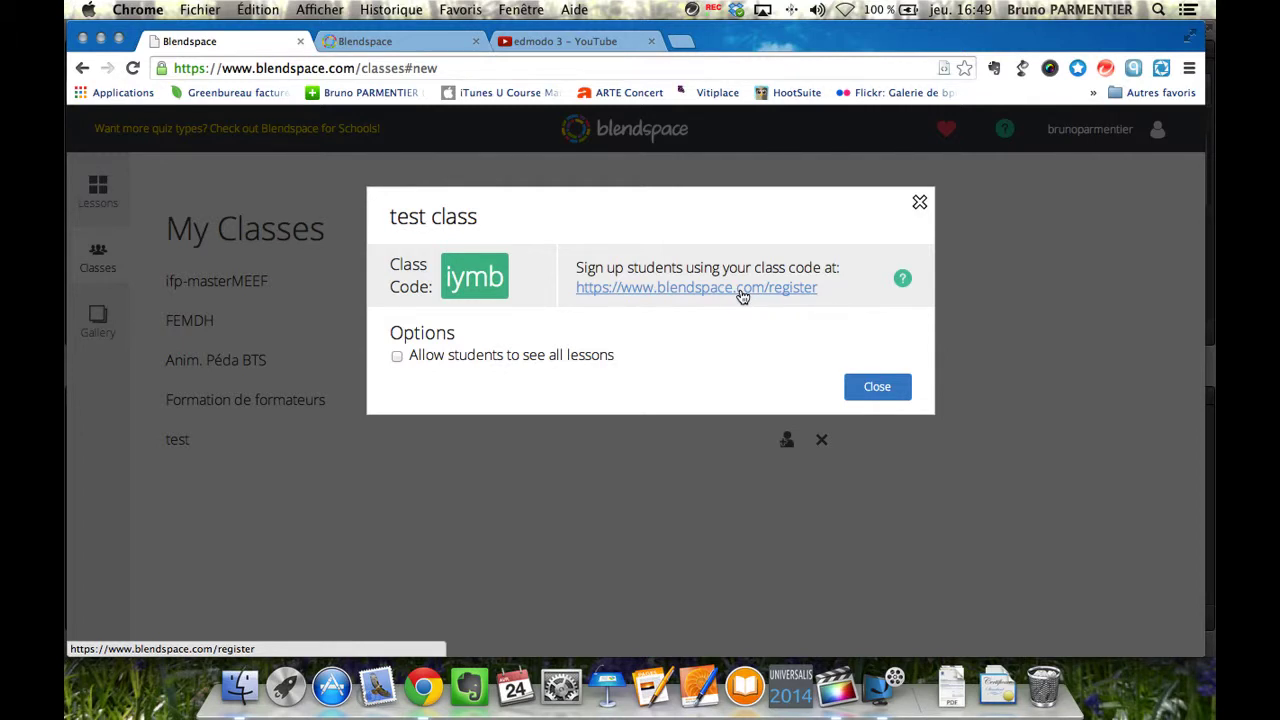
Select the test class code, toggle 'Allow students to see all lessons', and close the details.
left_click_drag(447, 280, 506, 281)
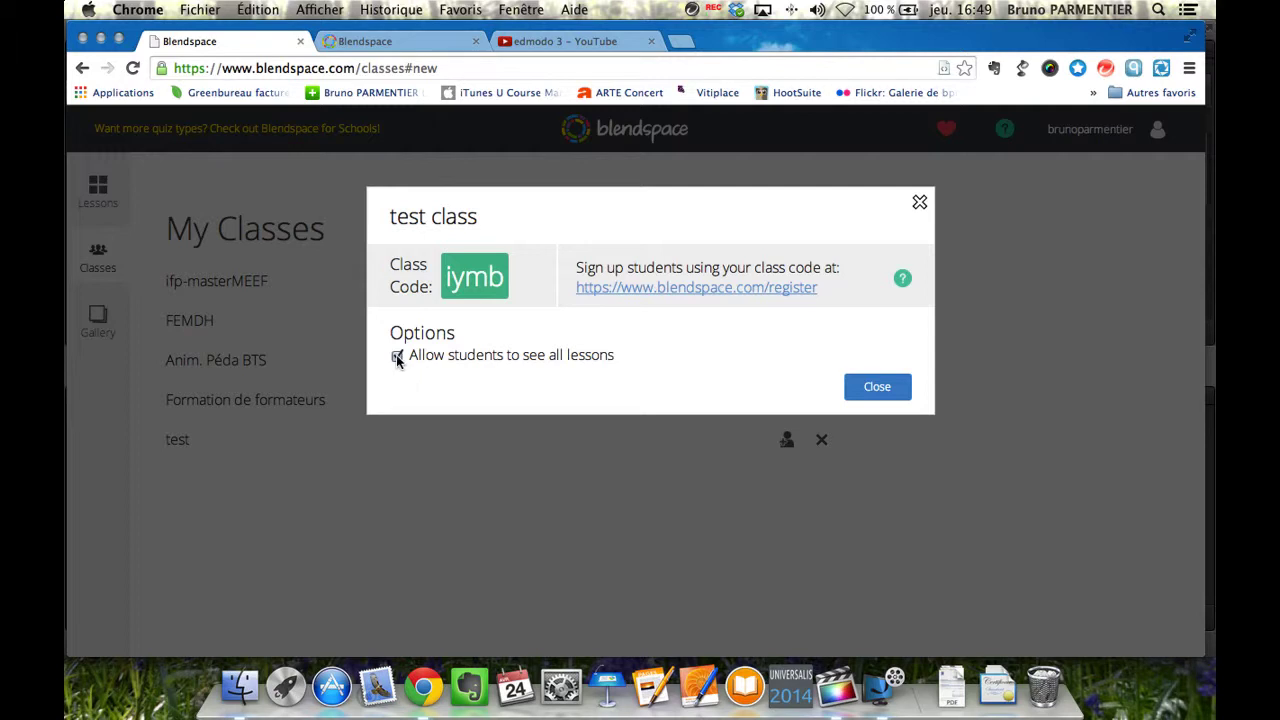
left_click(397, 358)
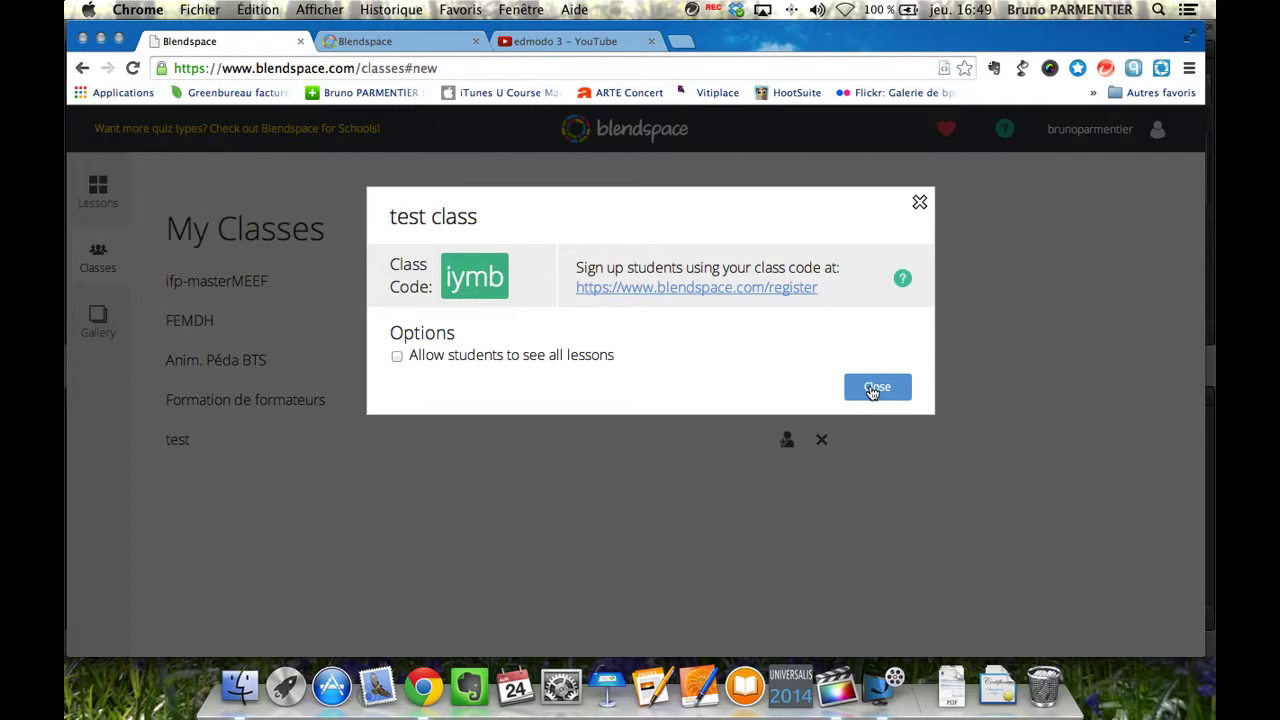
left_click(872, 392)
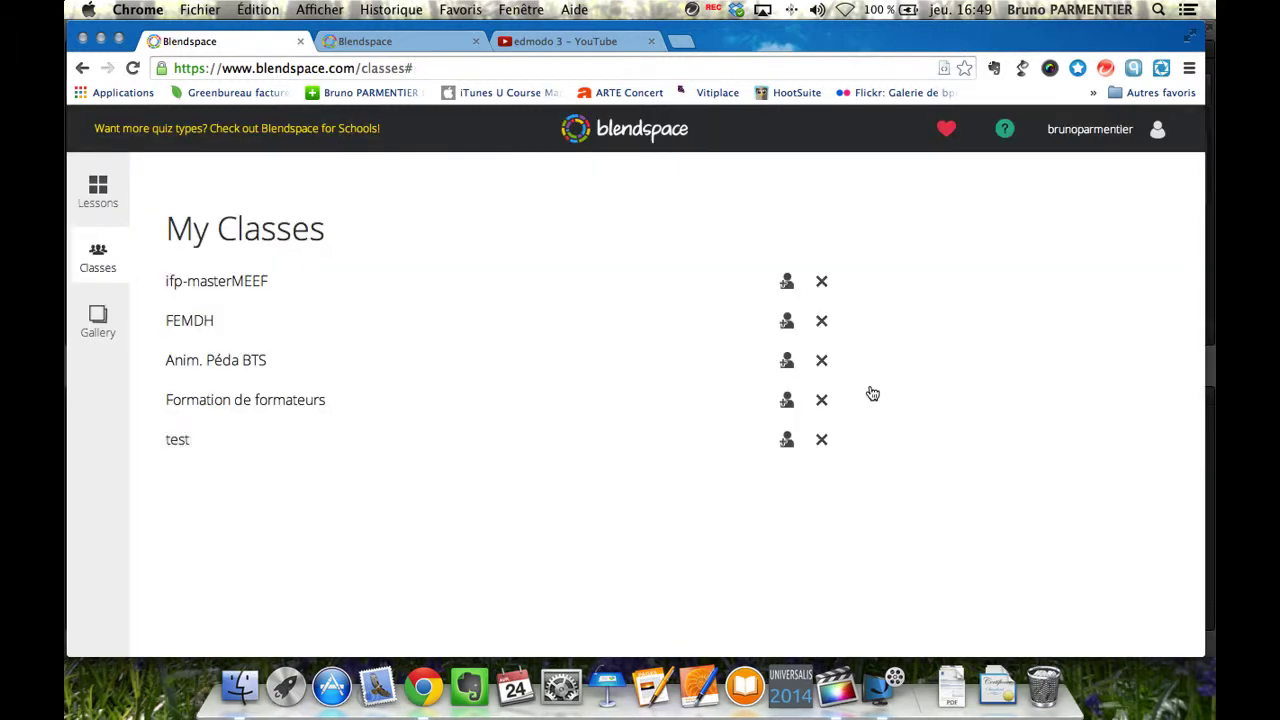
Open the Gallery and scroll through its Math, Science, Technology and other category rows.
left_click(97, 330)
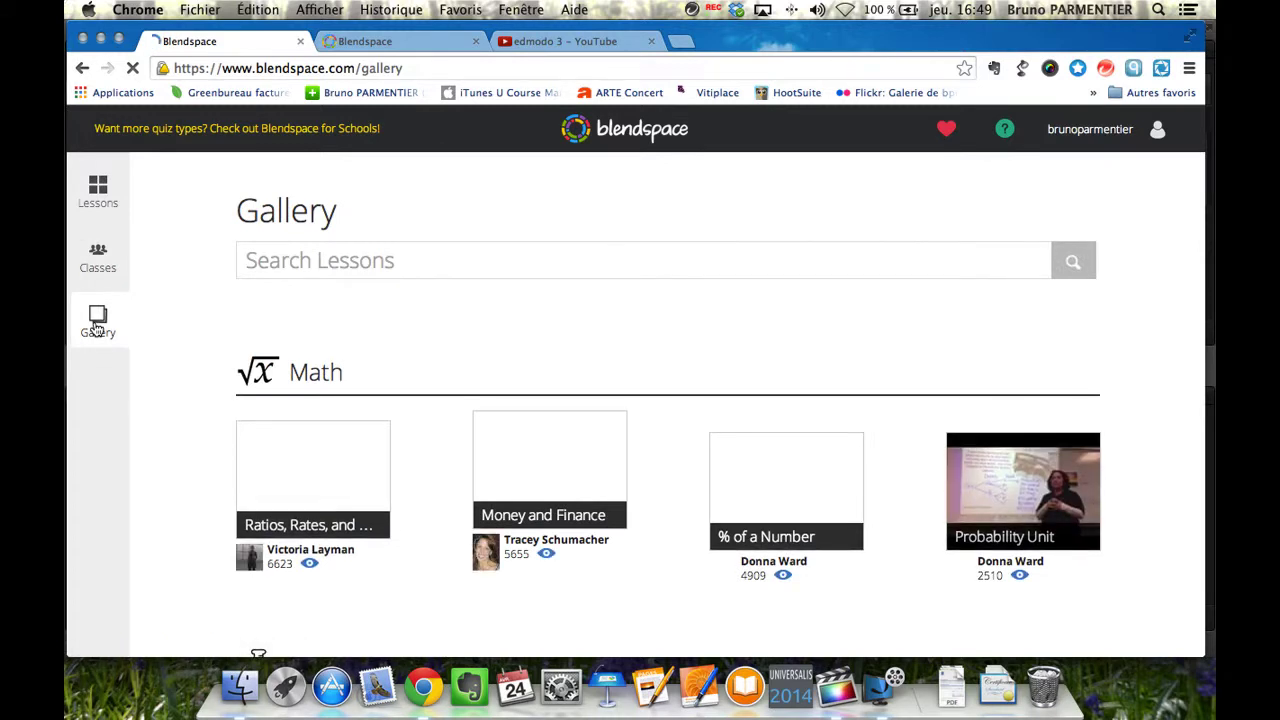
scroll(206, 437, "down", 3)
scroll(206, 437, "down", 10)
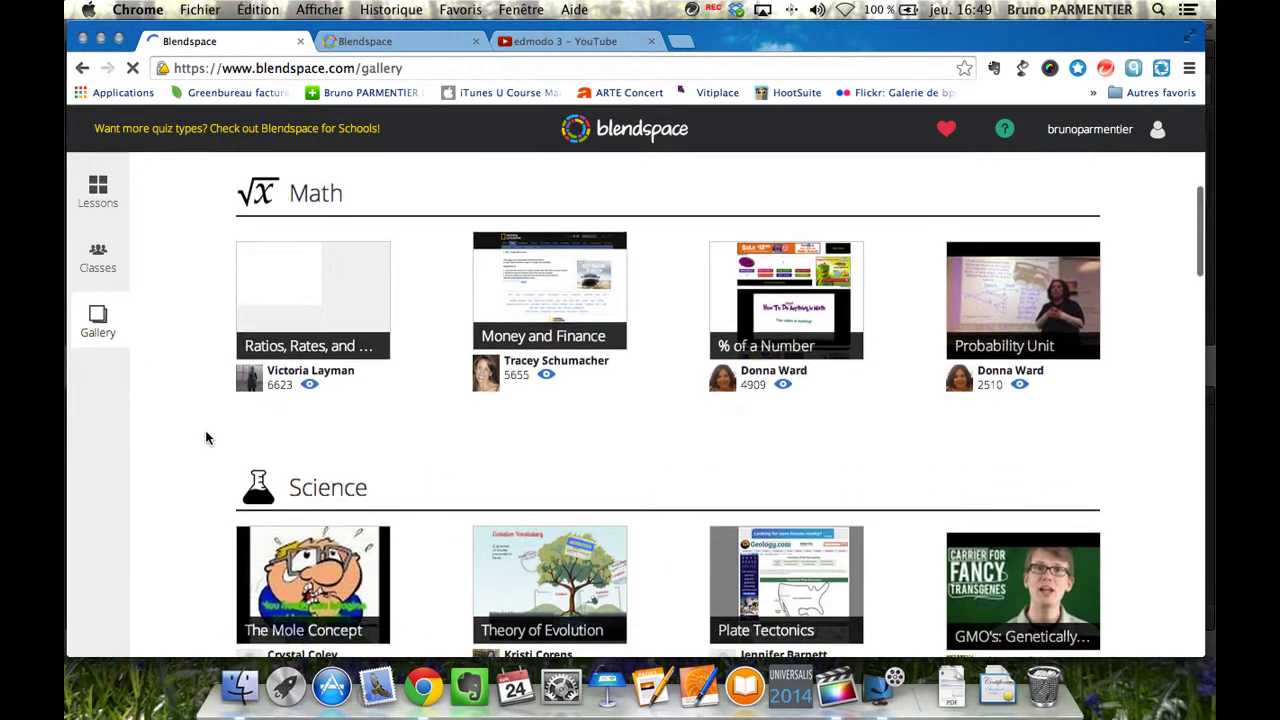
scroll(205, 437, "down", 10)
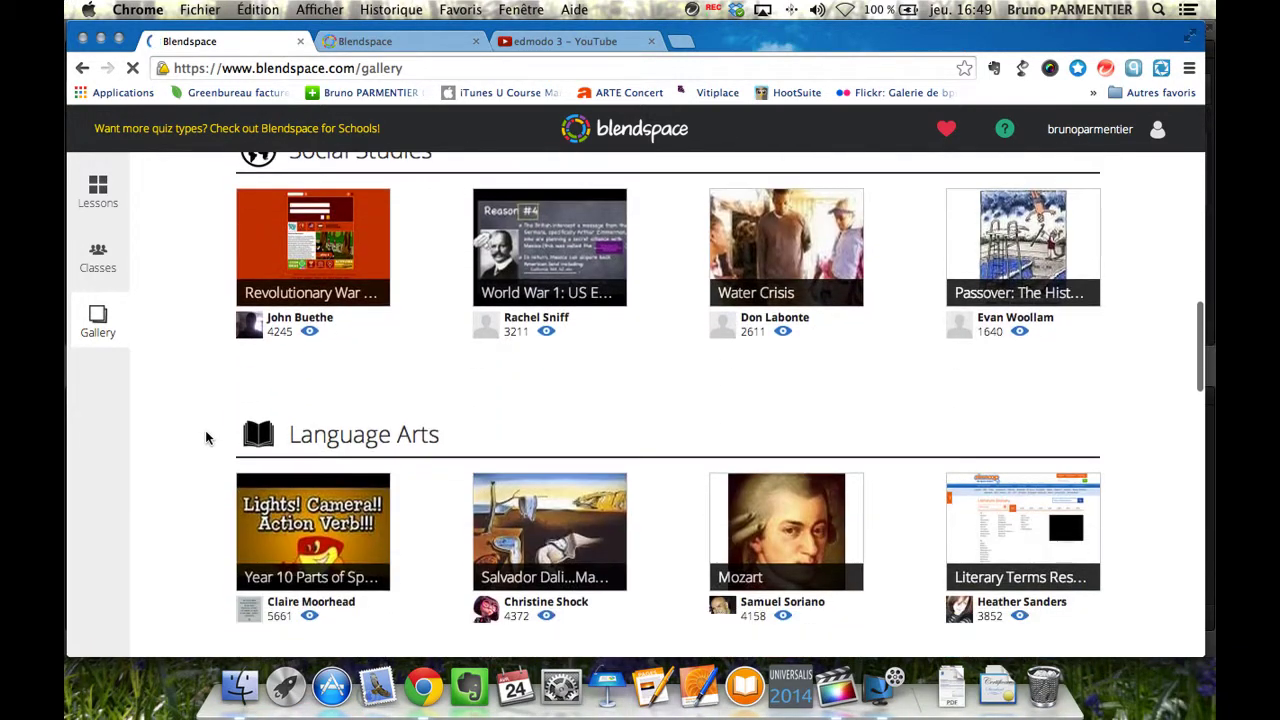
scroll(206, 437, "down", 2)
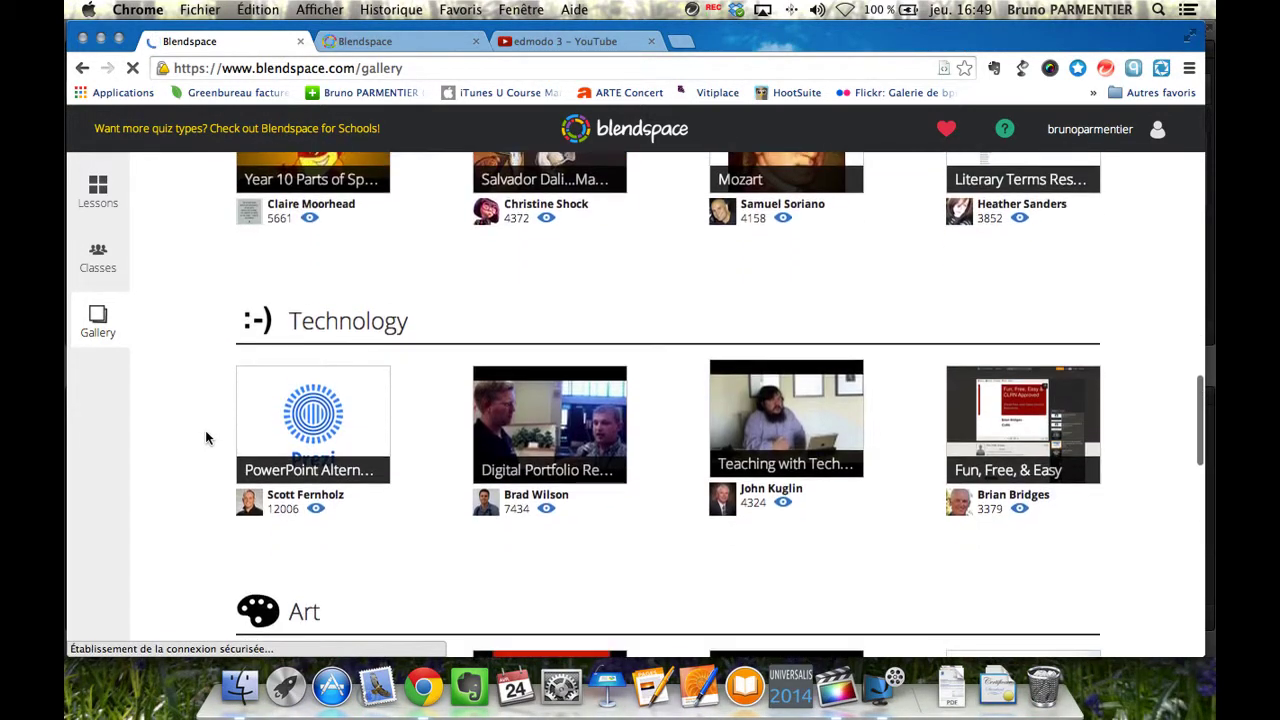
scroll(206, 437, "up", 1)
scroll(205, 437, "up", 15)
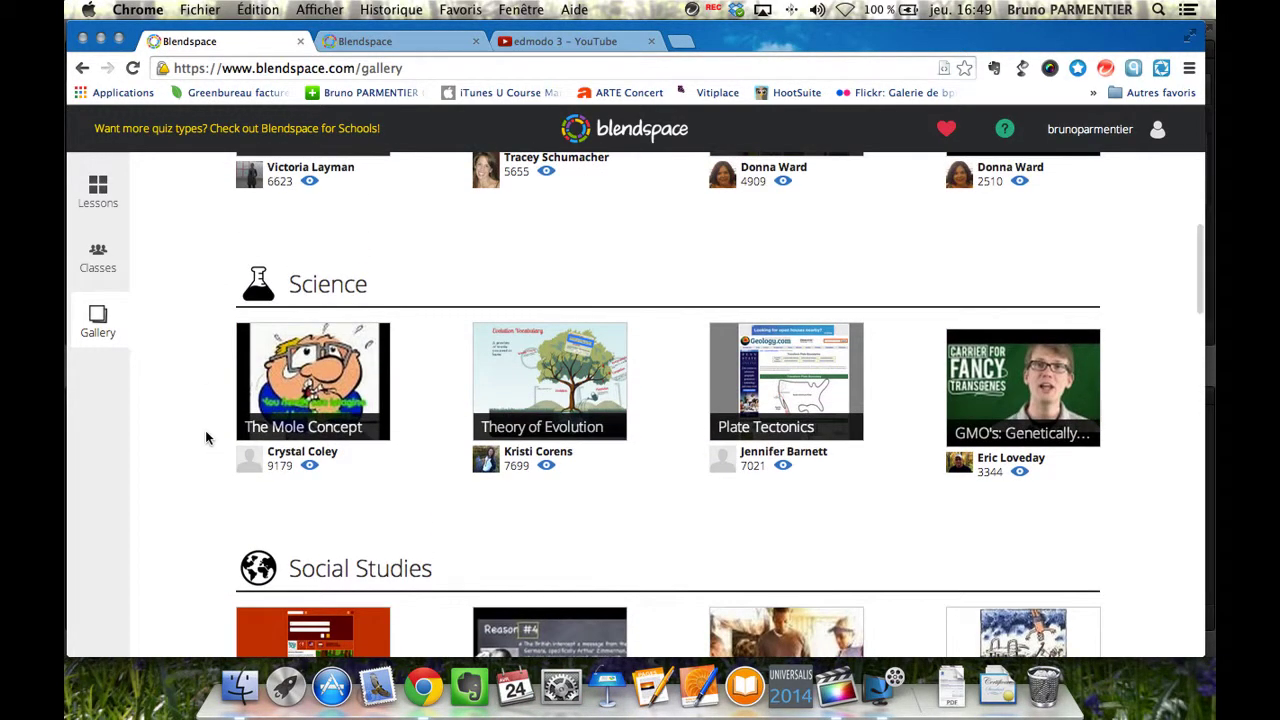
scroll(206, 437, "up", 5)
scroll(206, 437, "up", 3)
scroll(206, 437, "down", 18)
scroll(207, 437, "down", 18)
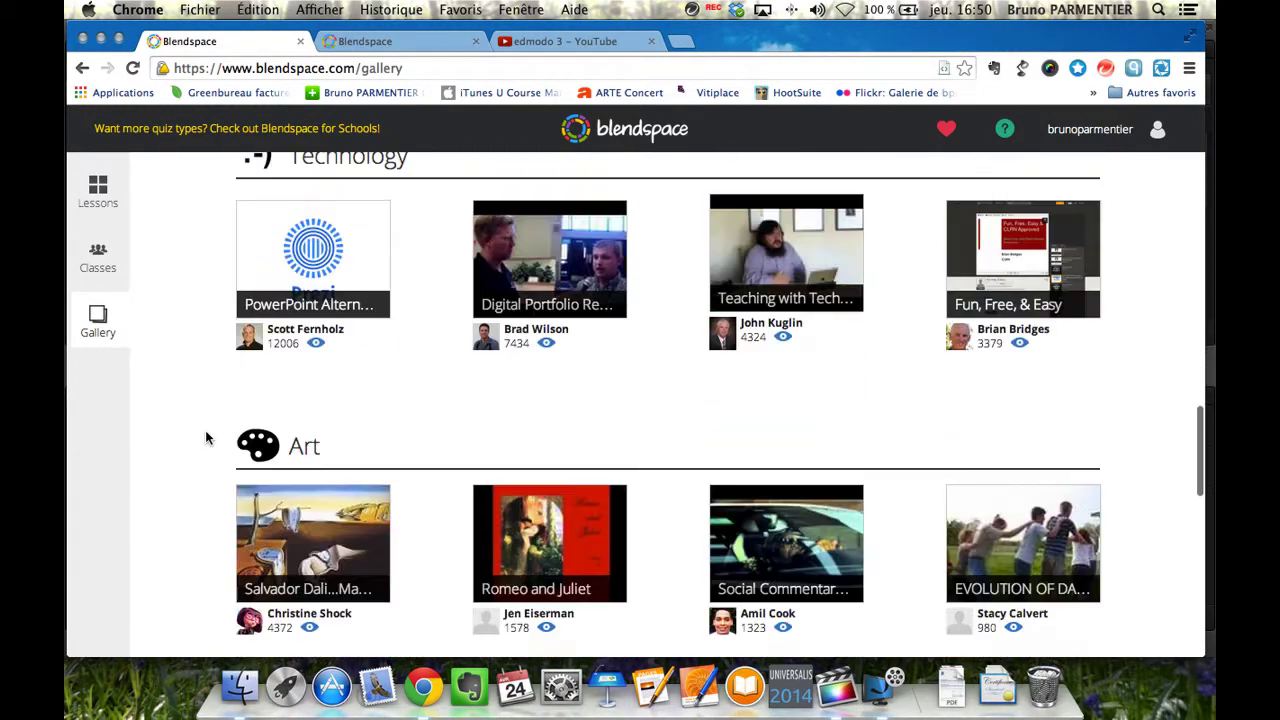
scroll(206, 437, "down", 5)
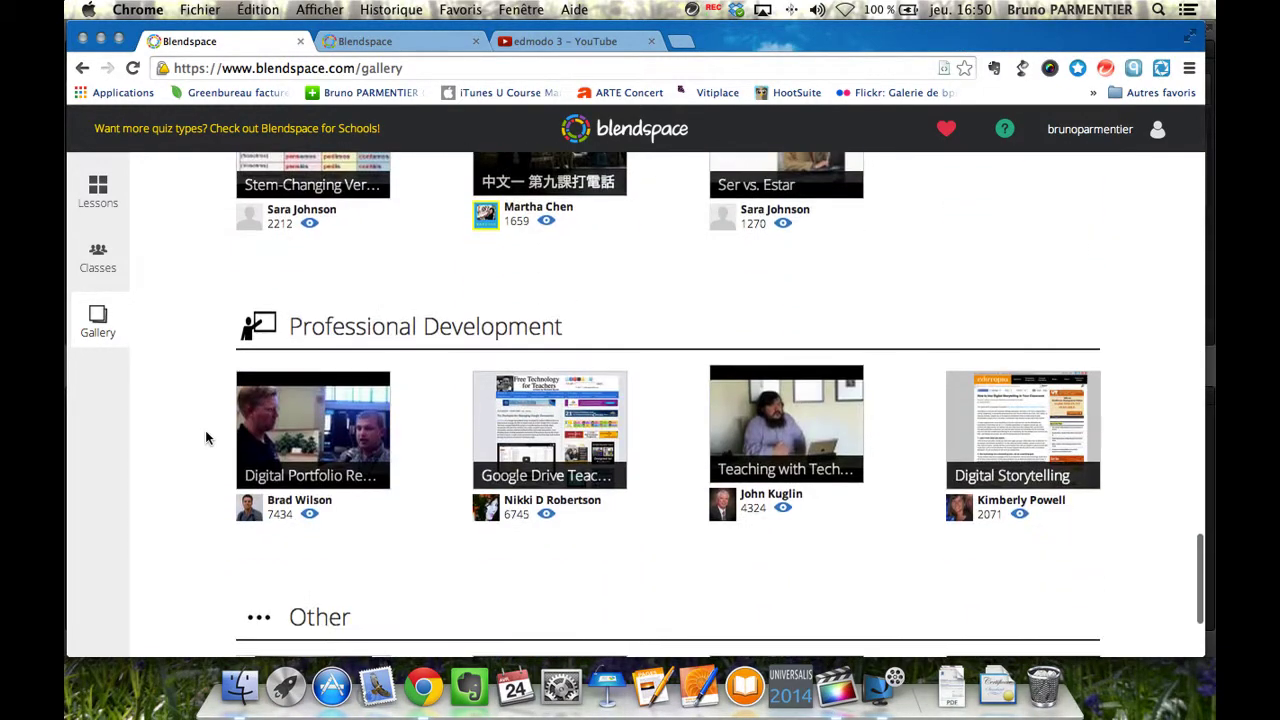
scroll(205, 437, "up", 15)
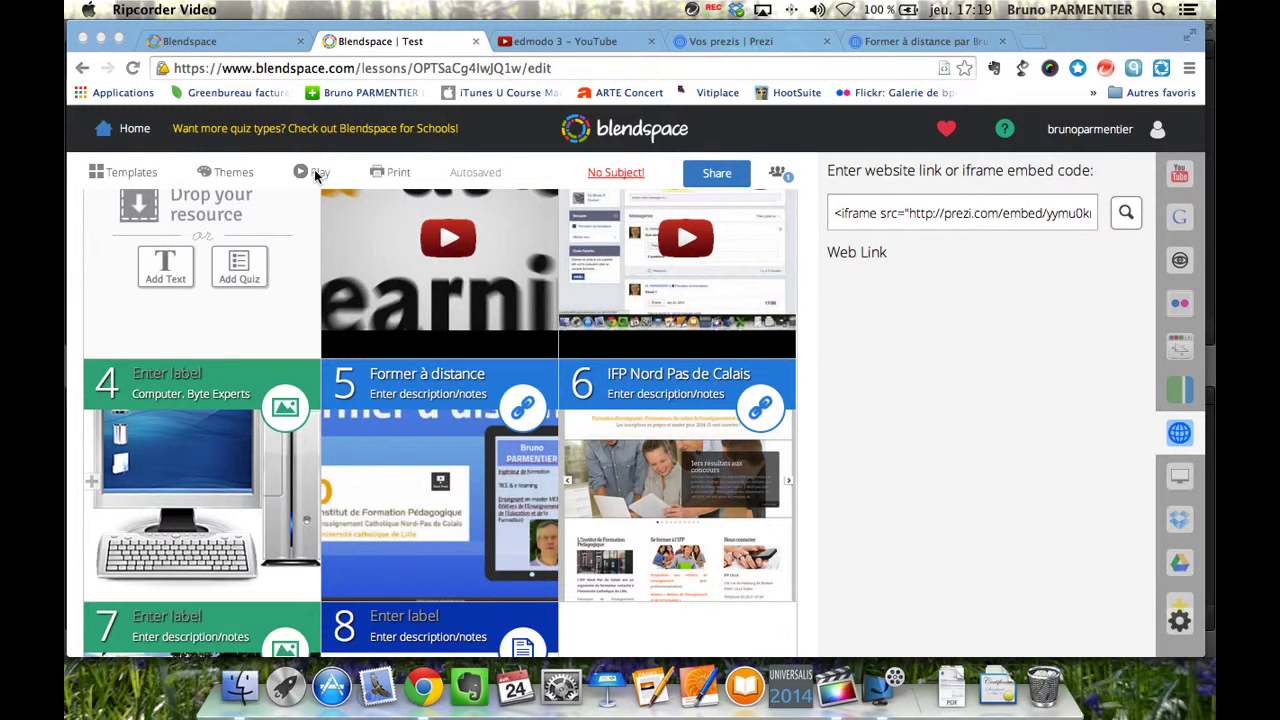
Preview the Test lesson in Play mode, playing and then pausing the e-Learning Revolution video.
left_click(317, 175)
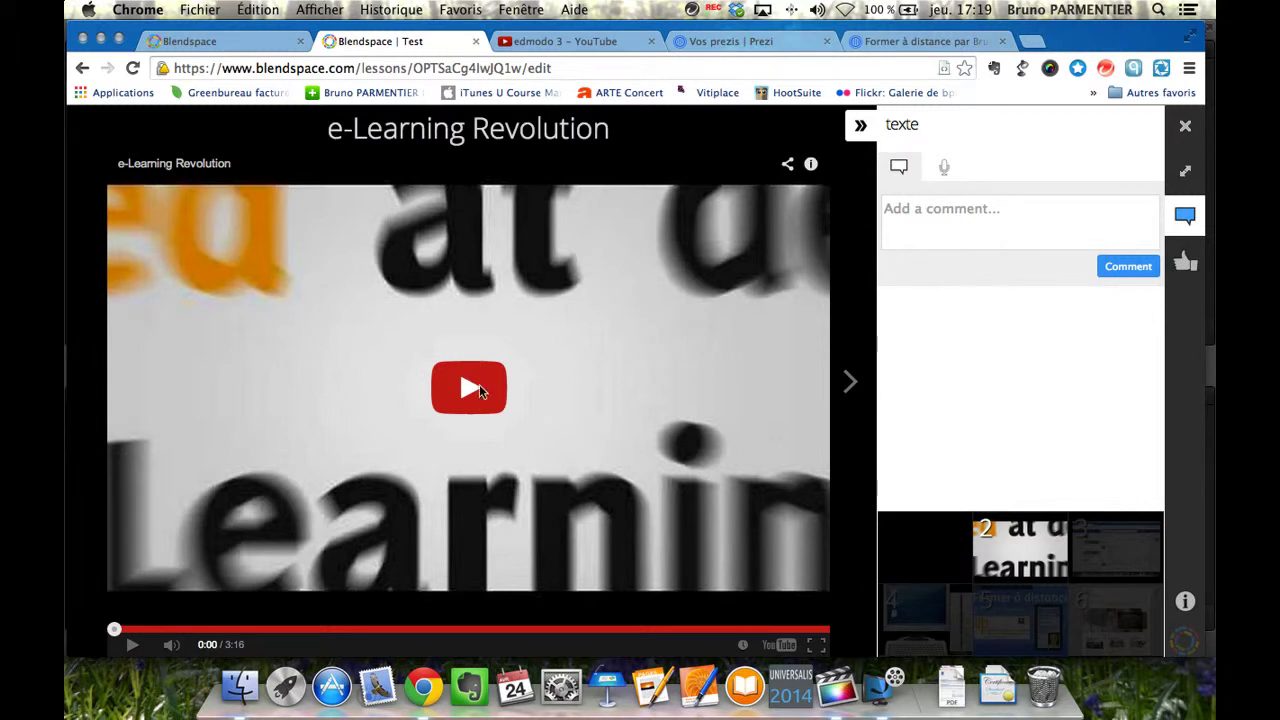
left_click(478, 388)
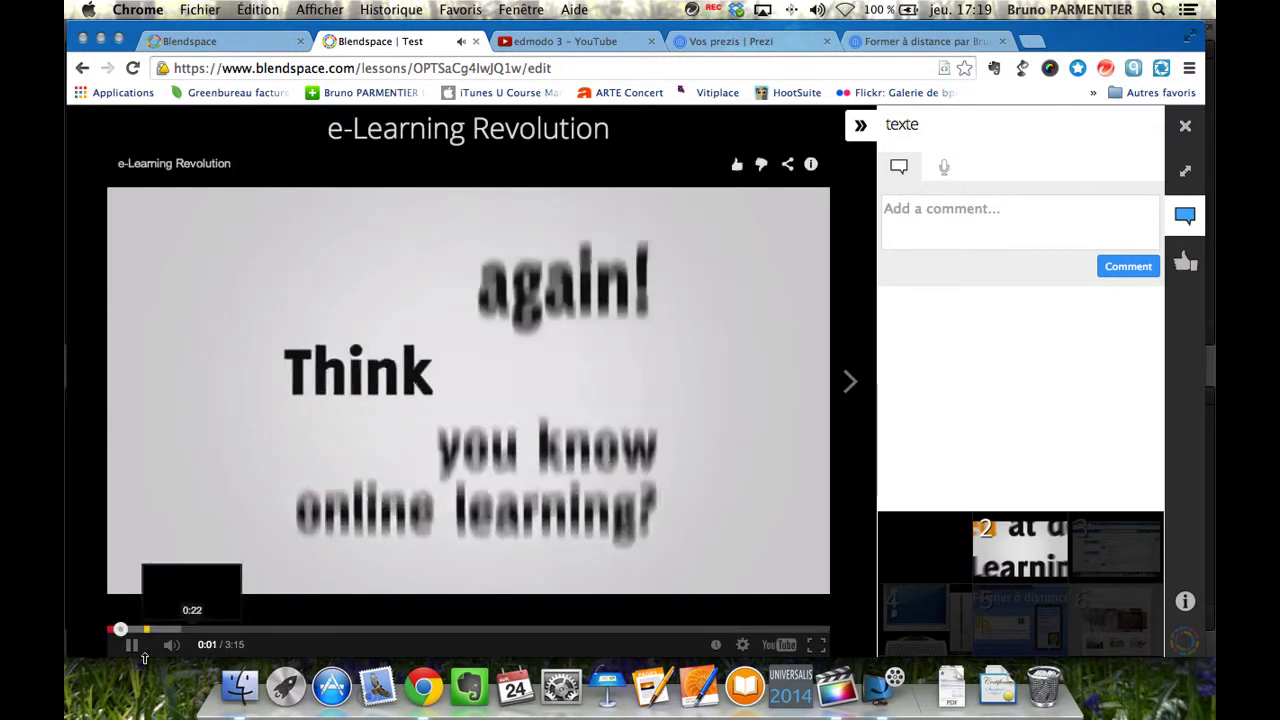
left_click(133, 648)
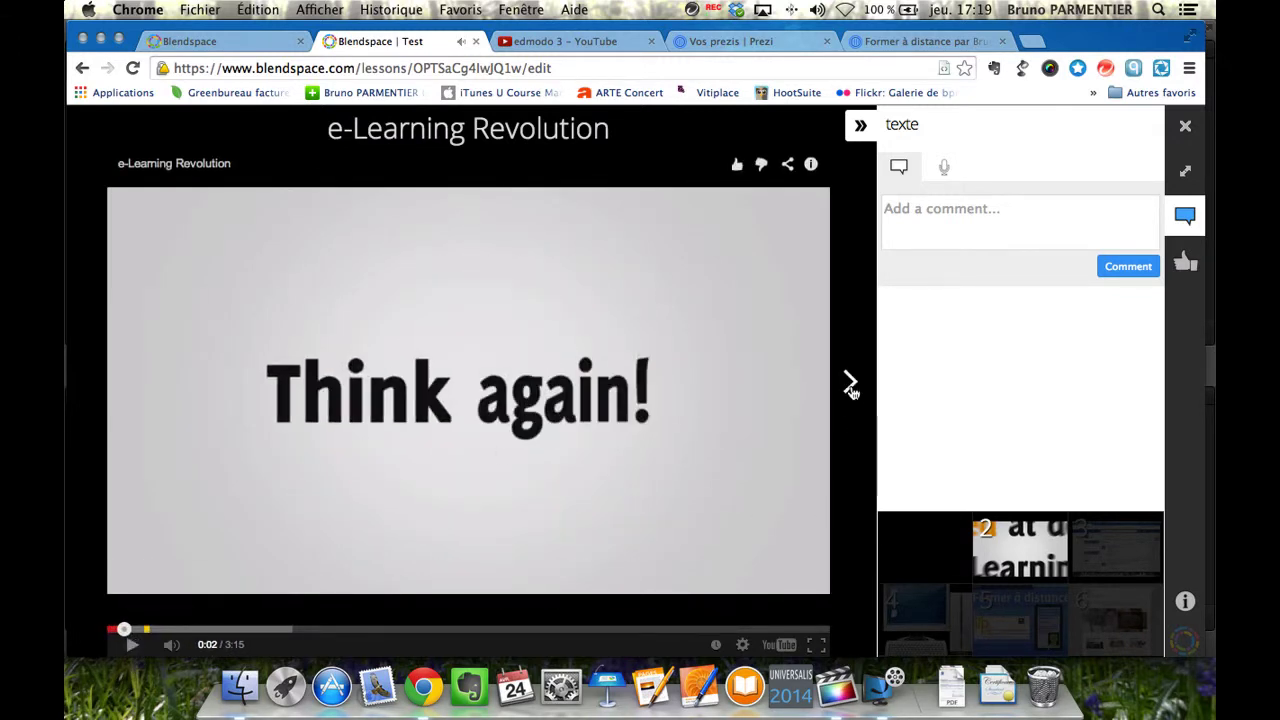
Flag the e-Learning Revolution tile 'Can we go over this in class?' and move to edmodo 3.
left_click(996, 213)
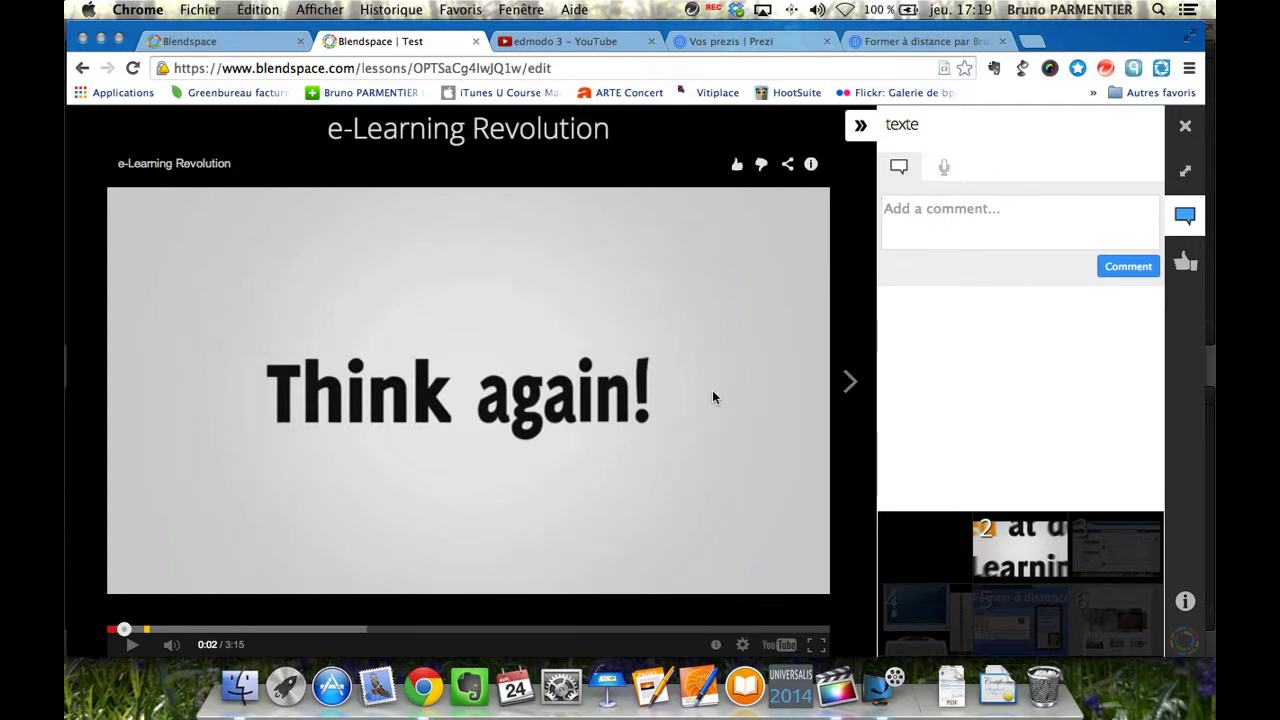
left_click(1186, 266)
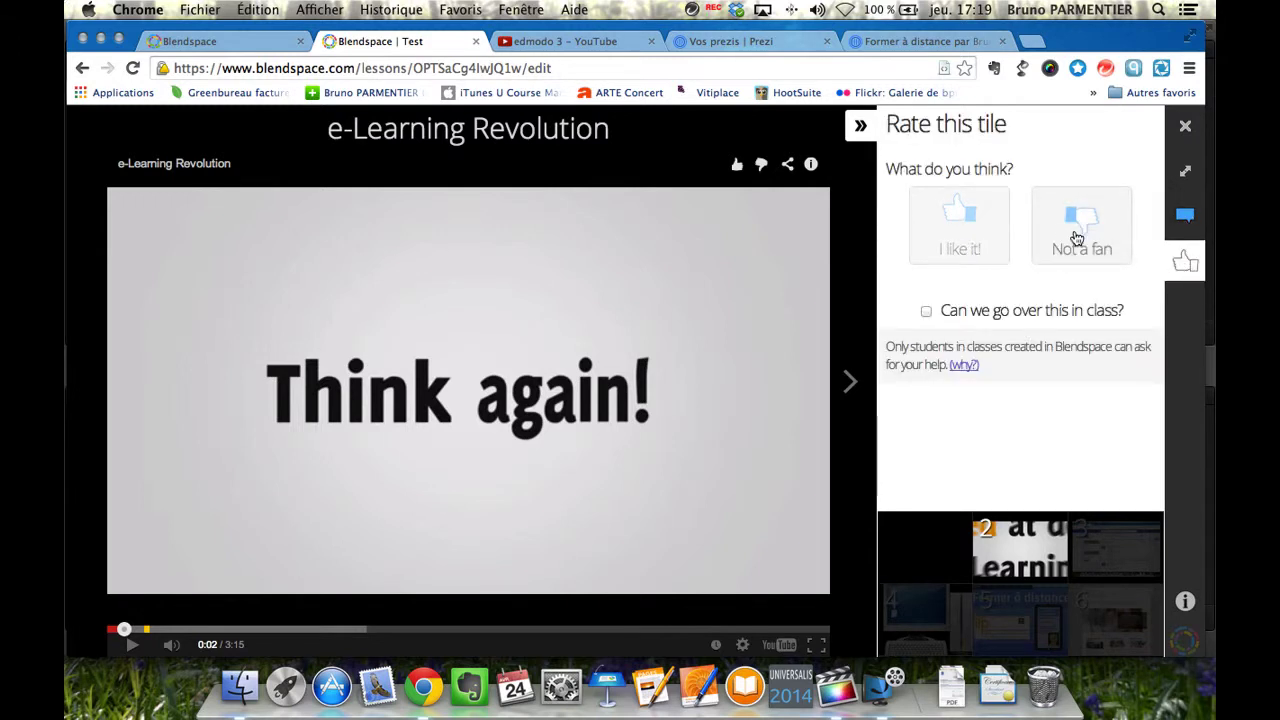
left_click(927, 311)
left_click(1186, 217)
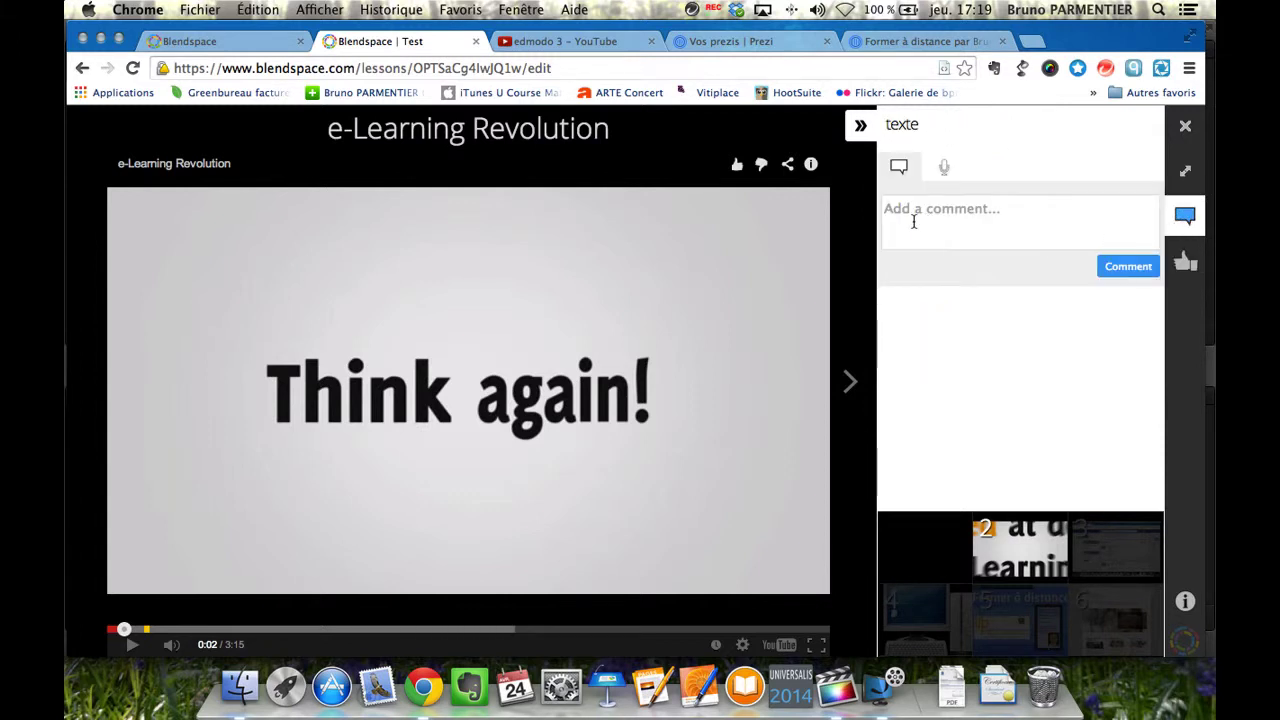
left_click(849, 380)
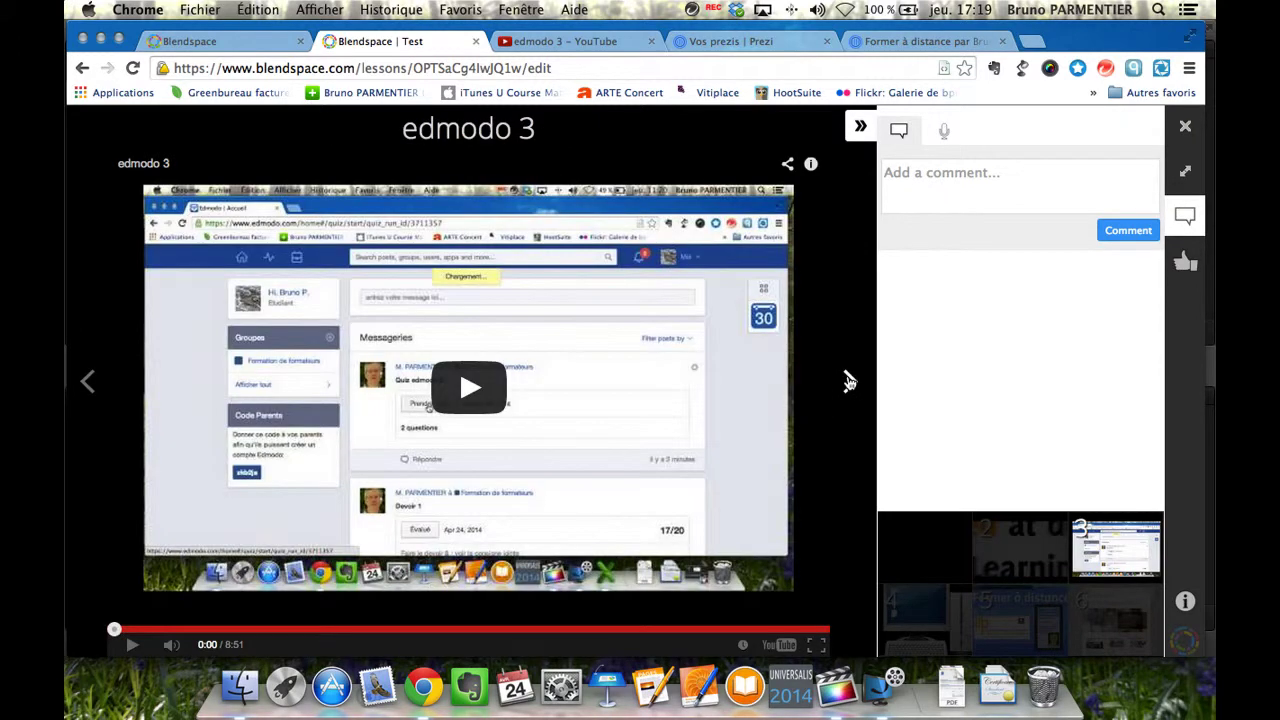
Advance to the Former à distance tile and open its Prezi in a separate tab.
left_click(851, 384)
left_click(851, 384)
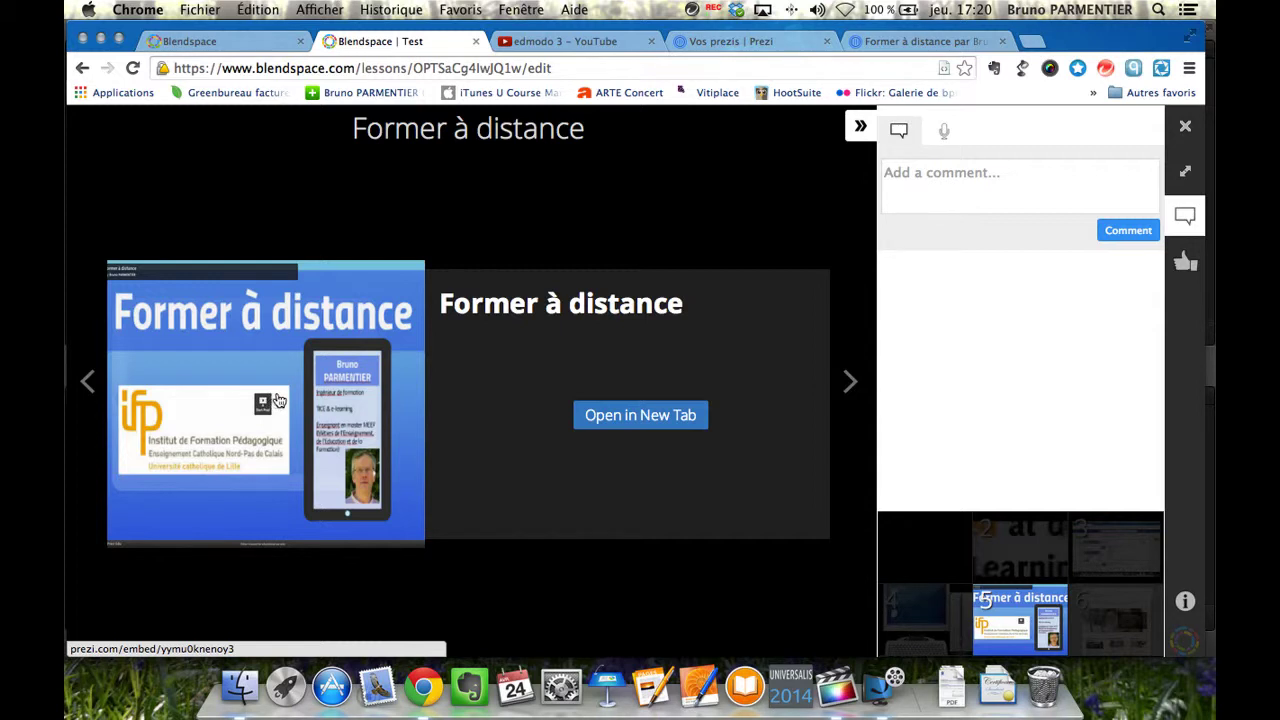
left_click(644, 428)
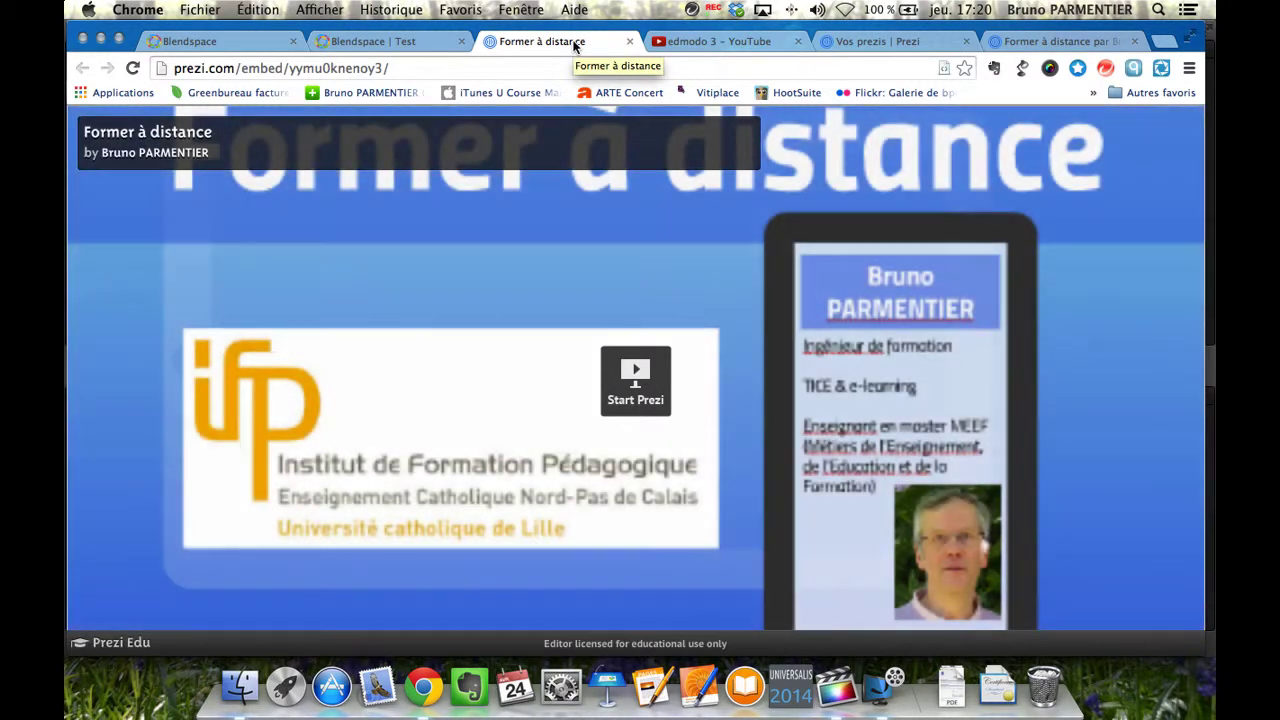
left_click(400, 42)
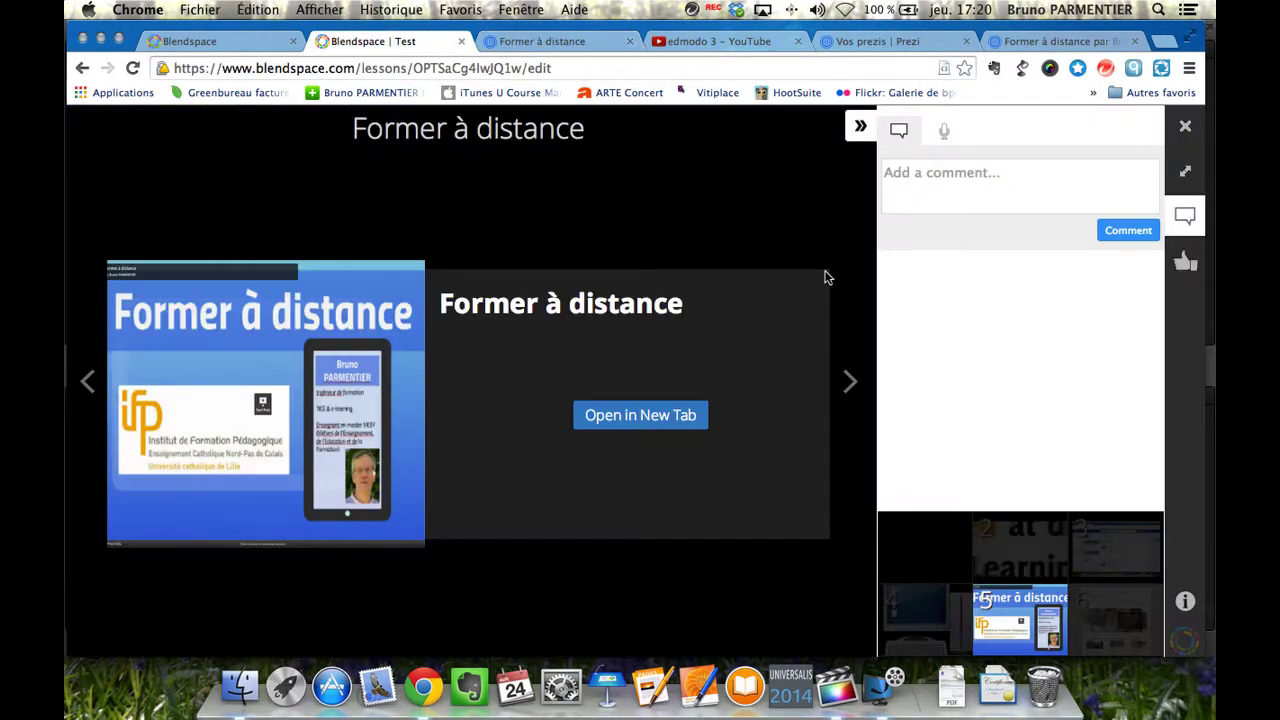
Step forward past IFP Nord Pas de Calais to tile 8, GLOSSAIRE FOAD.pdf.
left_click(849, 381)
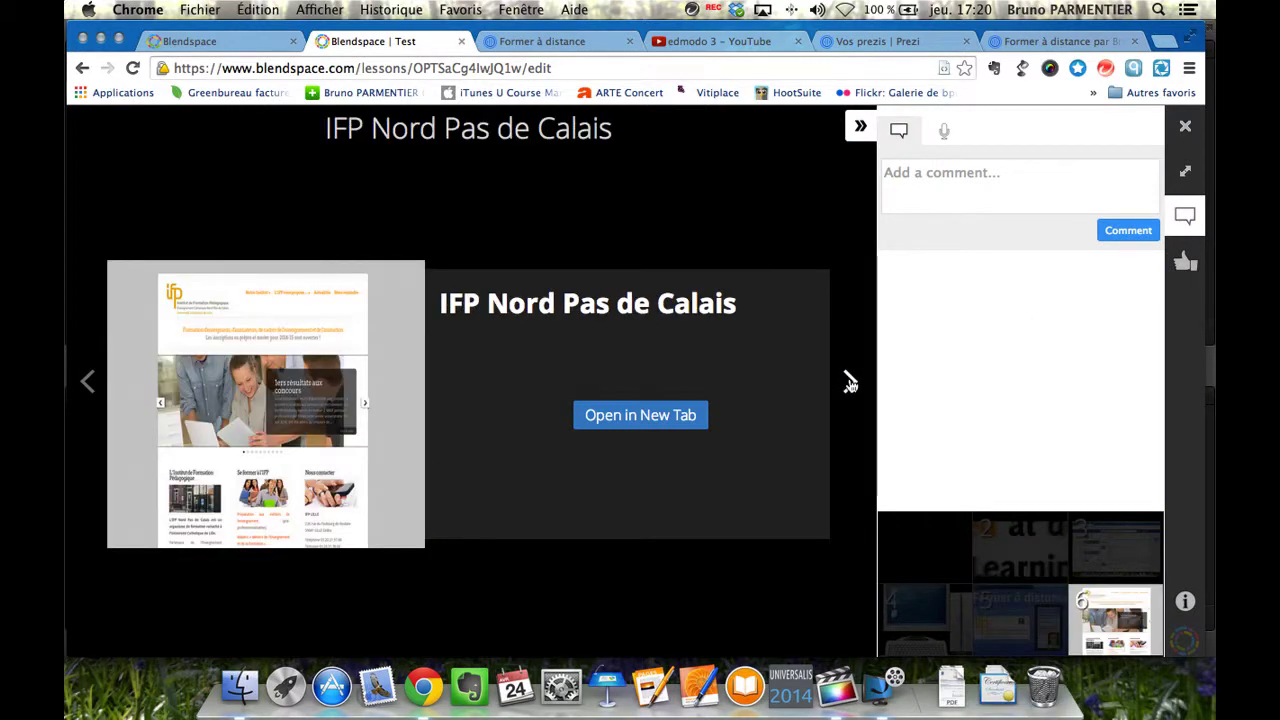
left_click(850, 381)
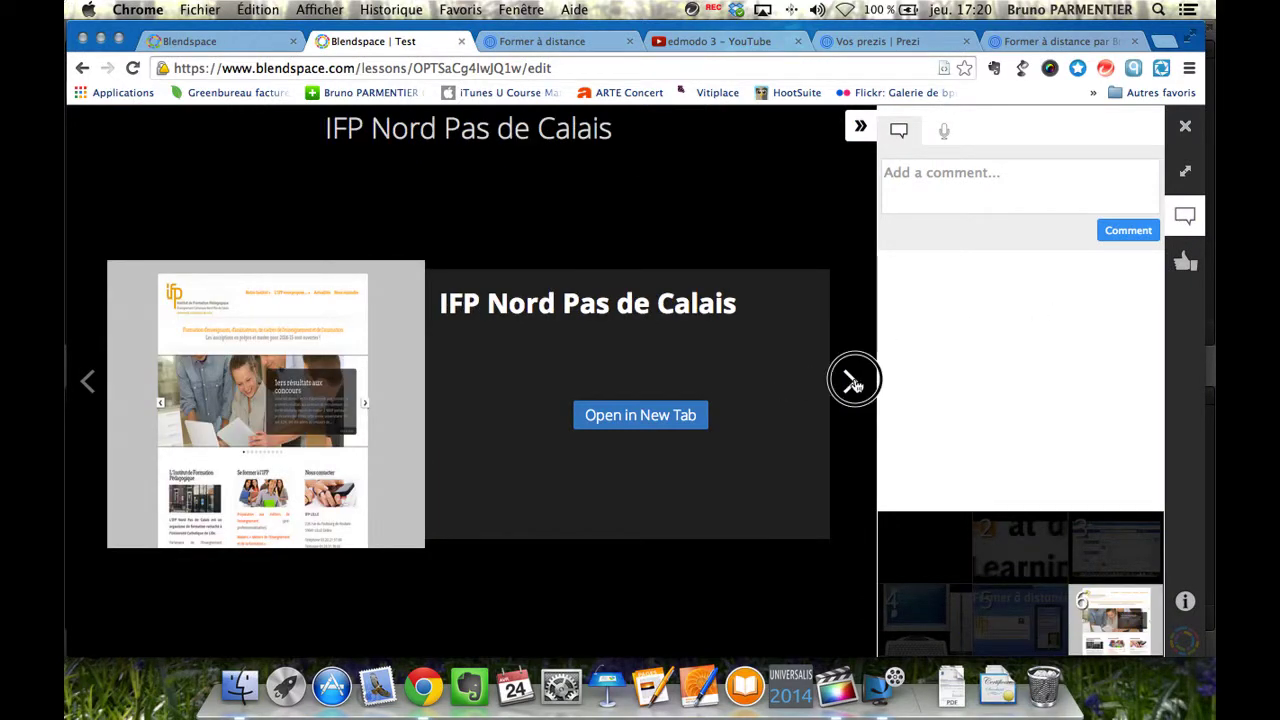
left_click(853, 381)
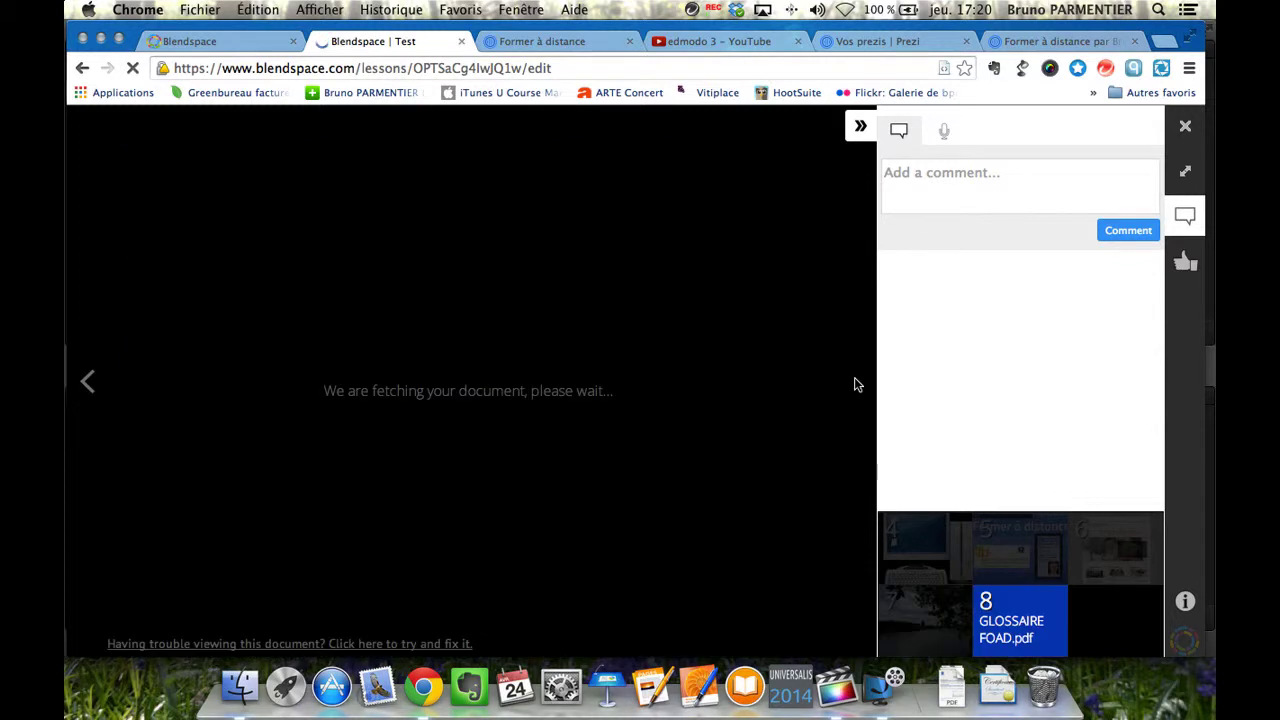